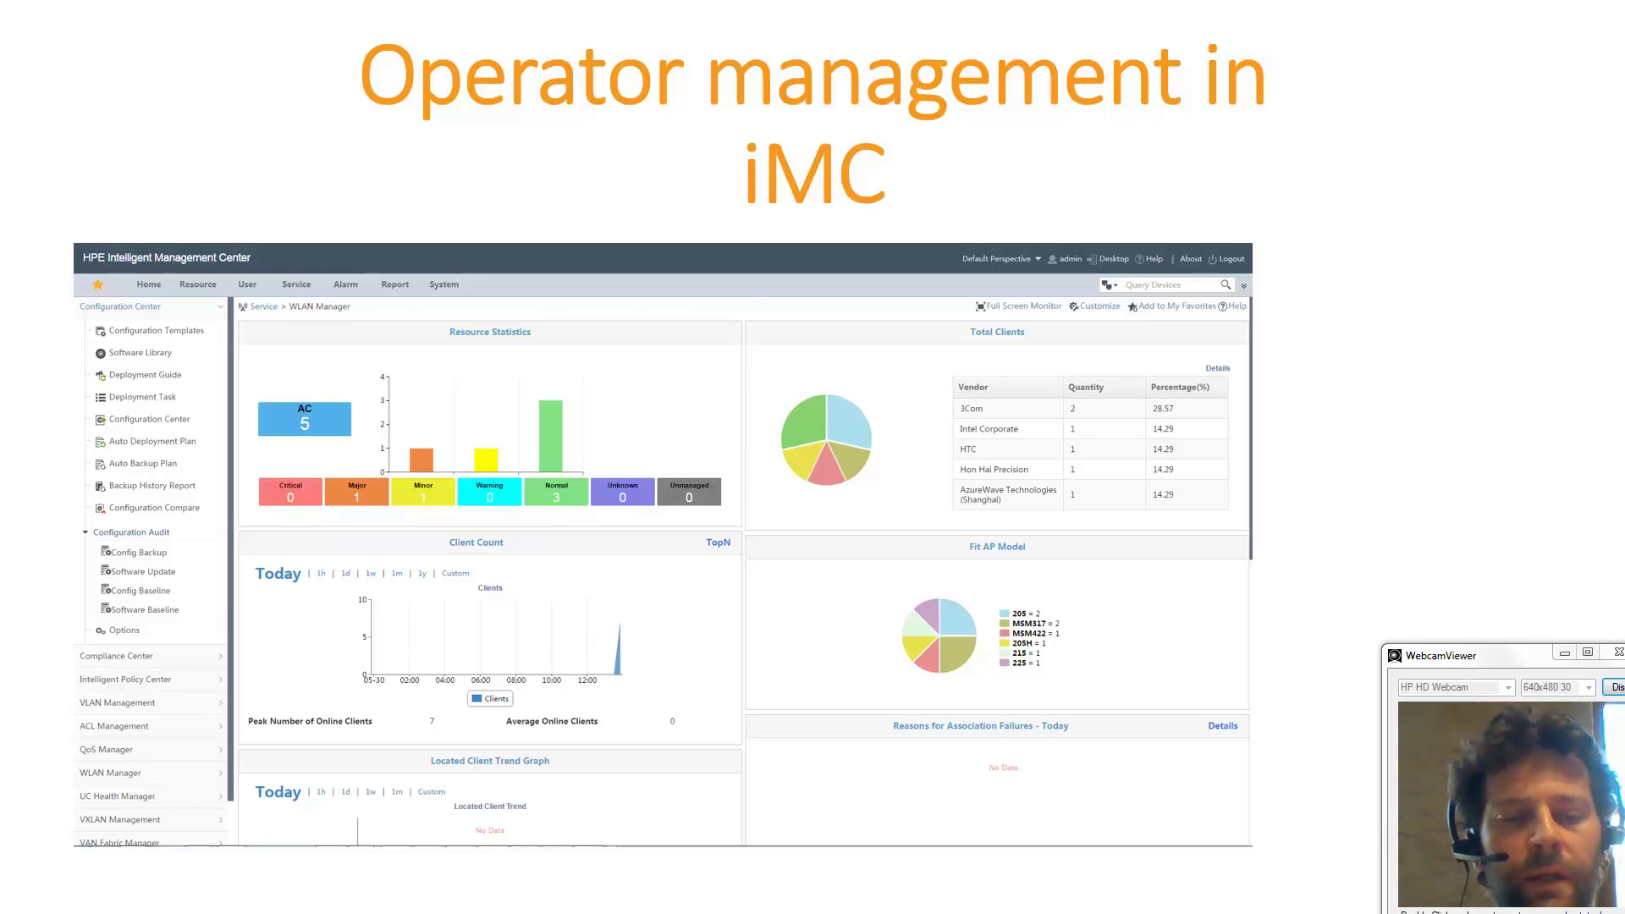
# Switch from the PowerPoint title slide to the iMC dashboard in Chrome.
pyautogui.hotkey('alt', 'Tab')
pyautogui.hotkey('alt', 'Tab')
pyautogui.hotkey('alt', 'Tab')
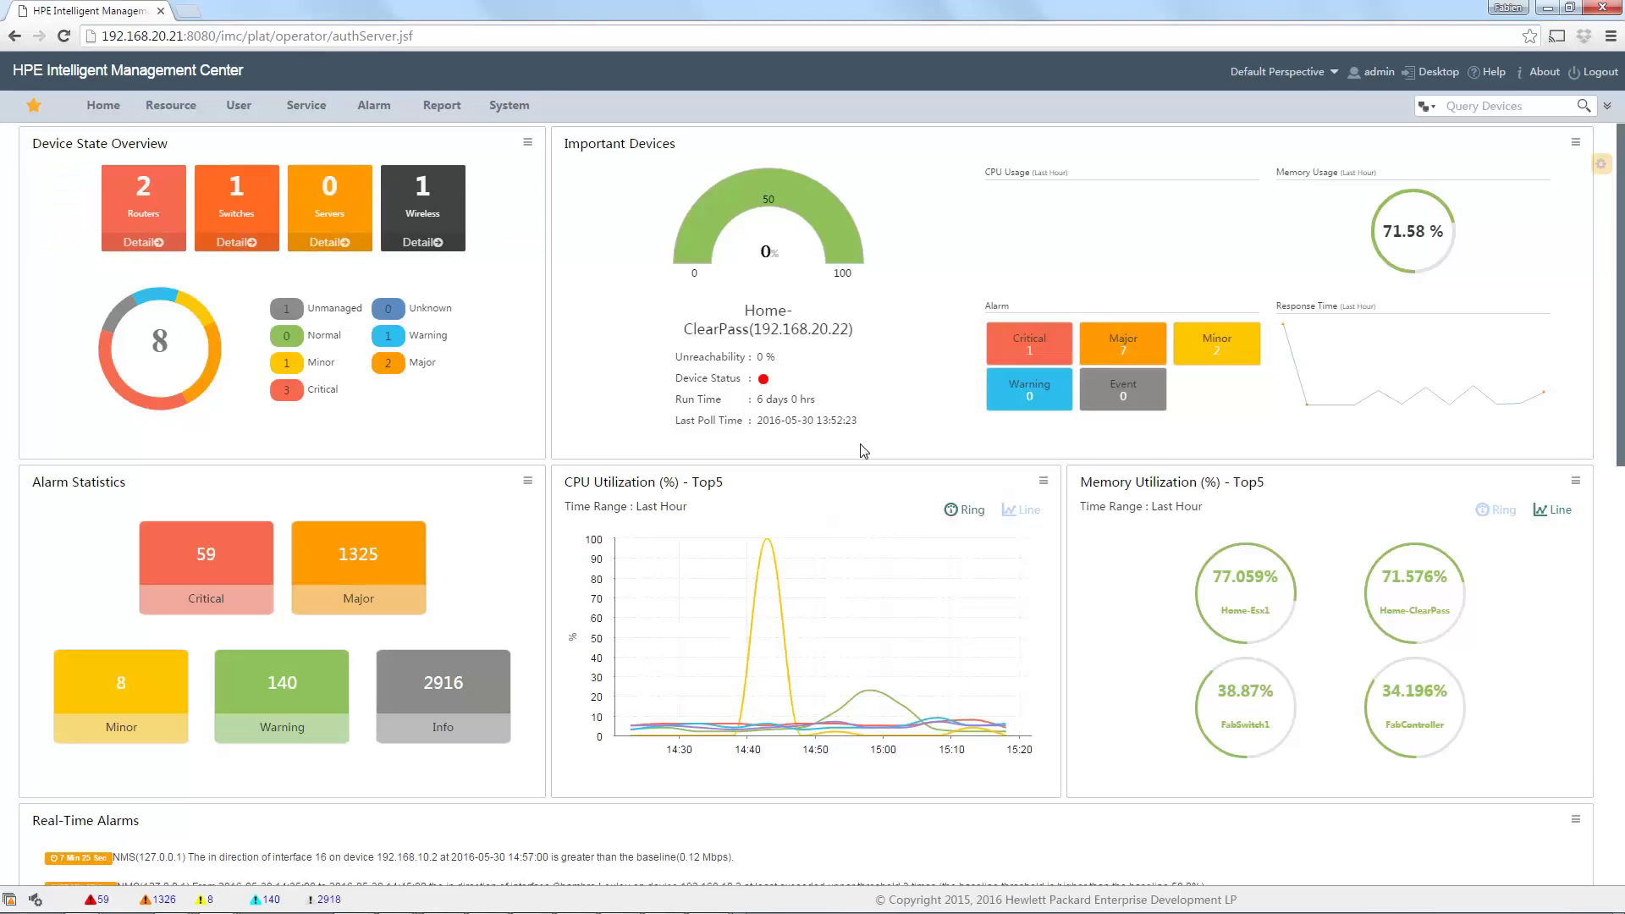
# Open the empty Device Group list under System > Group Management.
pyautogui.click(510, 110)
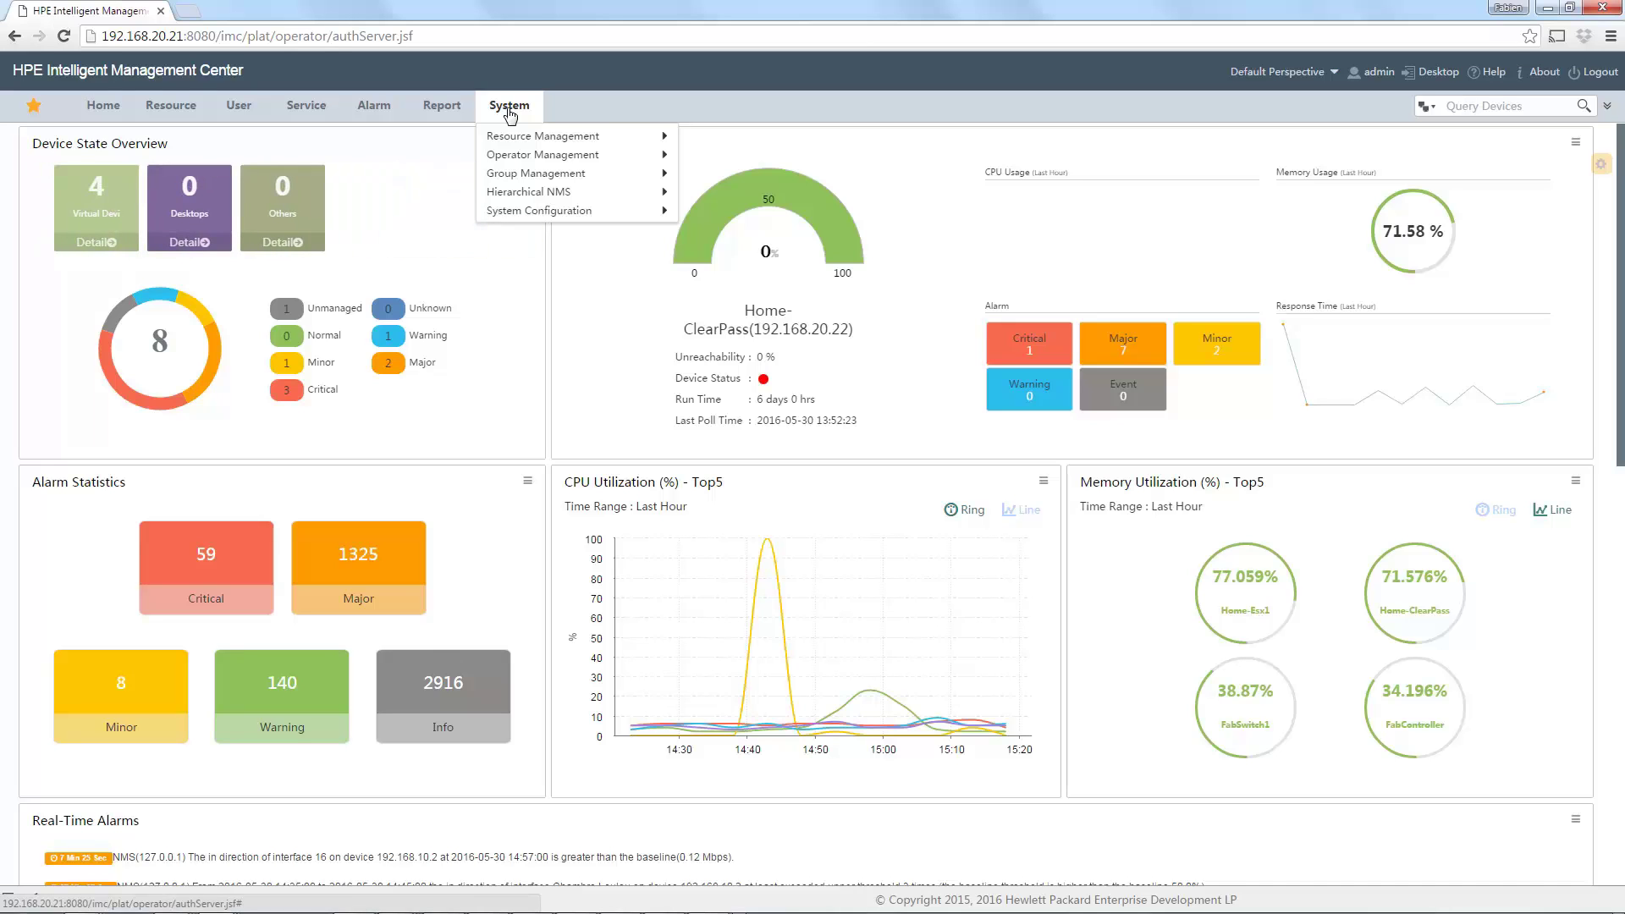
pyautogui.moveTo(554, 140)
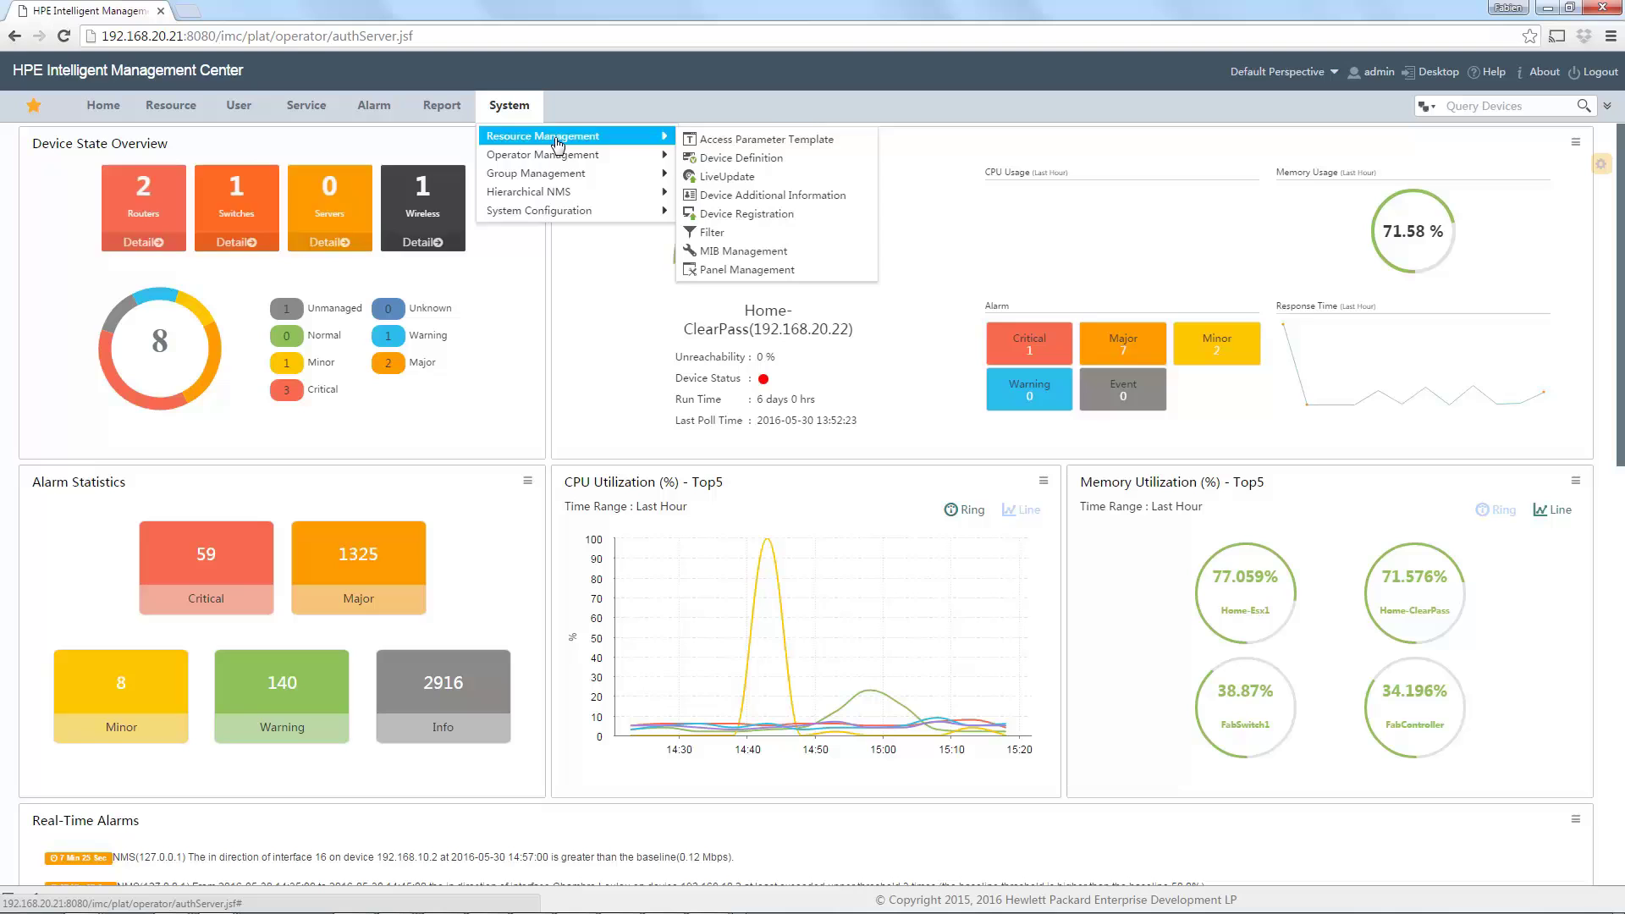
pyautogui.moveTo(559, 174)
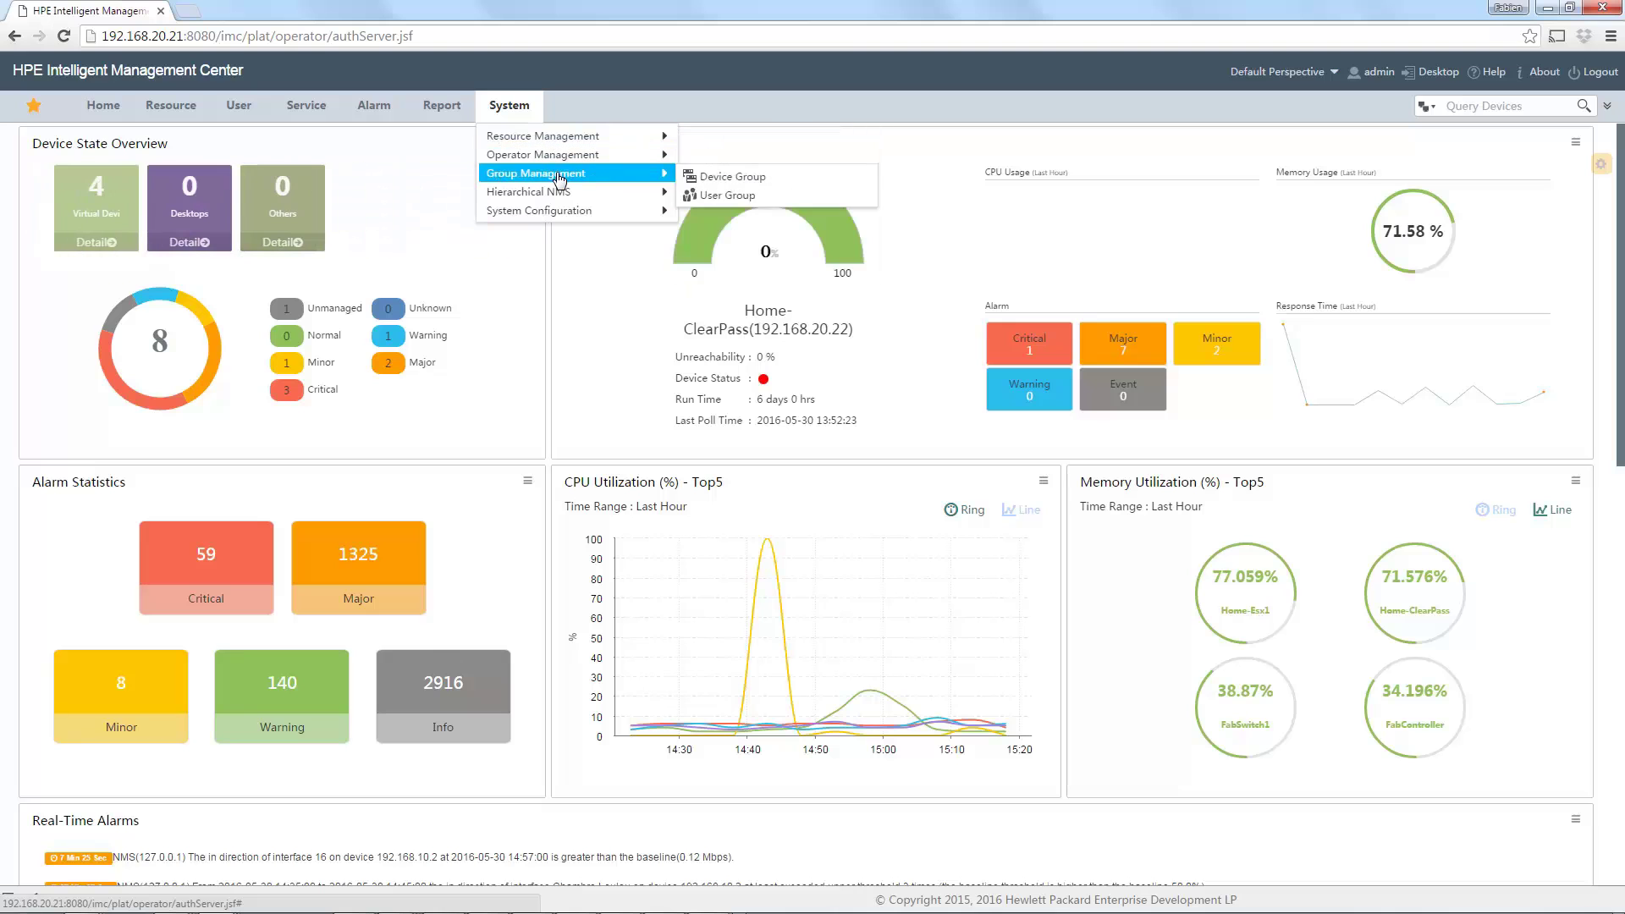
pyautogui.click(720, 191)
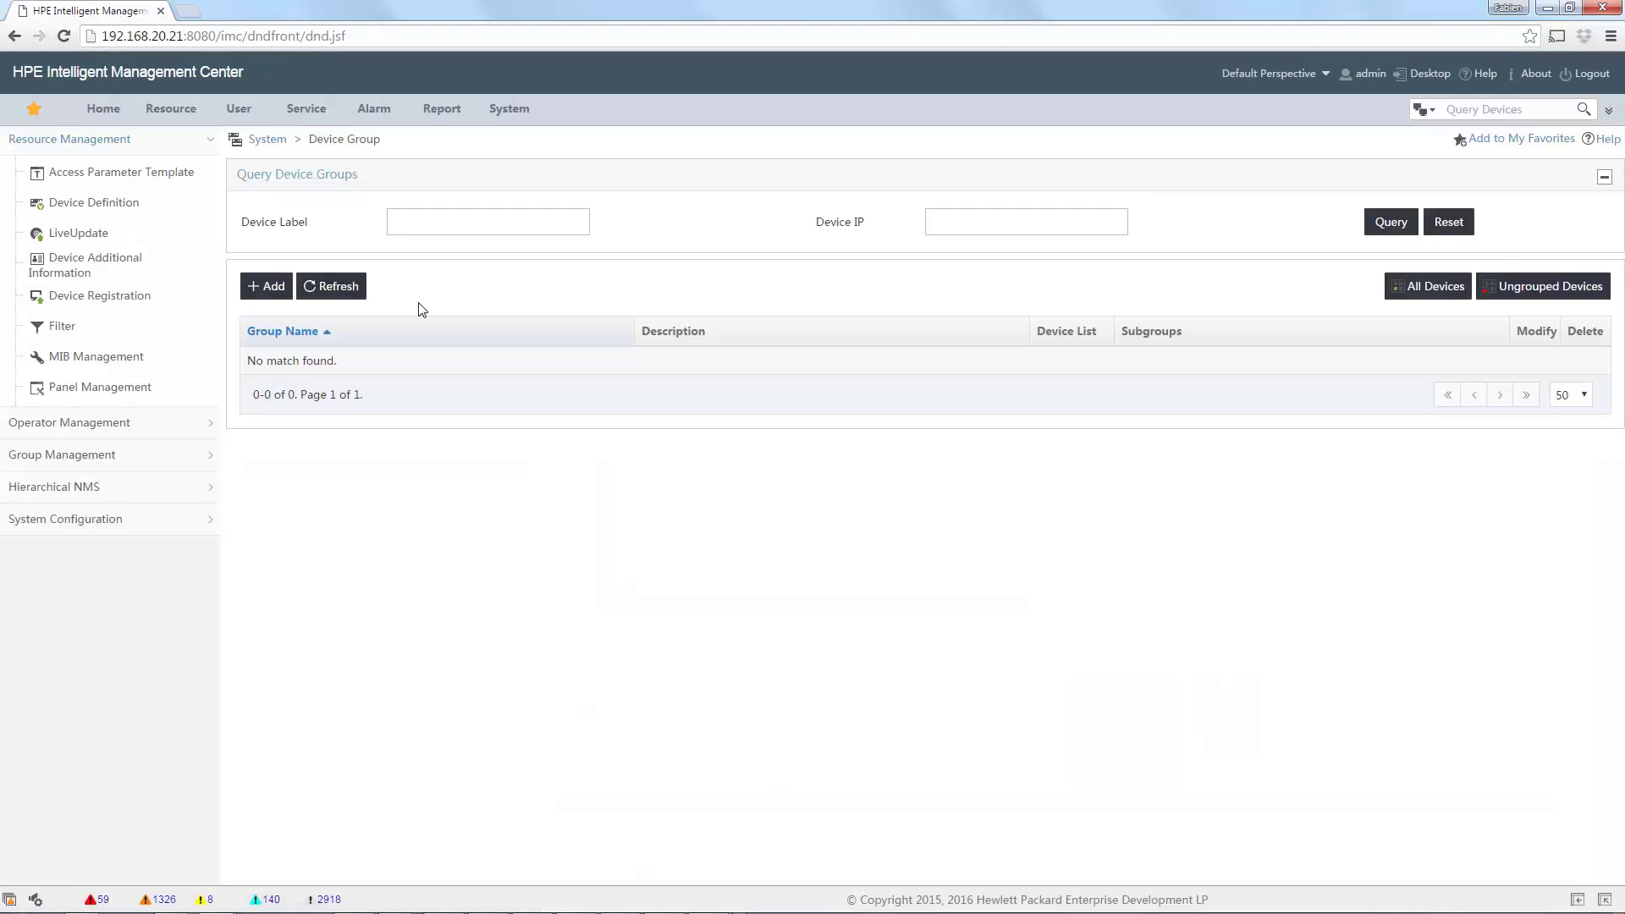
# Add device group 'OnlyOne' with Automatically Add New Devices left at None.
pyautogui.click(271, 286)
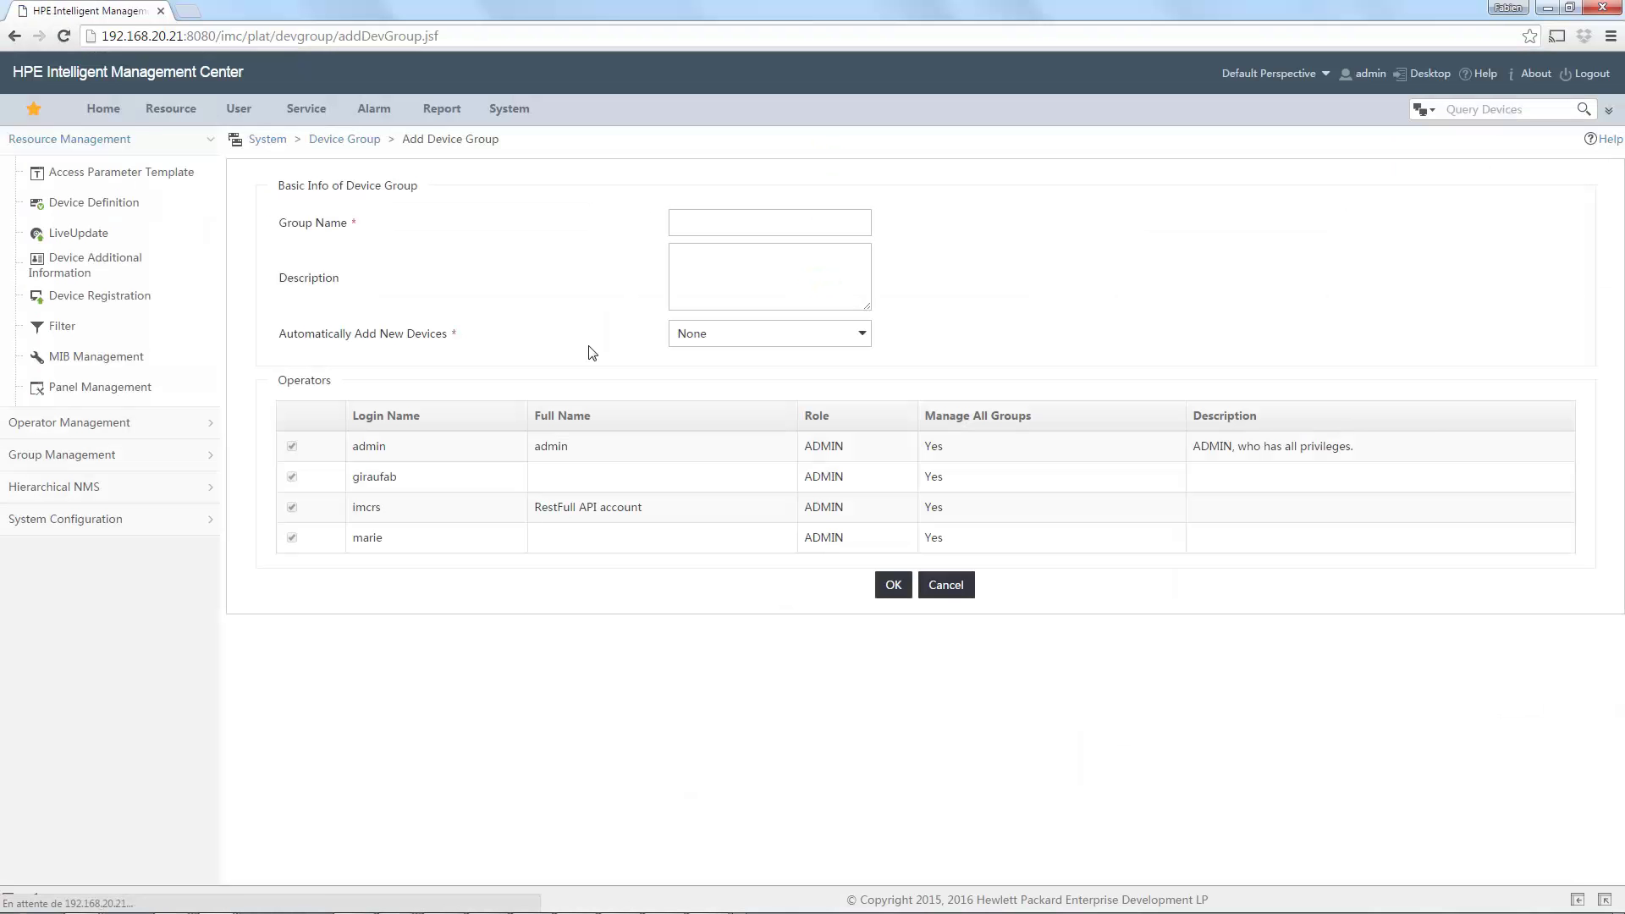
pyautogui.click(756, 225)
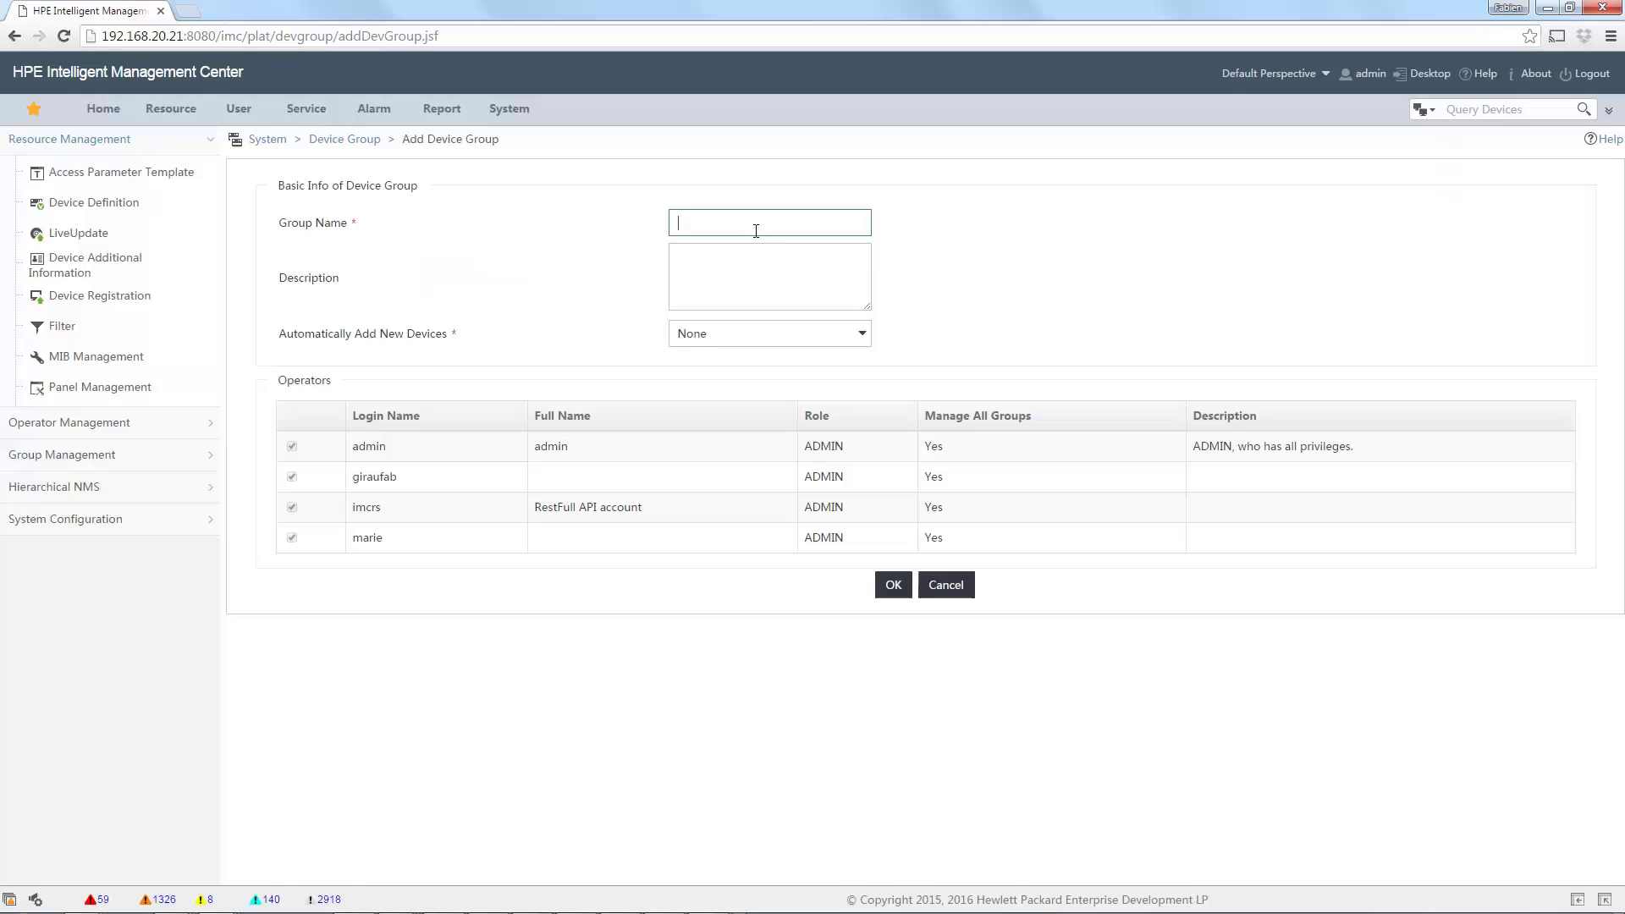
pyautogui.write('OnlyOne')
pyautogui.click(736, 341)
pyautogui.click(736, 341)
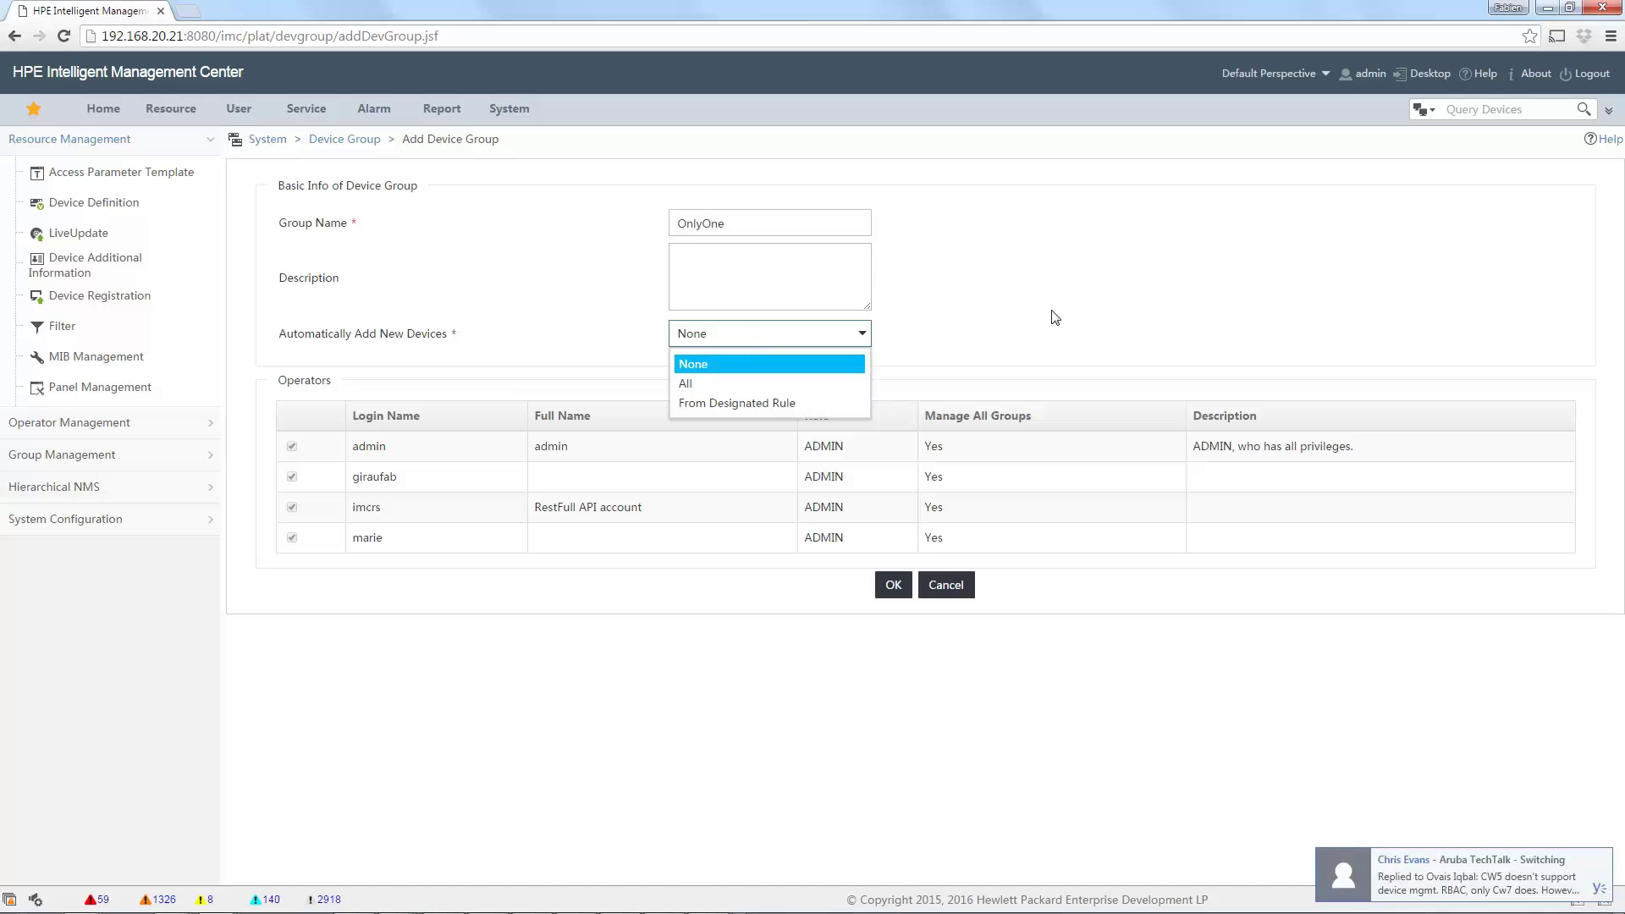
pyautogui.click(1089, 291)
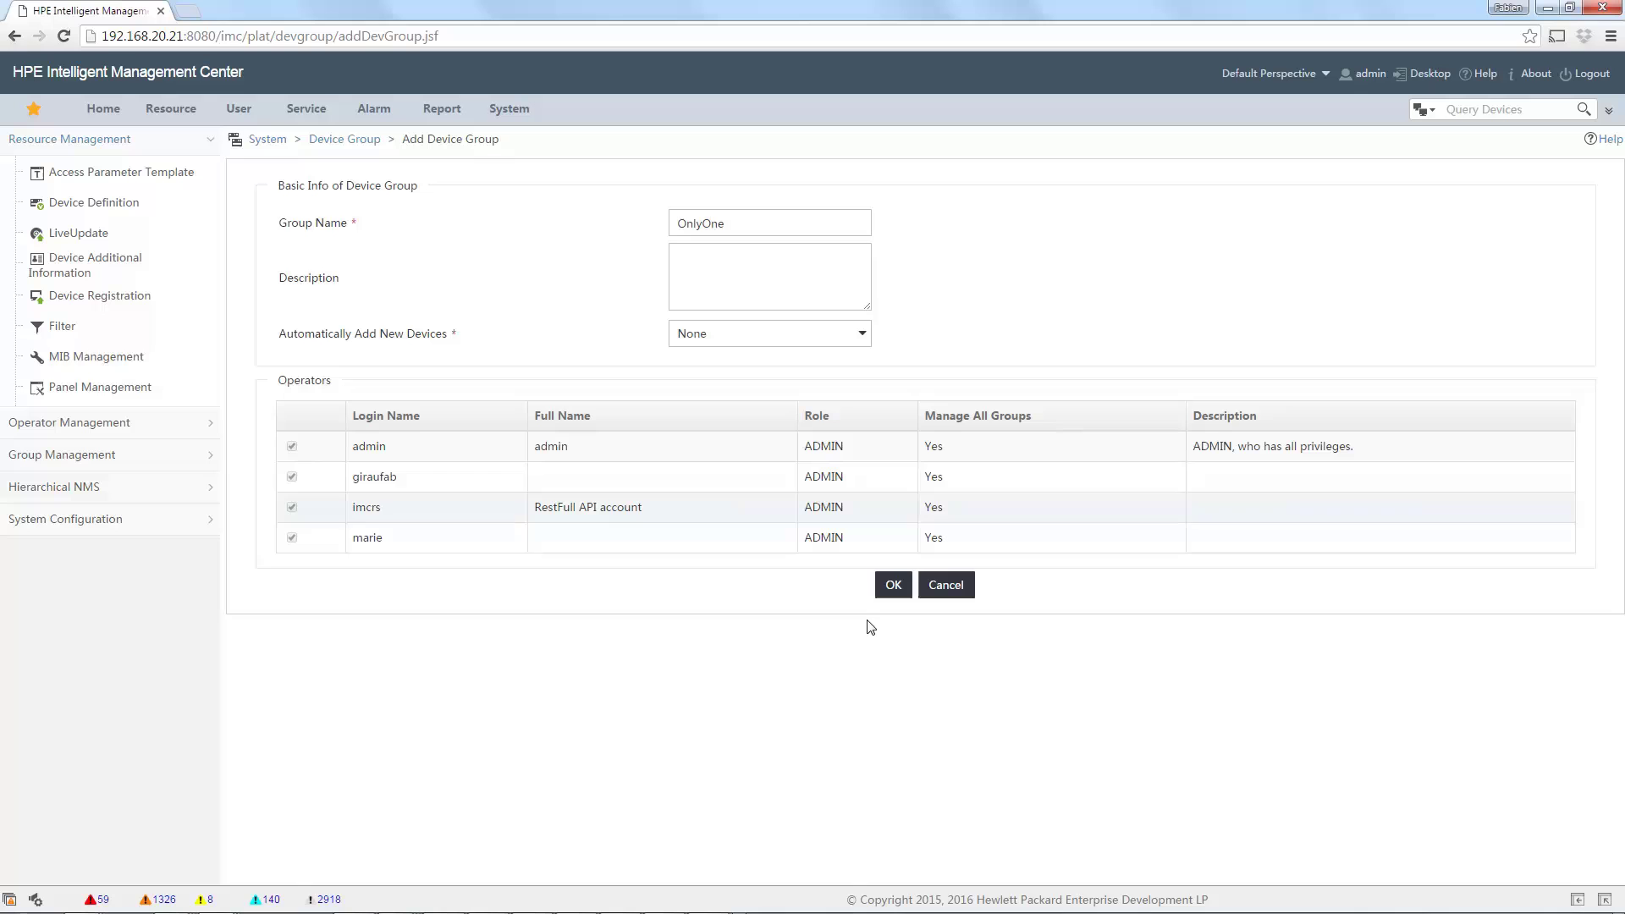
pyautogui.click(893, 585)
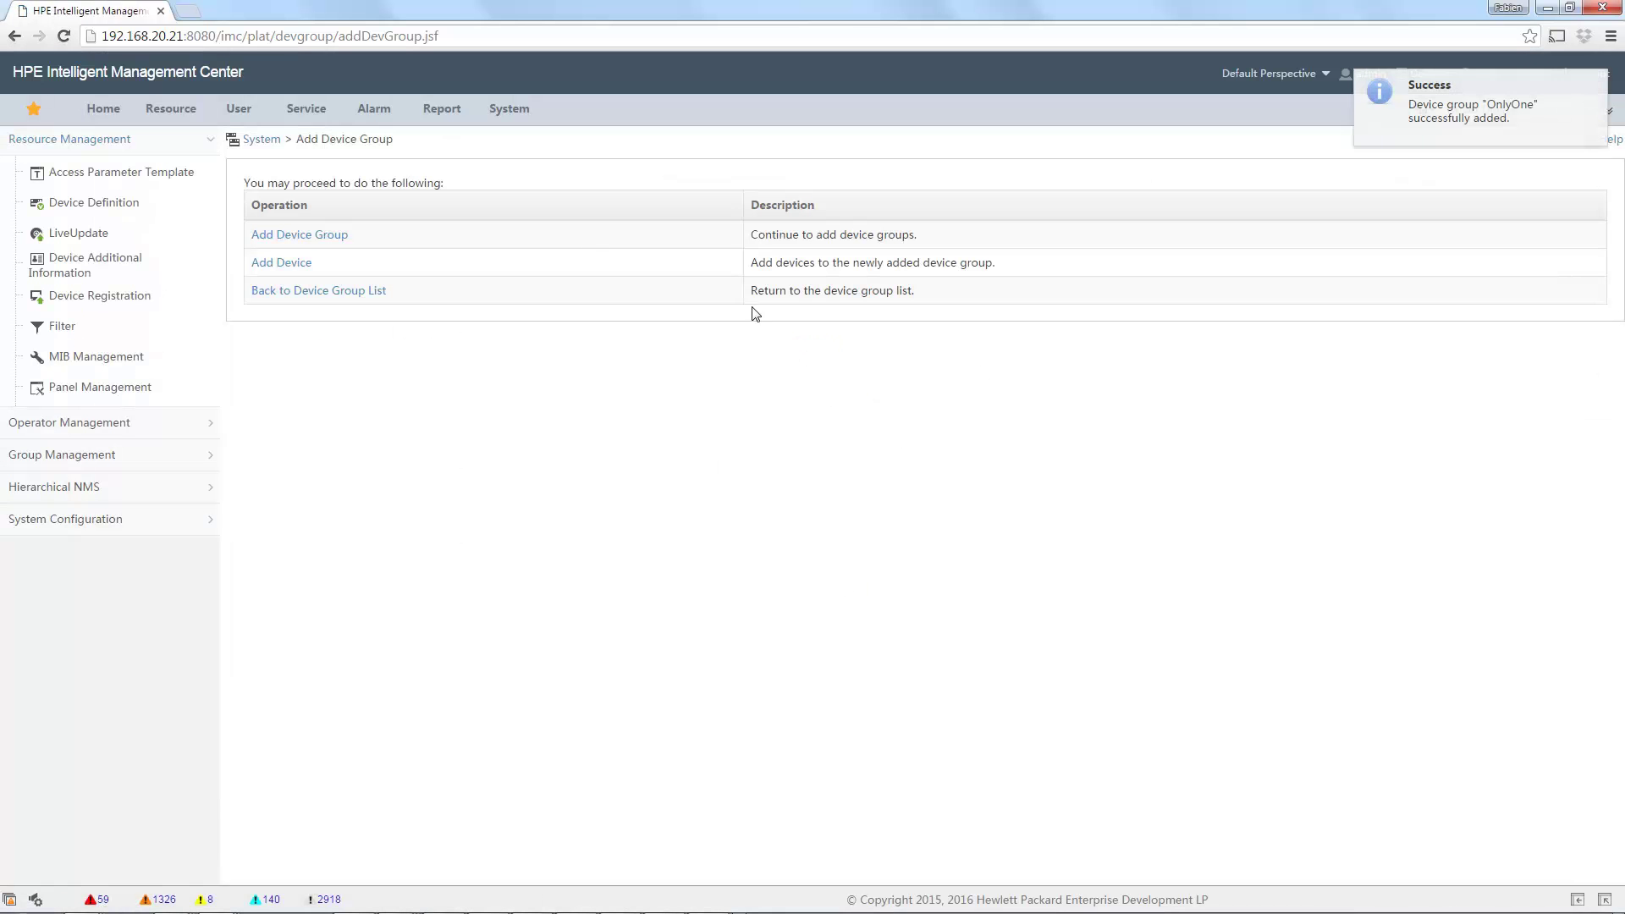
# Add FabSwitch1 and FabController to OnlyOne using the Device View picker.
pyautogui.click(293, 265)
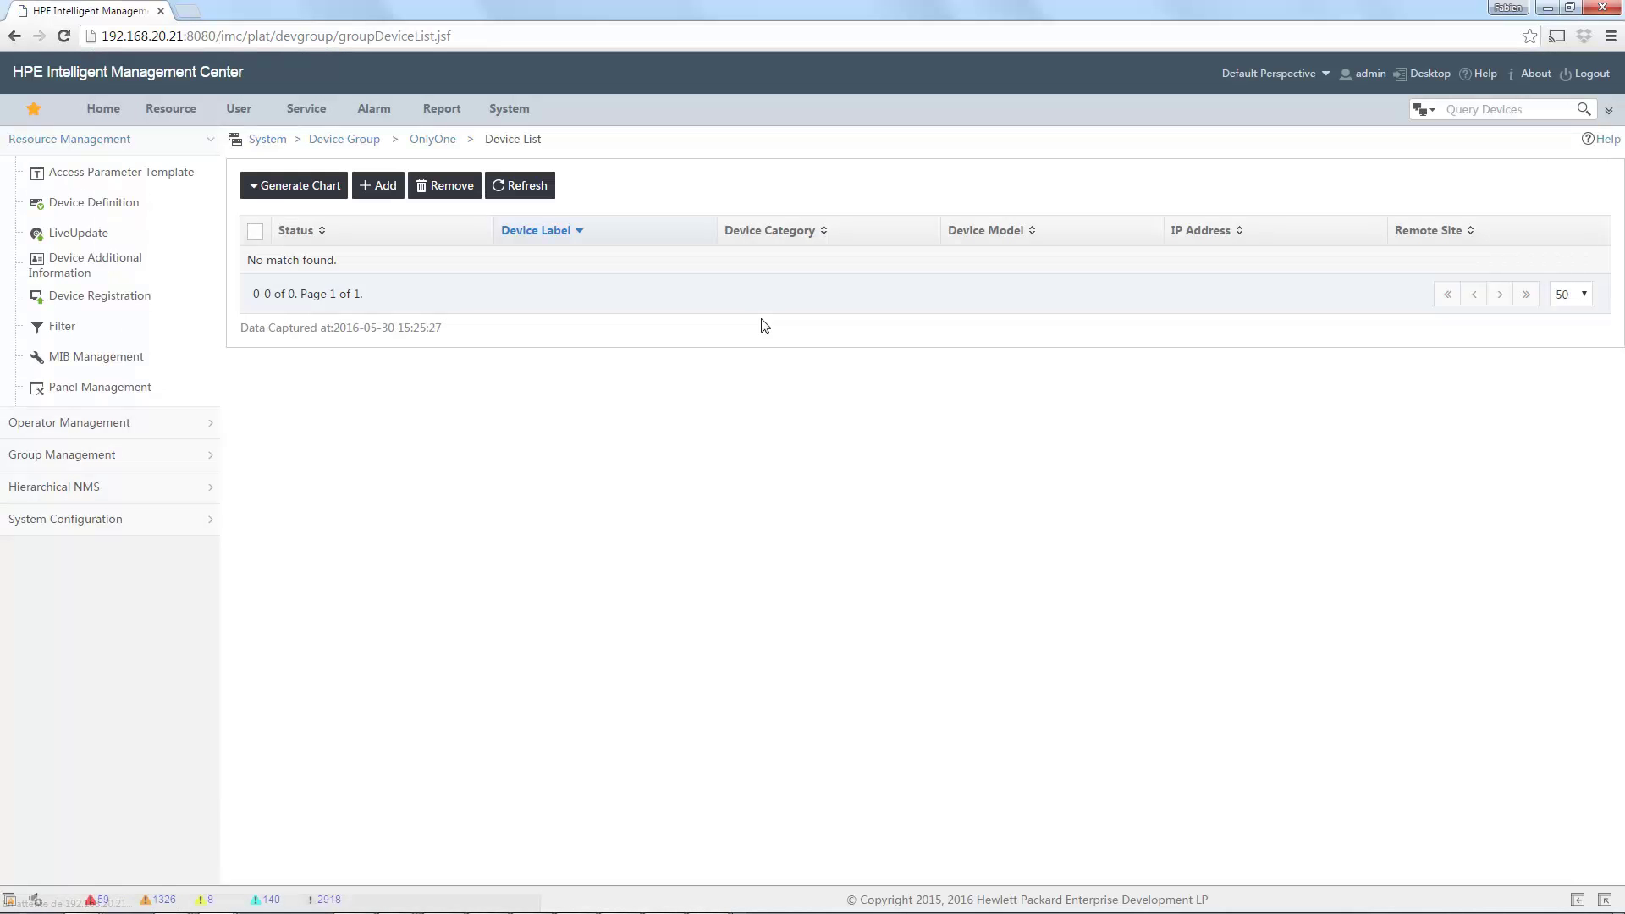
pyautogui.click(381, 191)
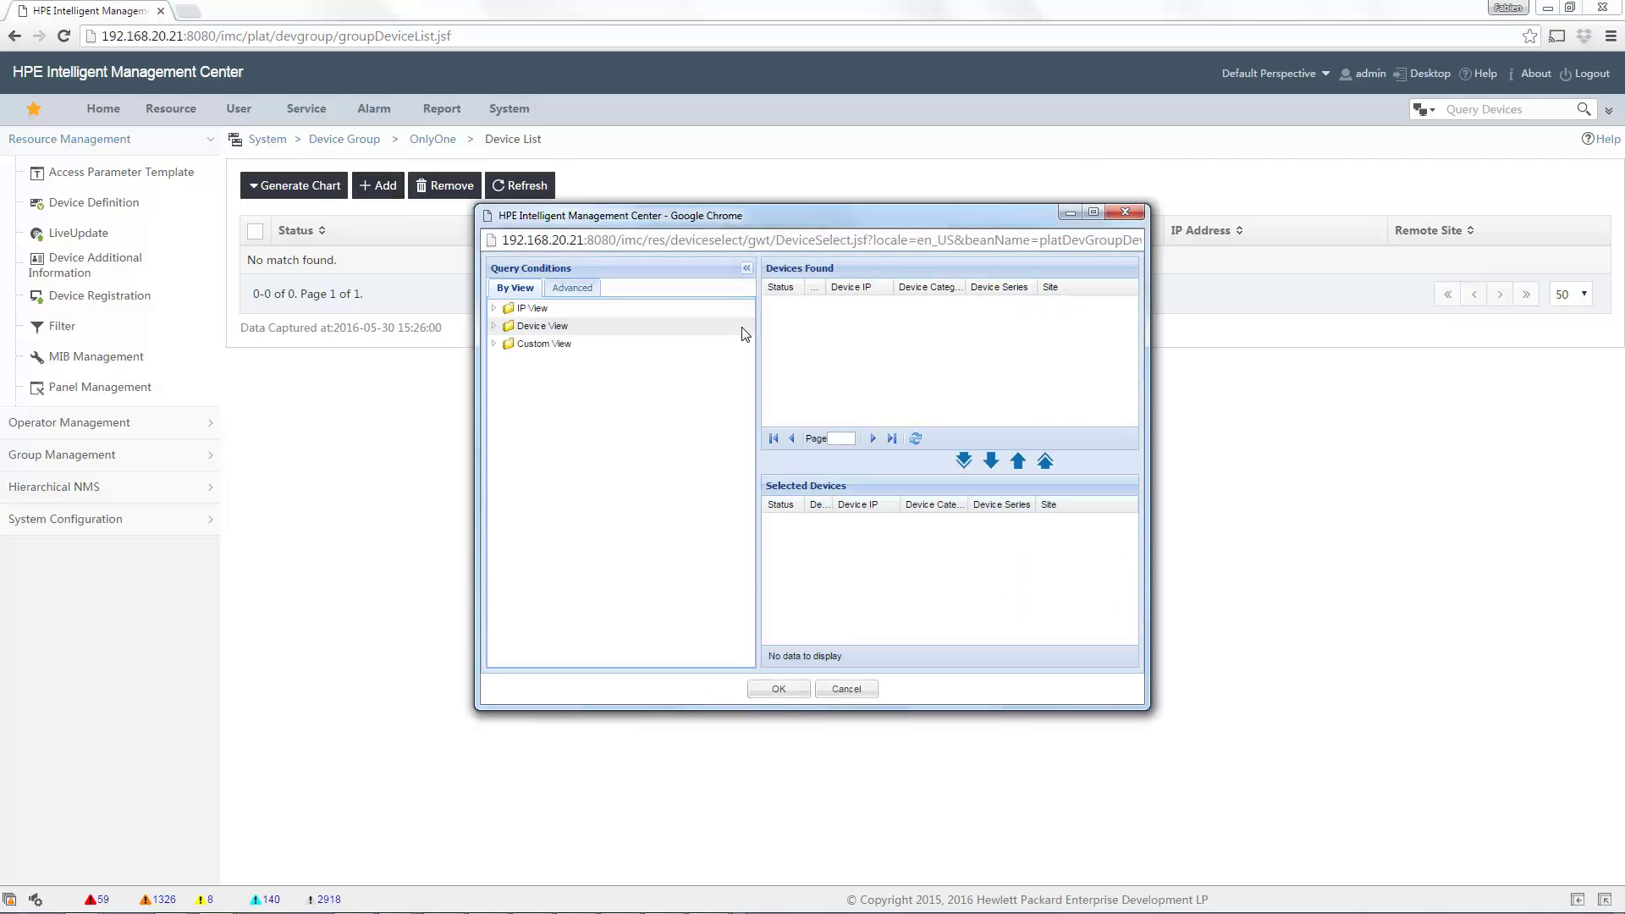
pyautogui.click(633, 328)
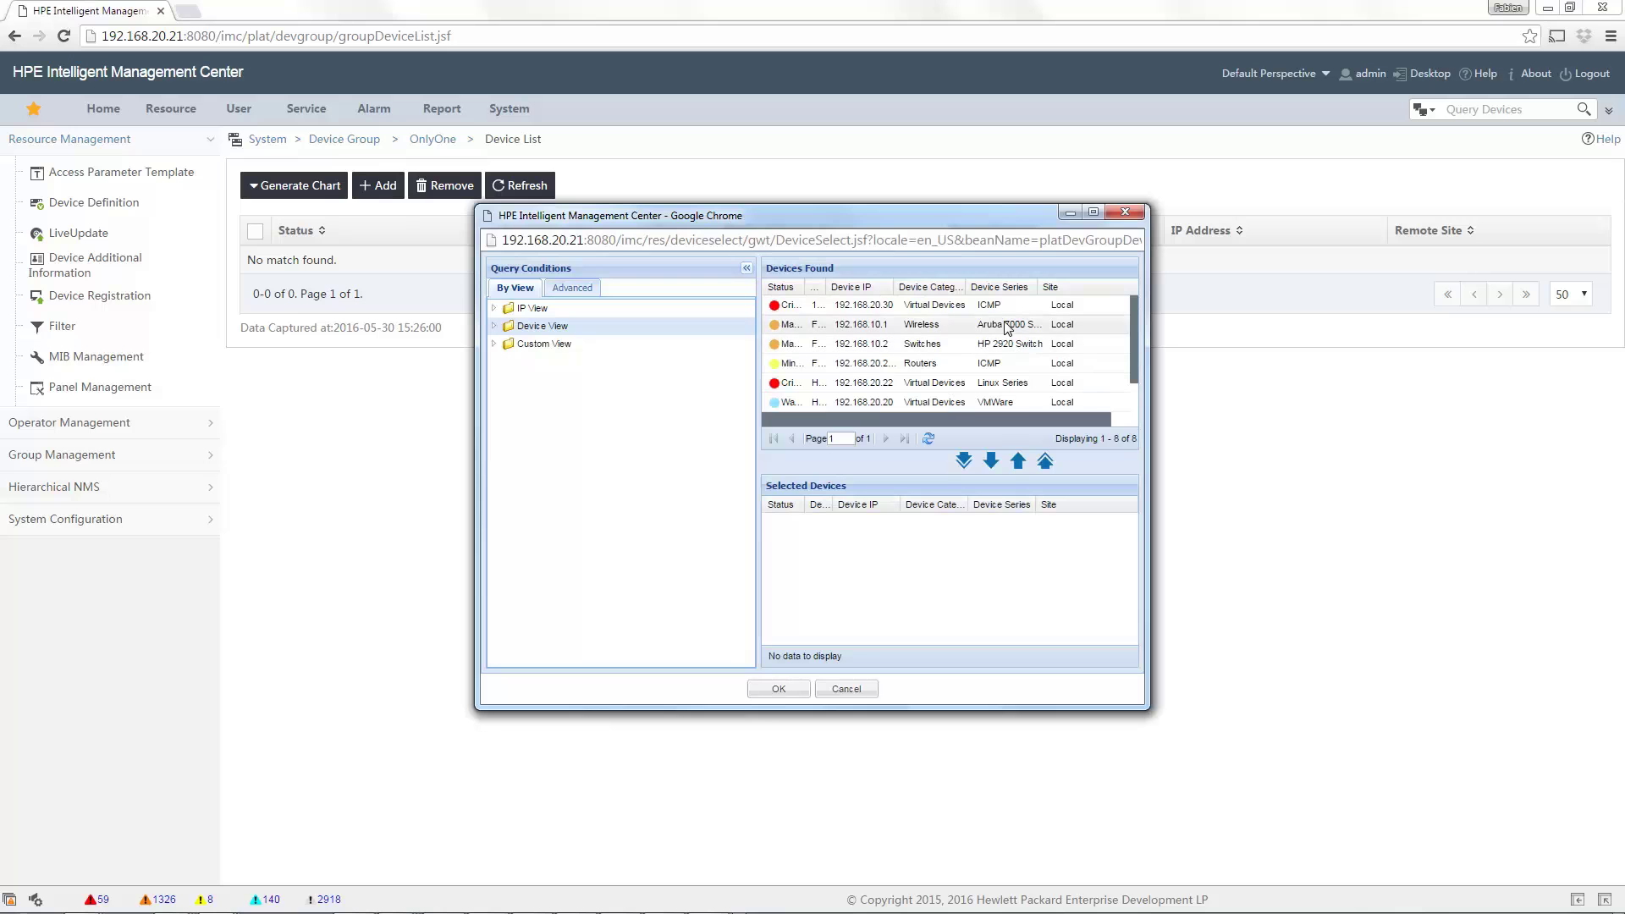
pyautogui.keyDown('ctrl'); pyautogui.click(1002, 351); pyautogui.keyUp('ctrl')
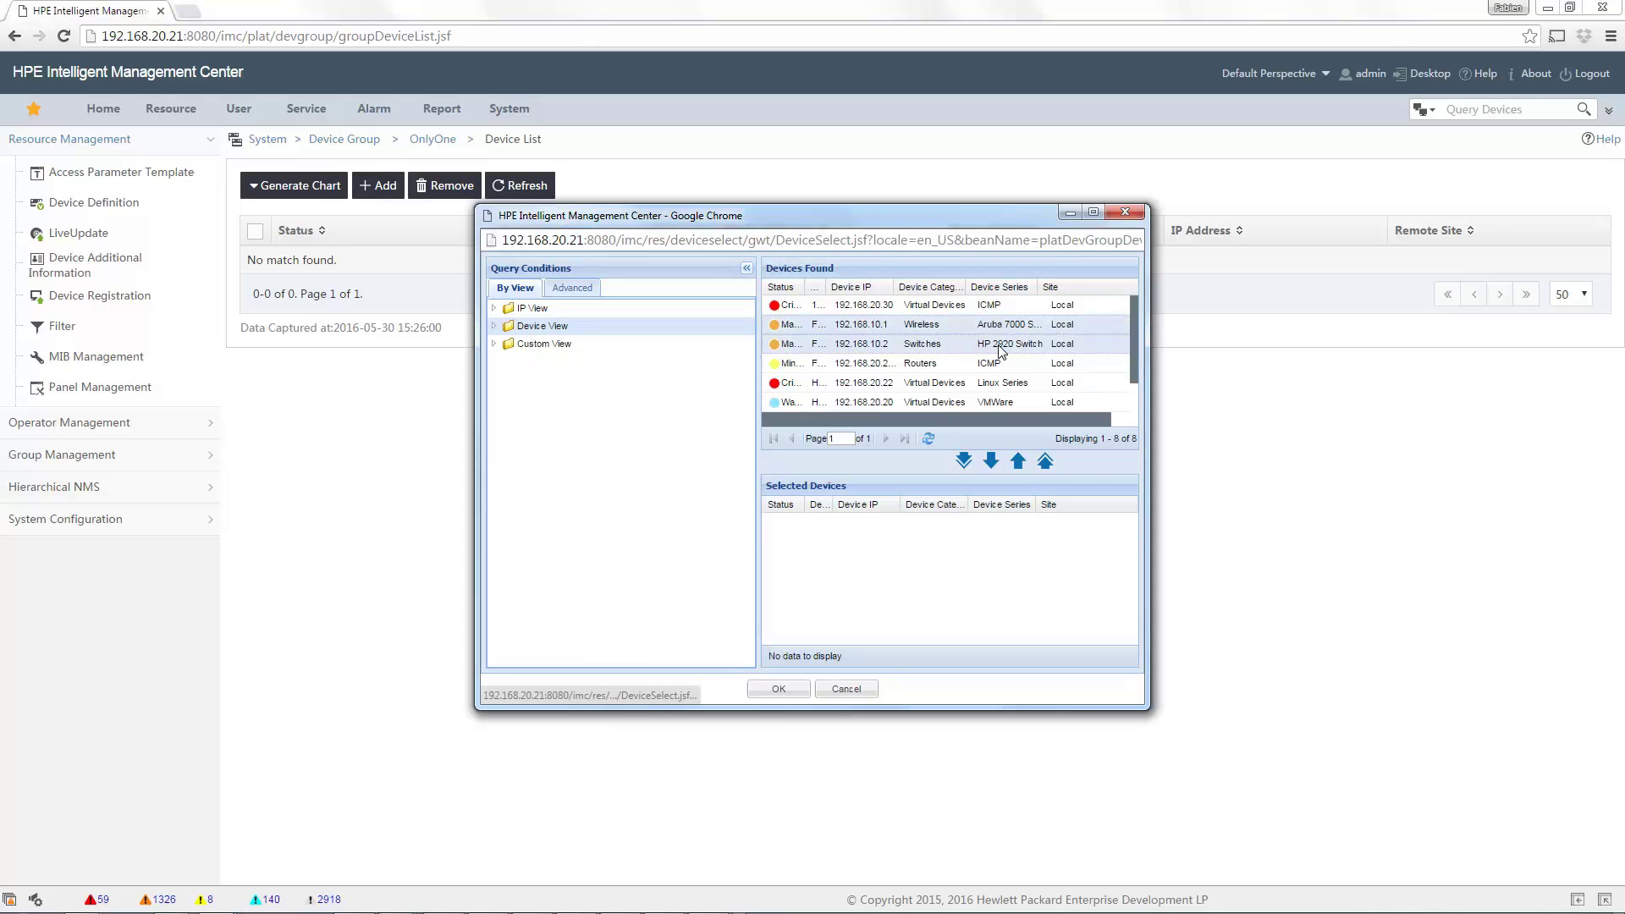
pyautogui.click(991, 461)
pyautogui.click(775, 689)
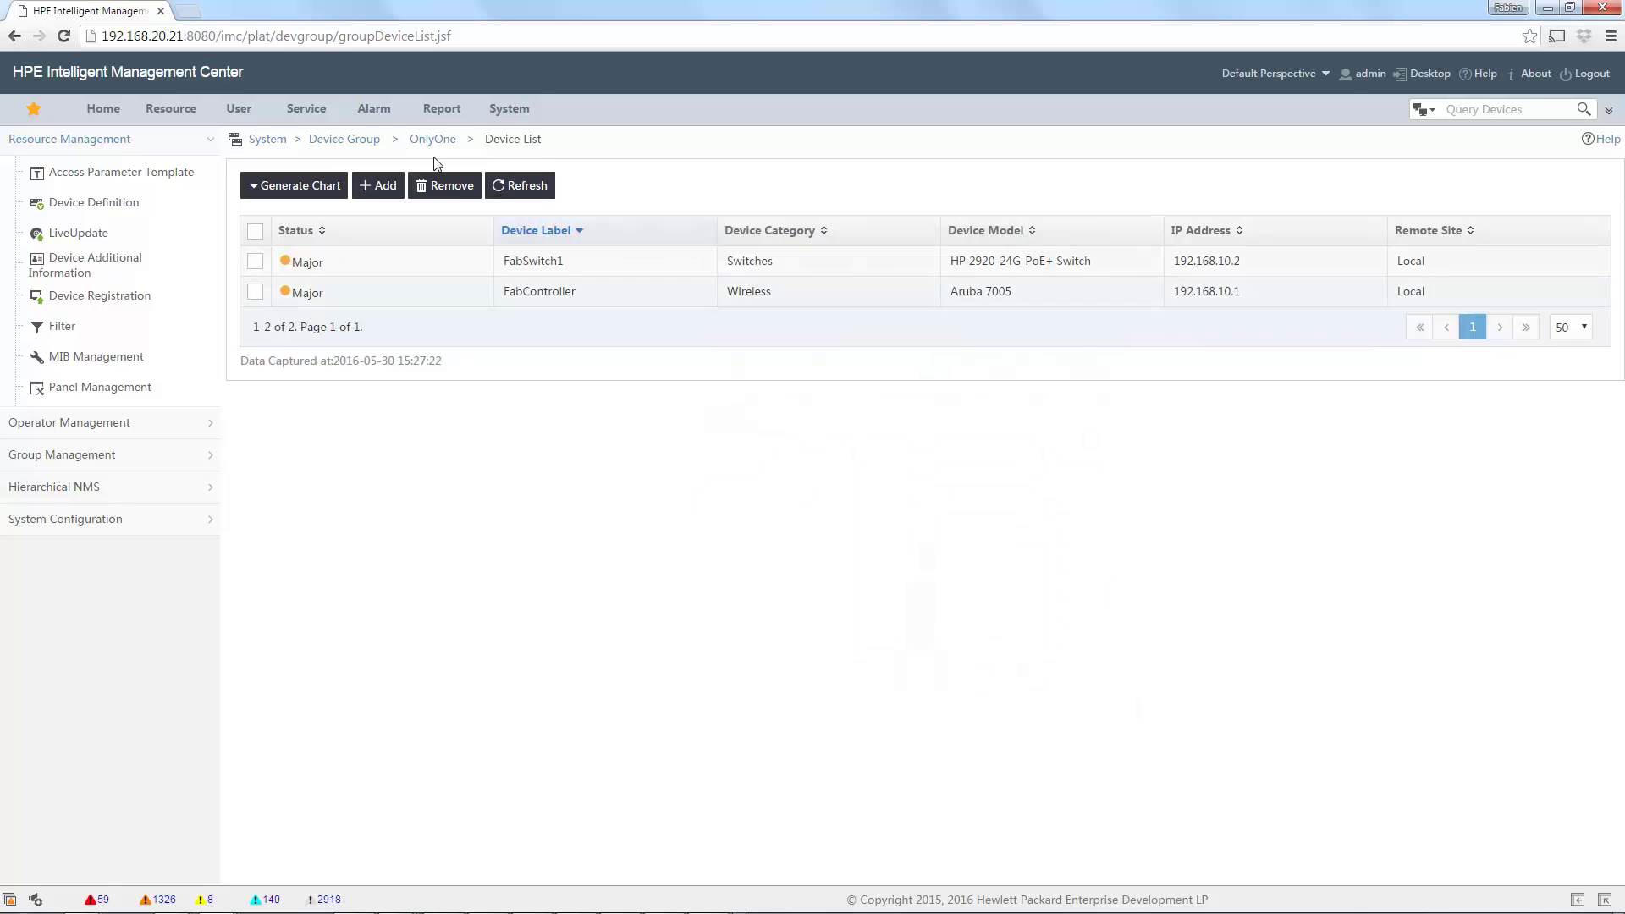
# Start a new operator group named MyLevel2 and show its privilege levels.
pyautogui.moveTo(526, 111)
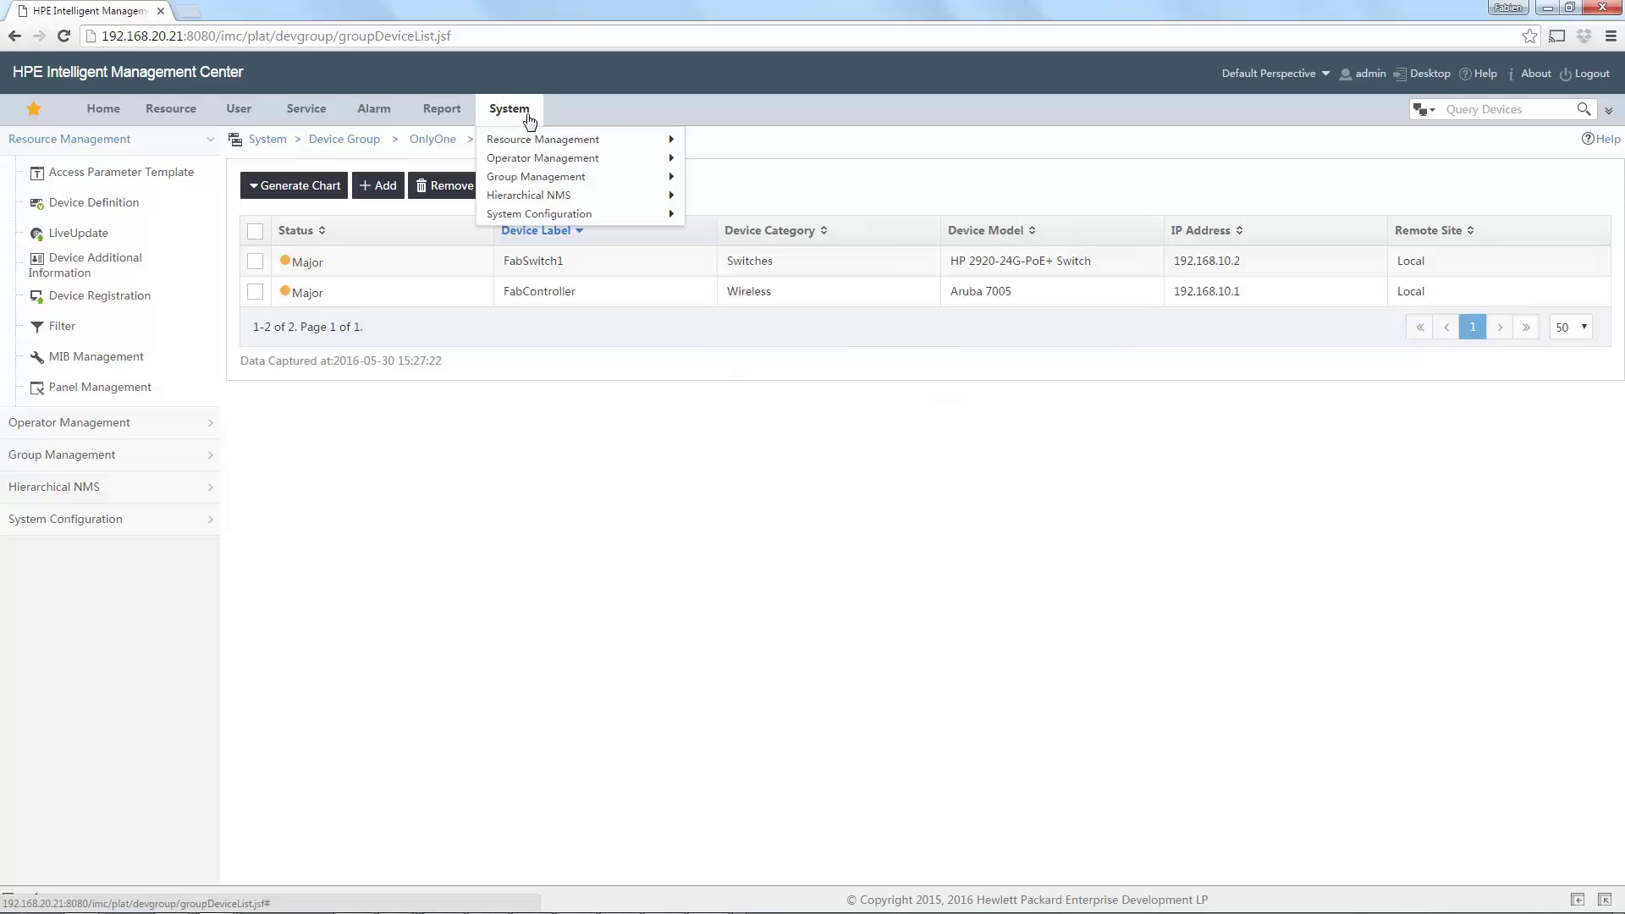
pyautogui.moveTo(535, 161)
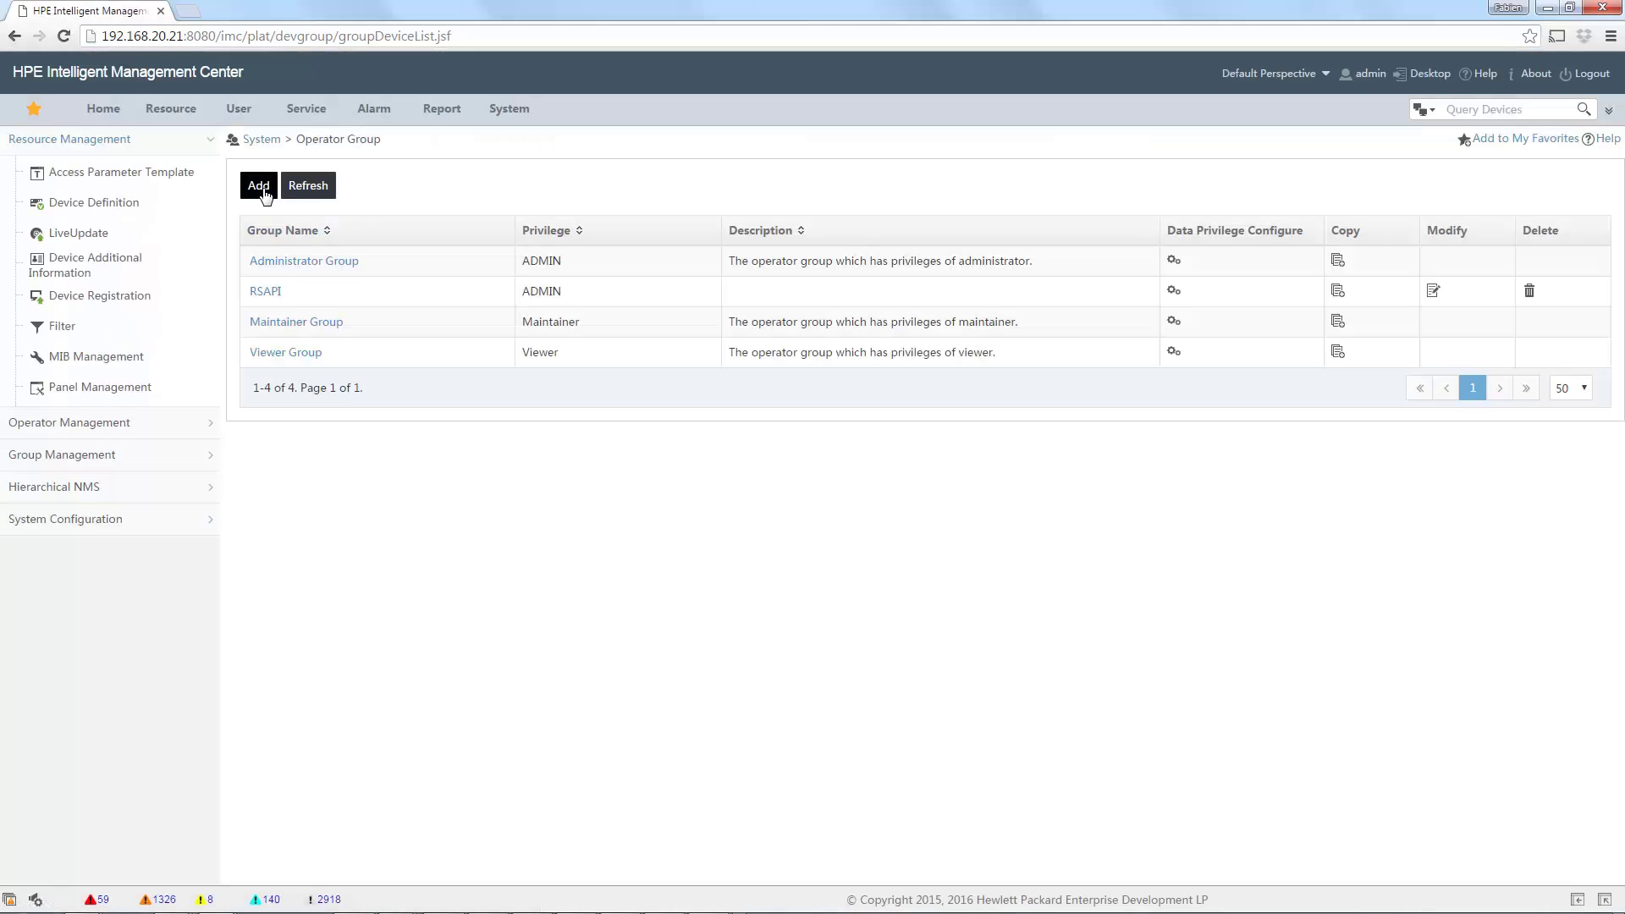
pyautogui.click(262, 188)
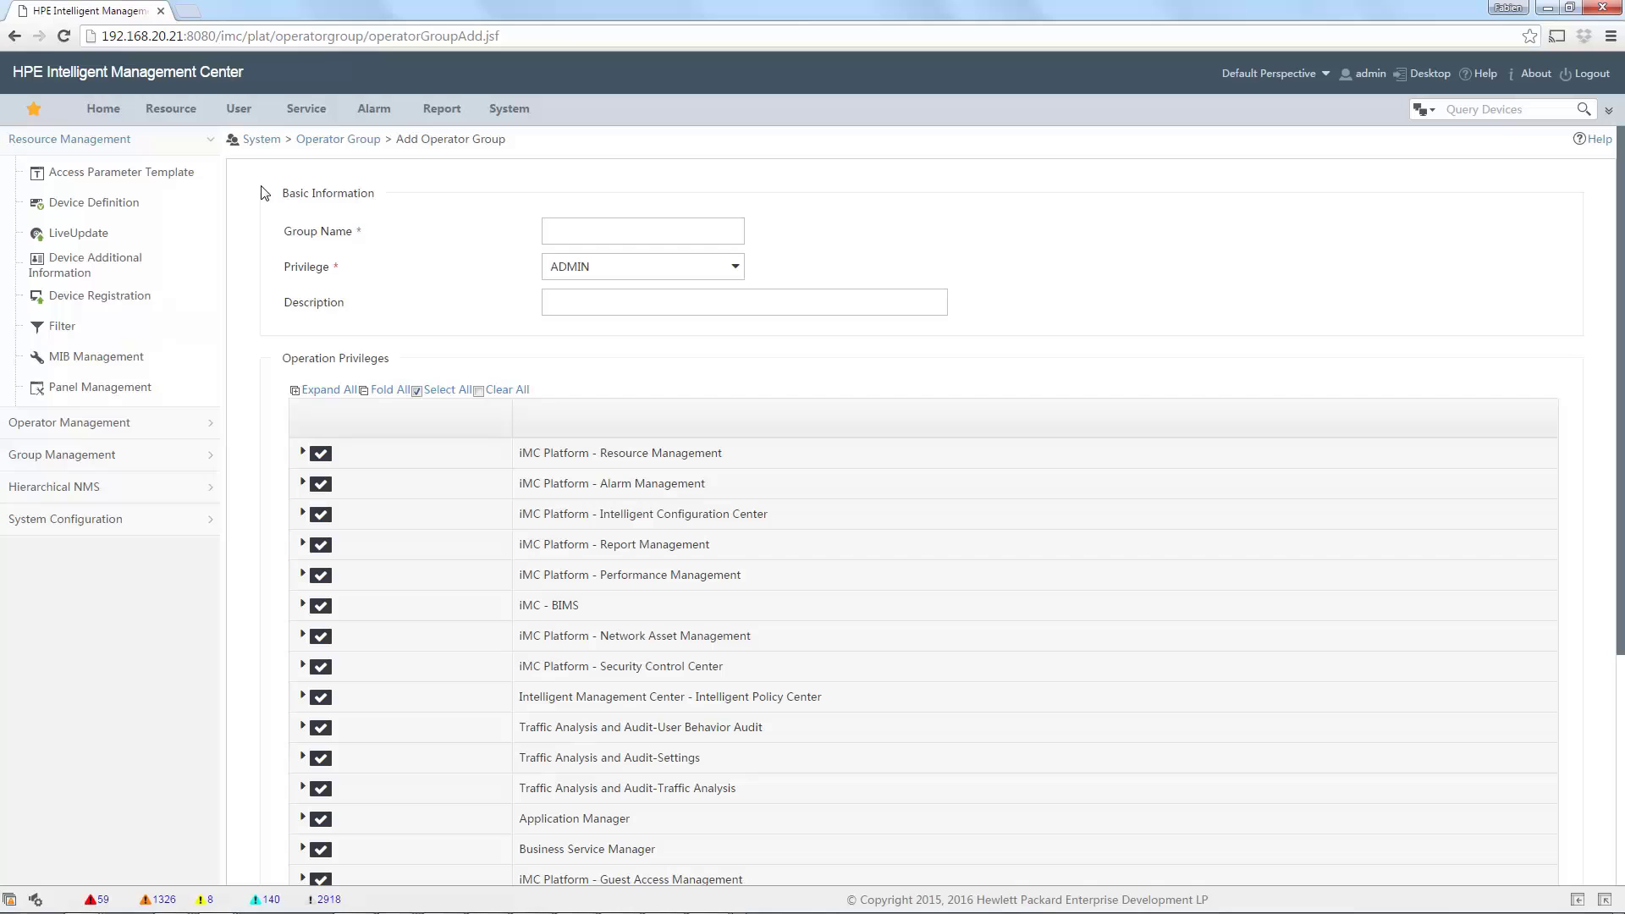
pyautogui.click(616, 229)
pyautogui.write('MyLevel2')
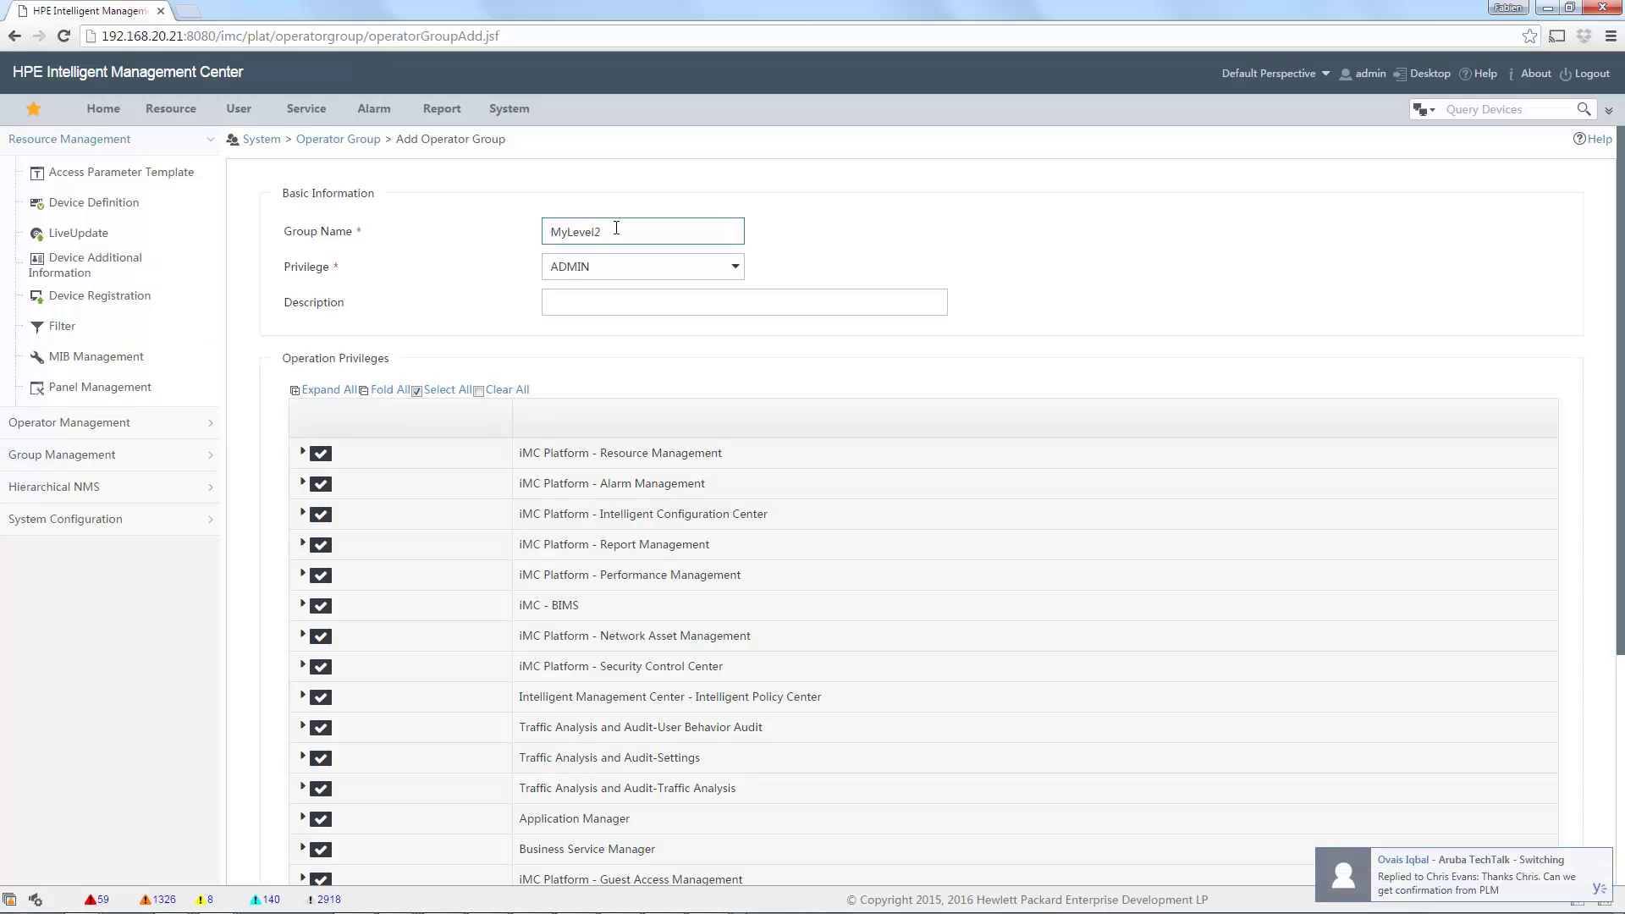
pyautogui.click(646, 278)
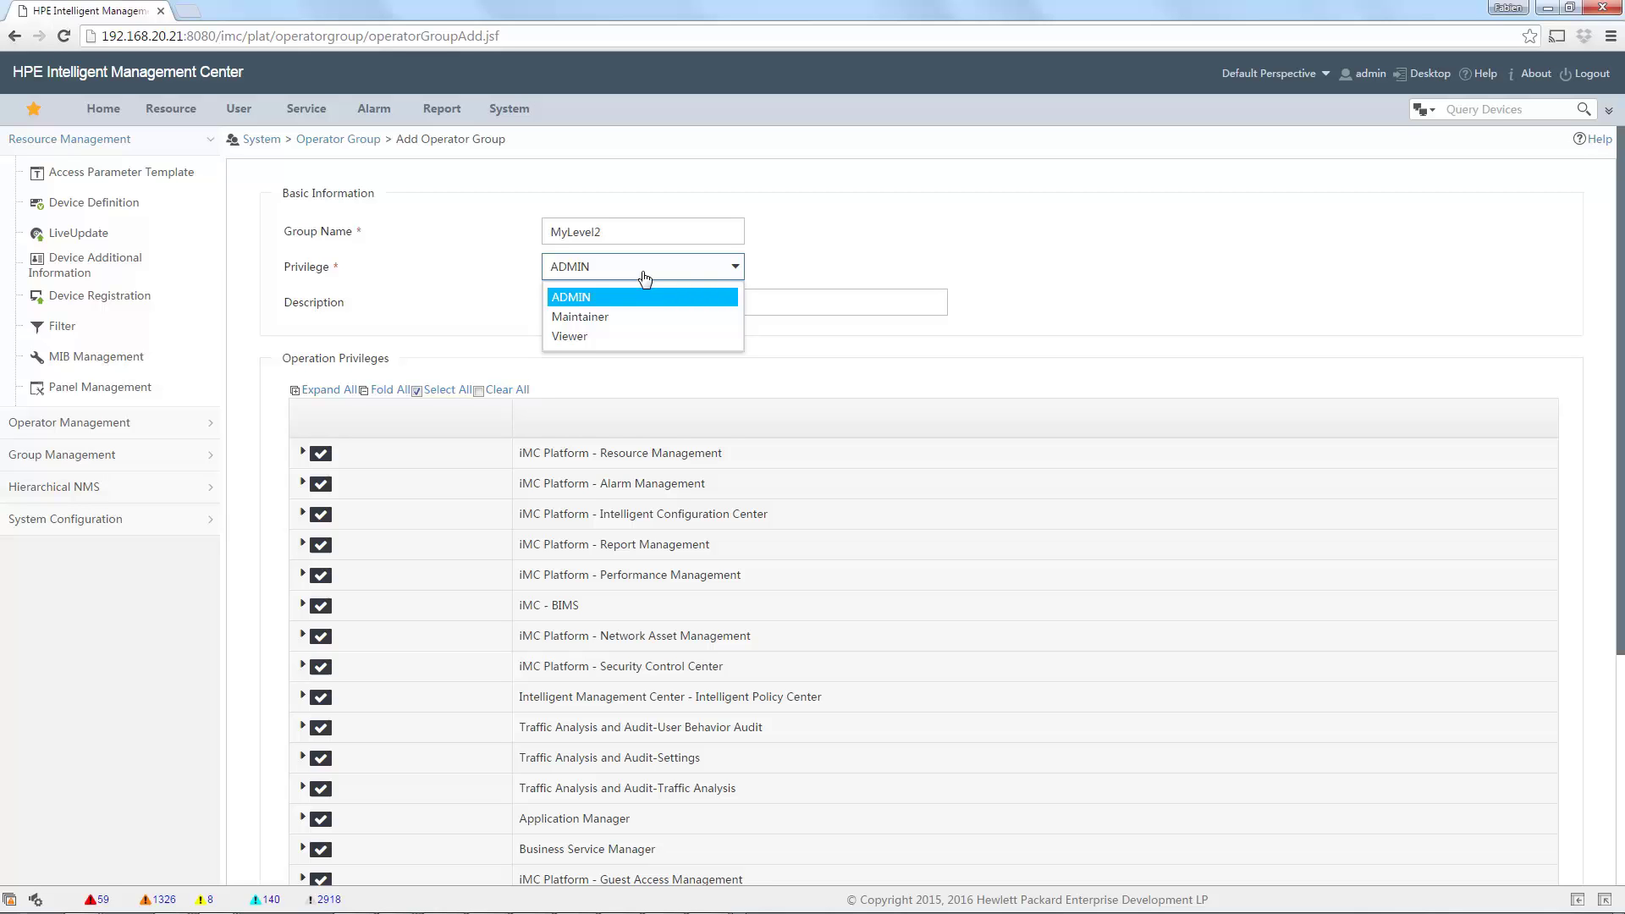
# Set MyLevel2's privilege to Maintainer and expand the Resource Management privileges.
pyautogui.click(634, 318)
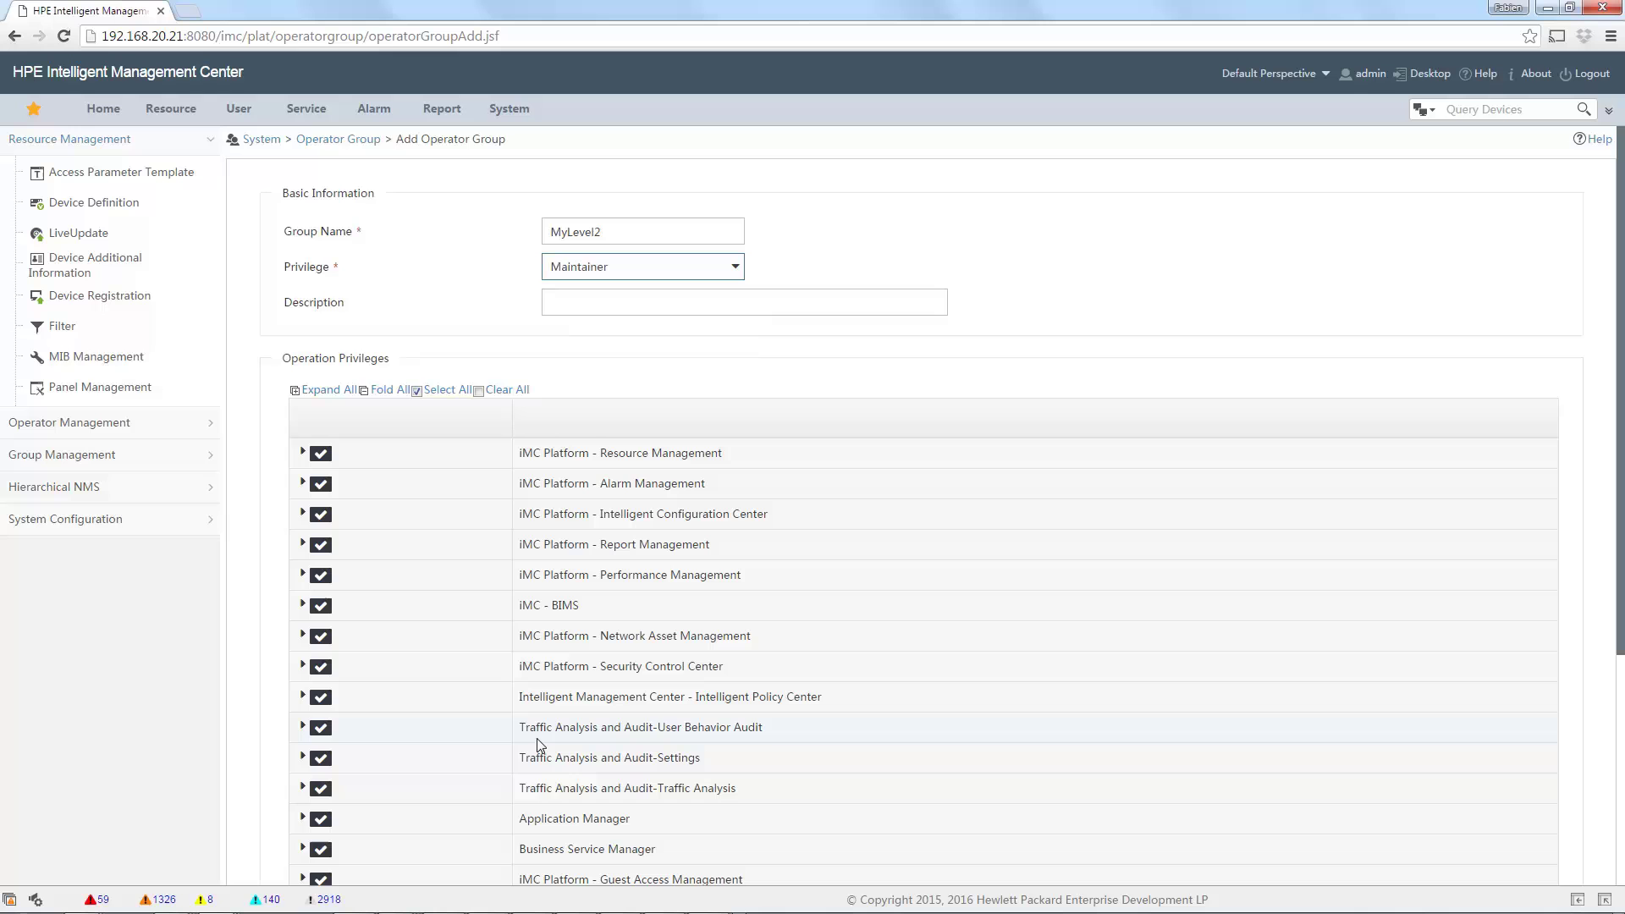
pyautogui.scroll(-3, 799, 550)
pyautogui.scroll(-1, 800, 551)
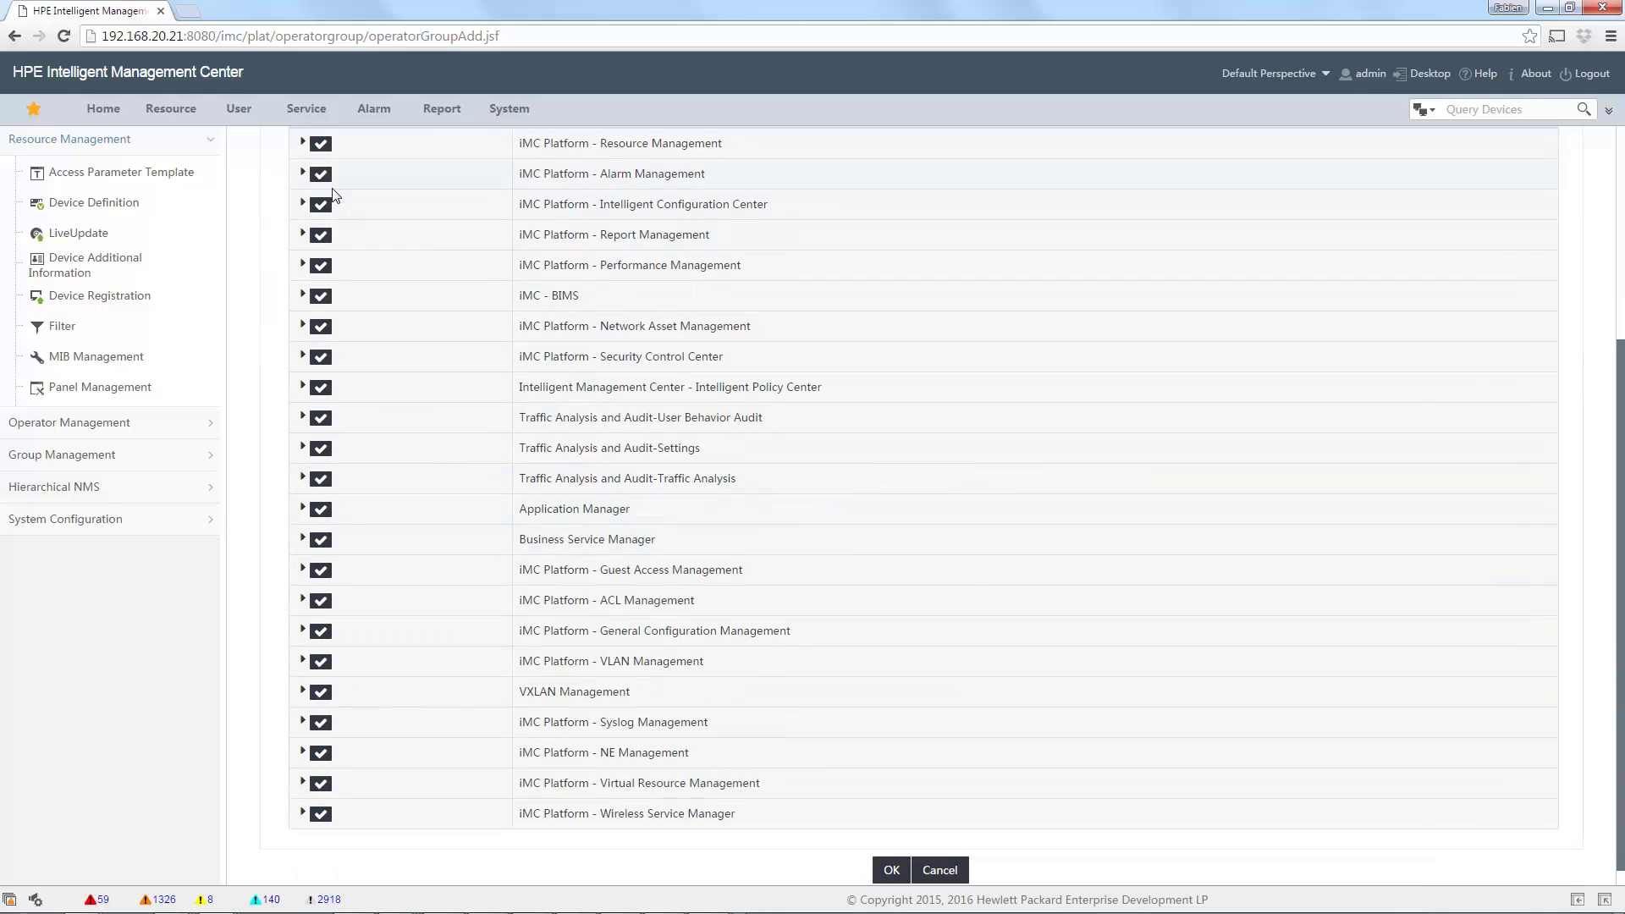
pyautogui.click(303, 143)
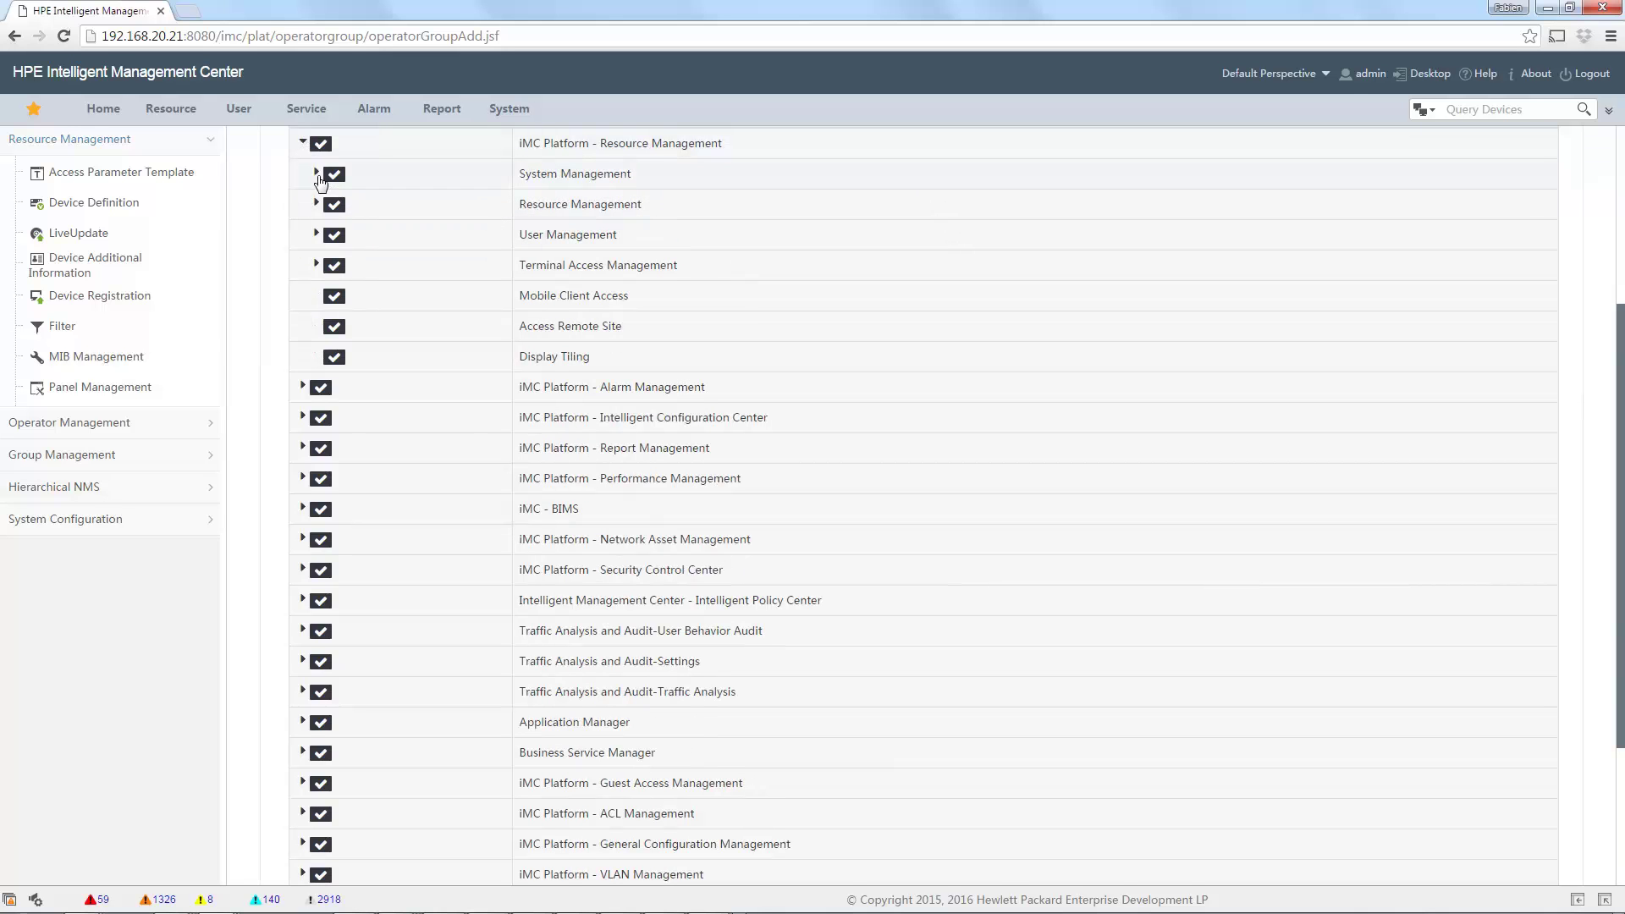
pyautogui.click(317, 205)
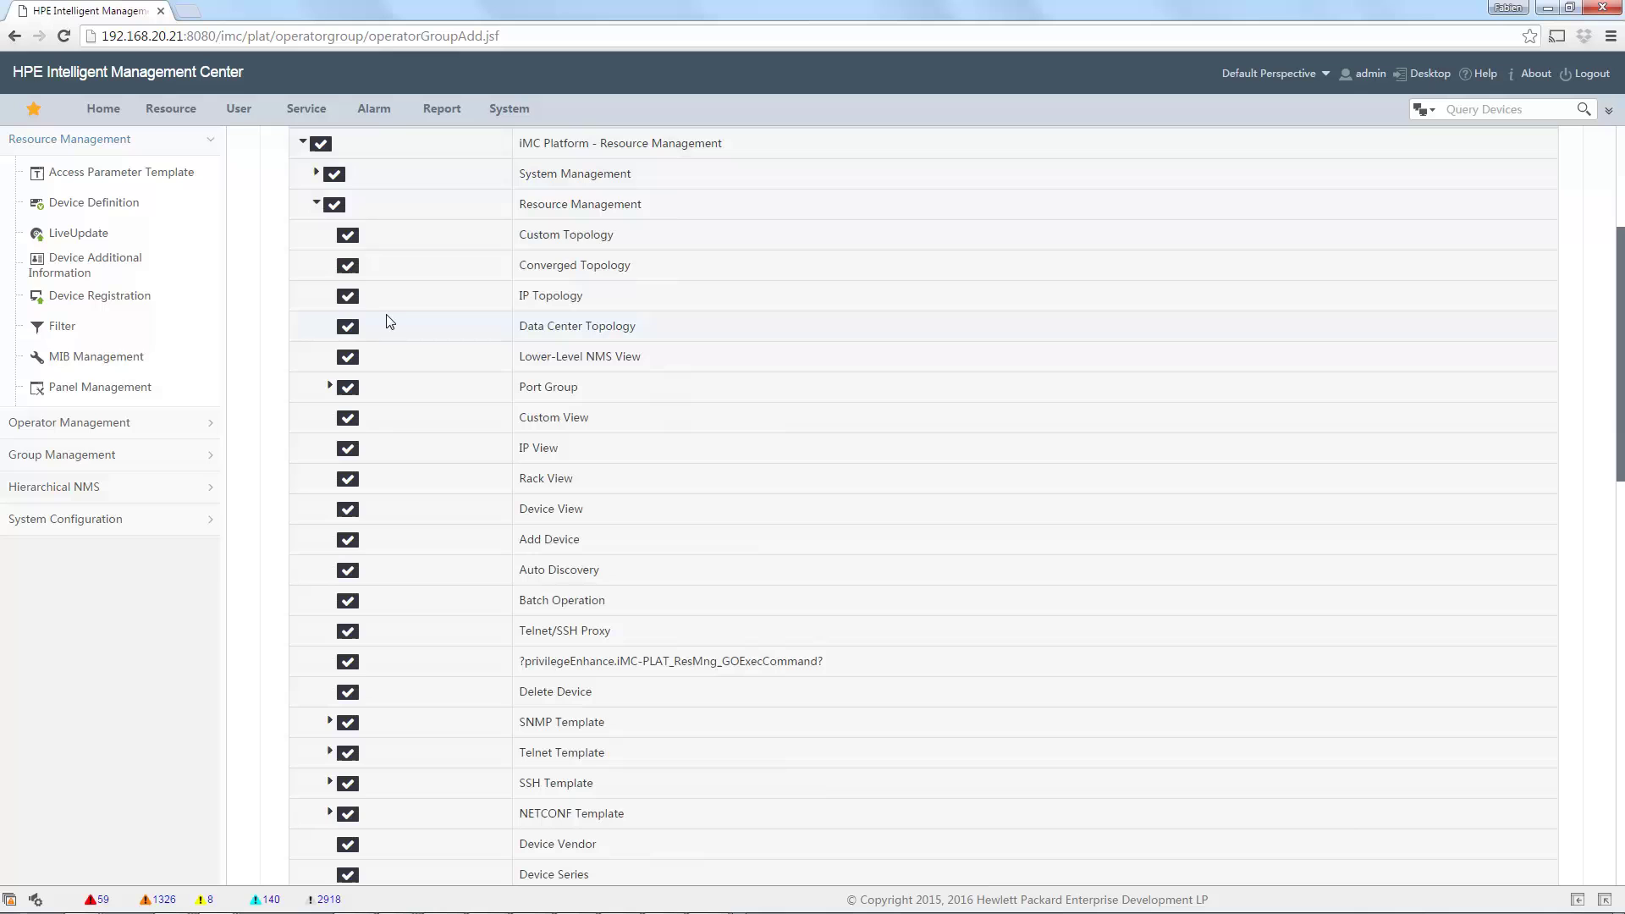
# Remove Add Device, Auto Discovery, Delete Device and SNMP/Telnet/SSH/NETCONF Template permissions, then save.
pyautogui.click(346, 542)
pyautogui.click(348, 572)
pyautogui.scroll(-1, 485, 688)
pyautogui.click(347, 586)
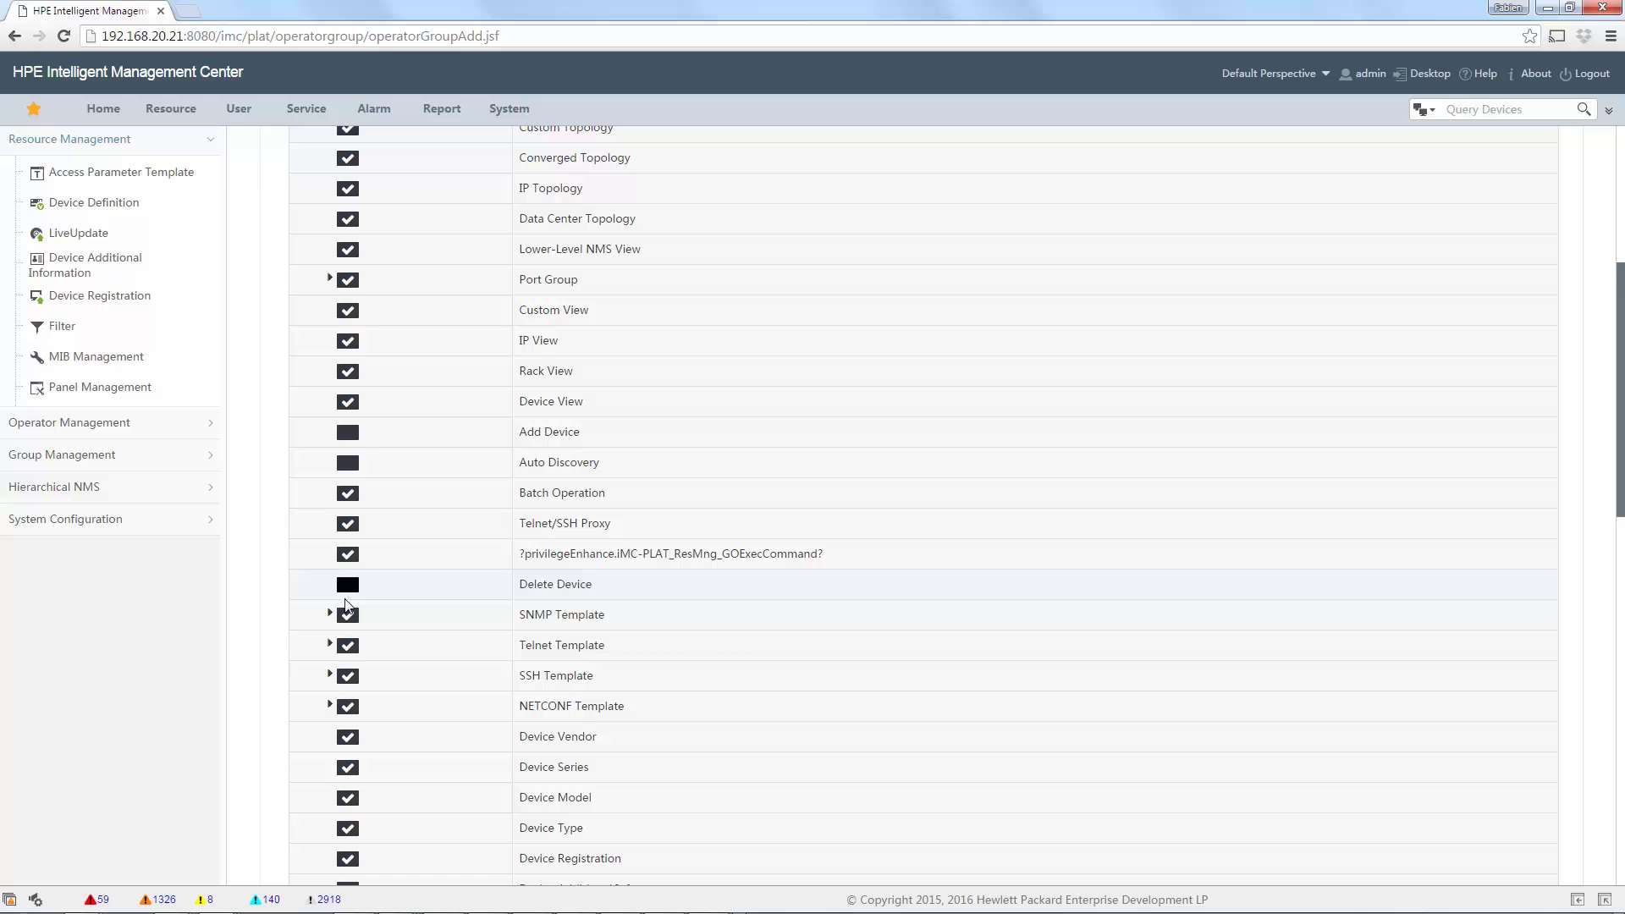
pyautogui.click(347, 614)
pyautogui.click(347, 646)
pyautogui.click(348, 677)
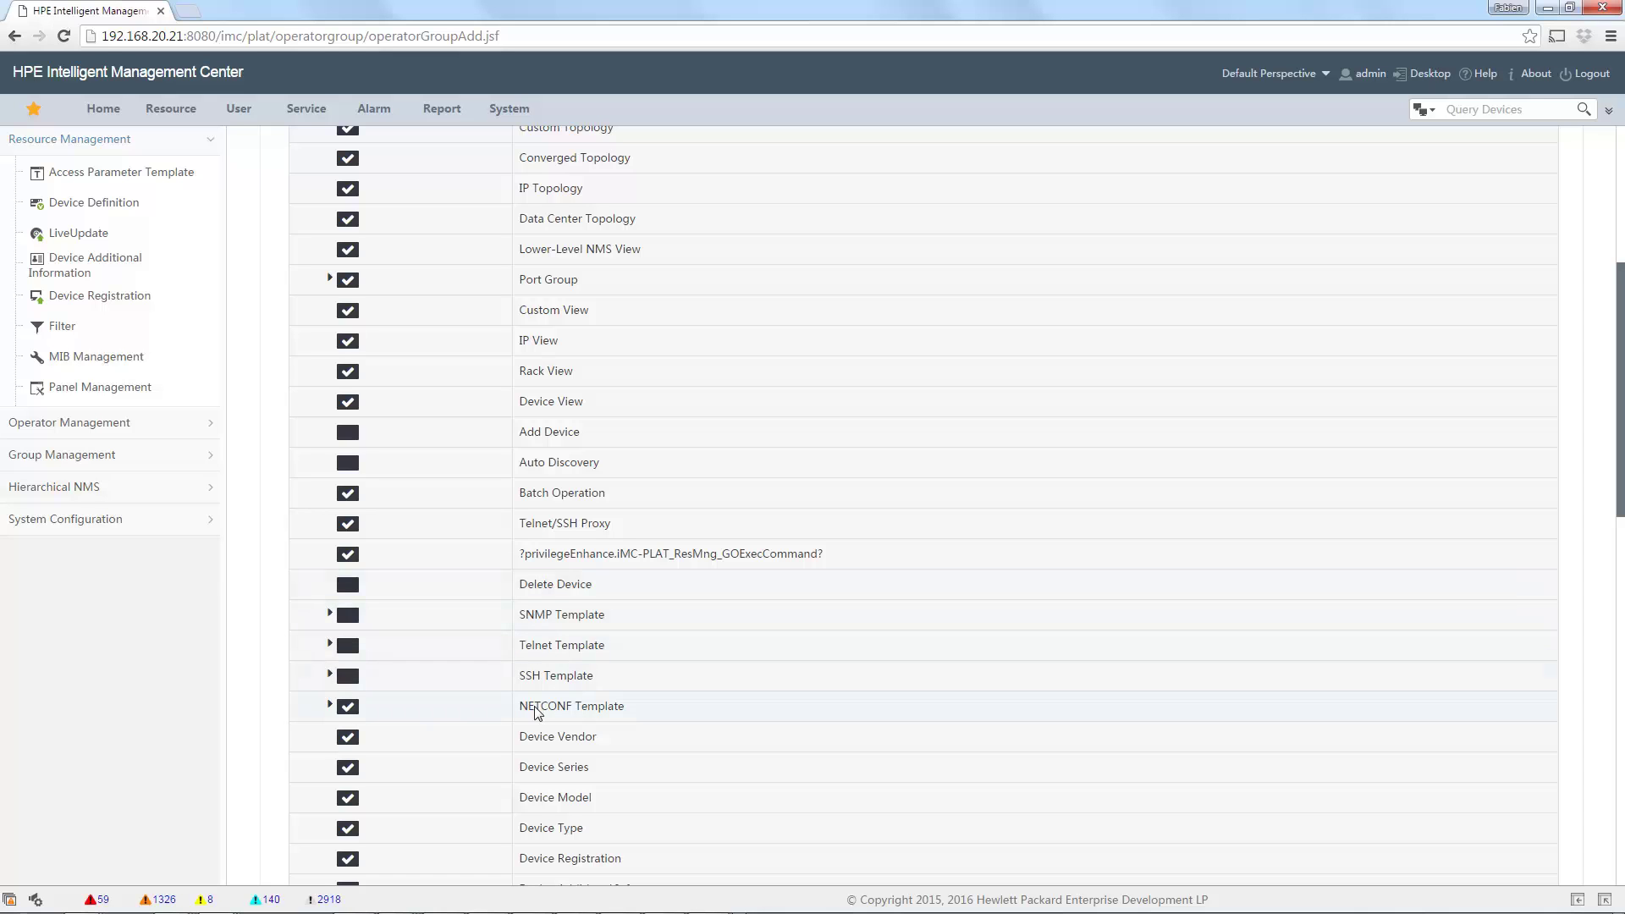
pyautogui.click(348, 707)
pyautogui.scroll(4, 766, 657)
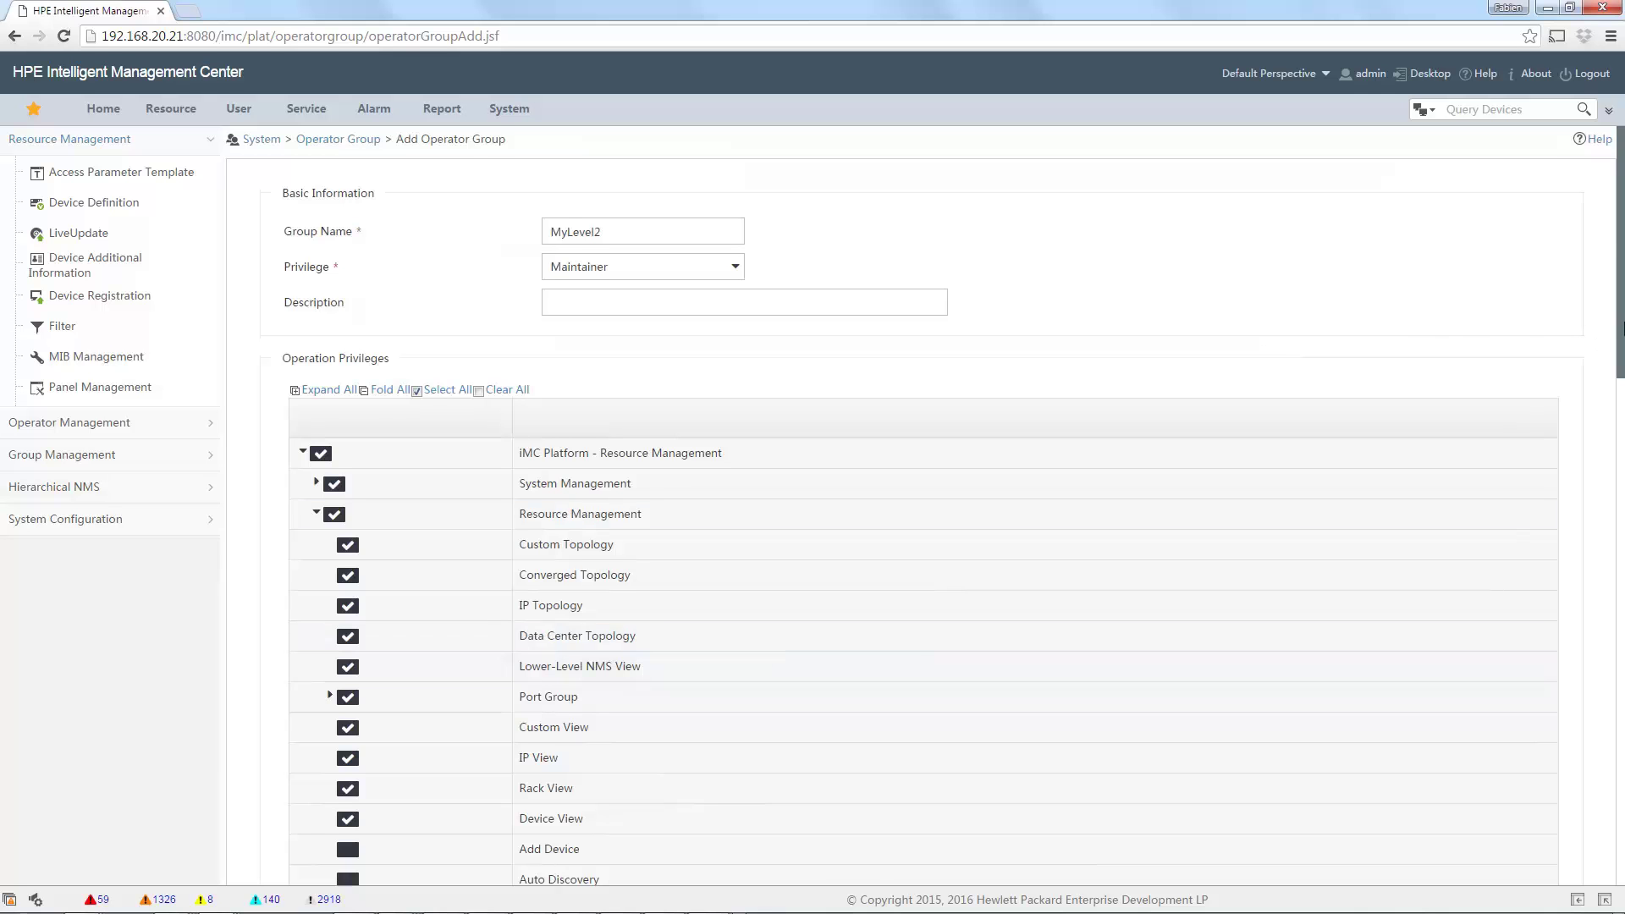
pyautogui.moveTo(1622, 330); pyautogui.dragTo(1622, 842)
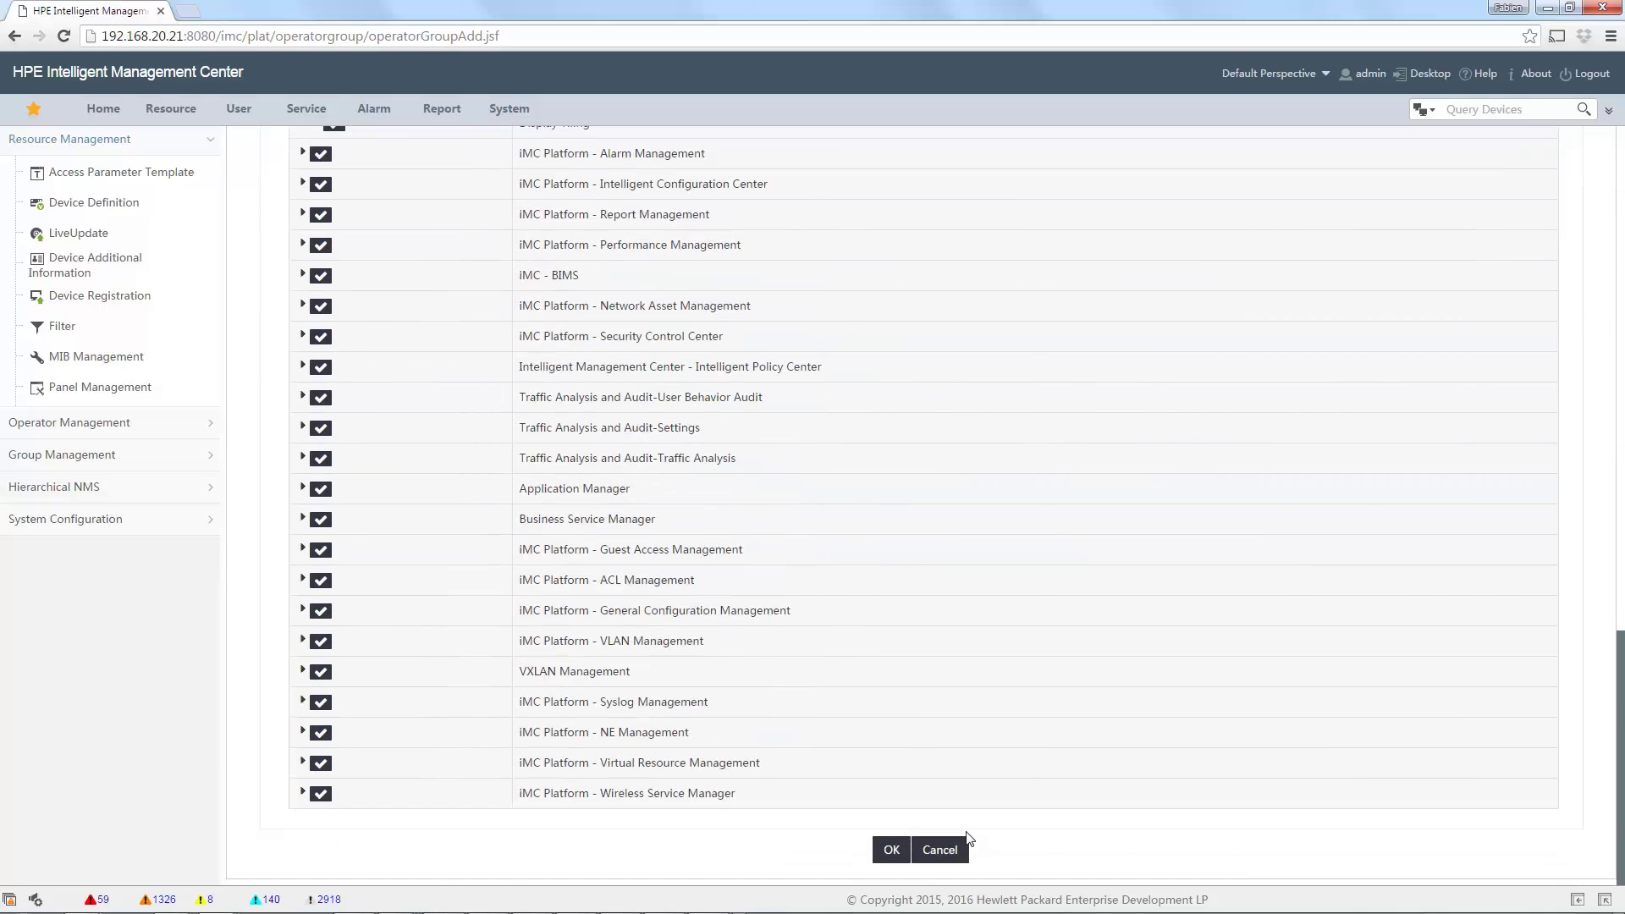
pyautogui.click(896, 850)
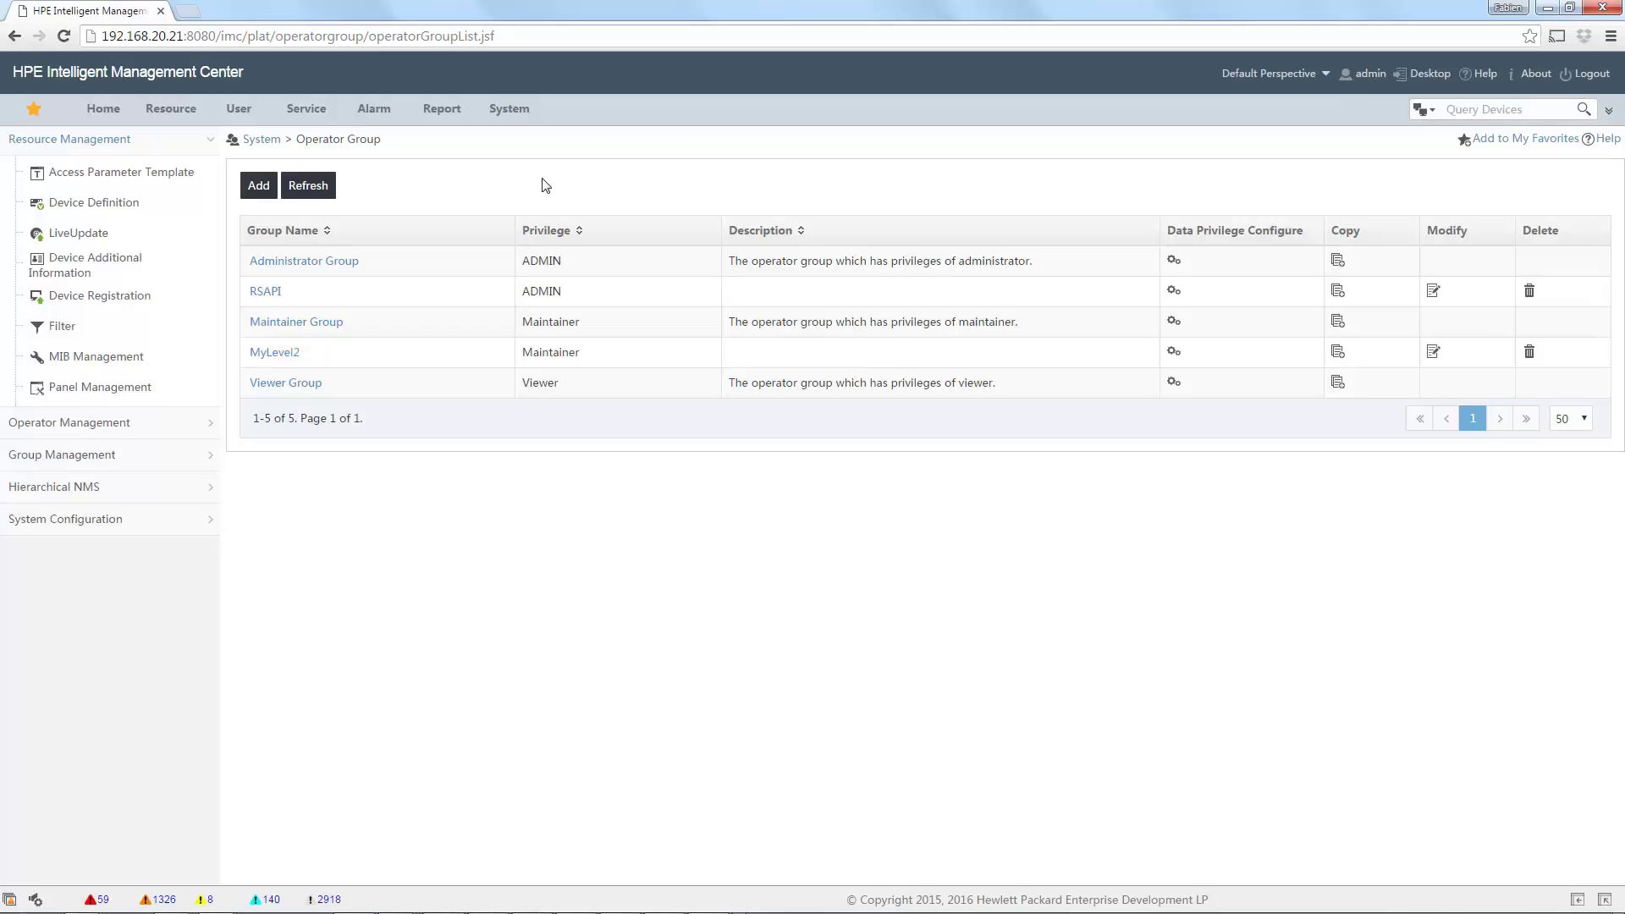
# Add operator Test with a login password, assigned to the MyLevel2 operator group.
pyautogui.moveTo(510, 117)
pyautogui.moveTo(525, 162)
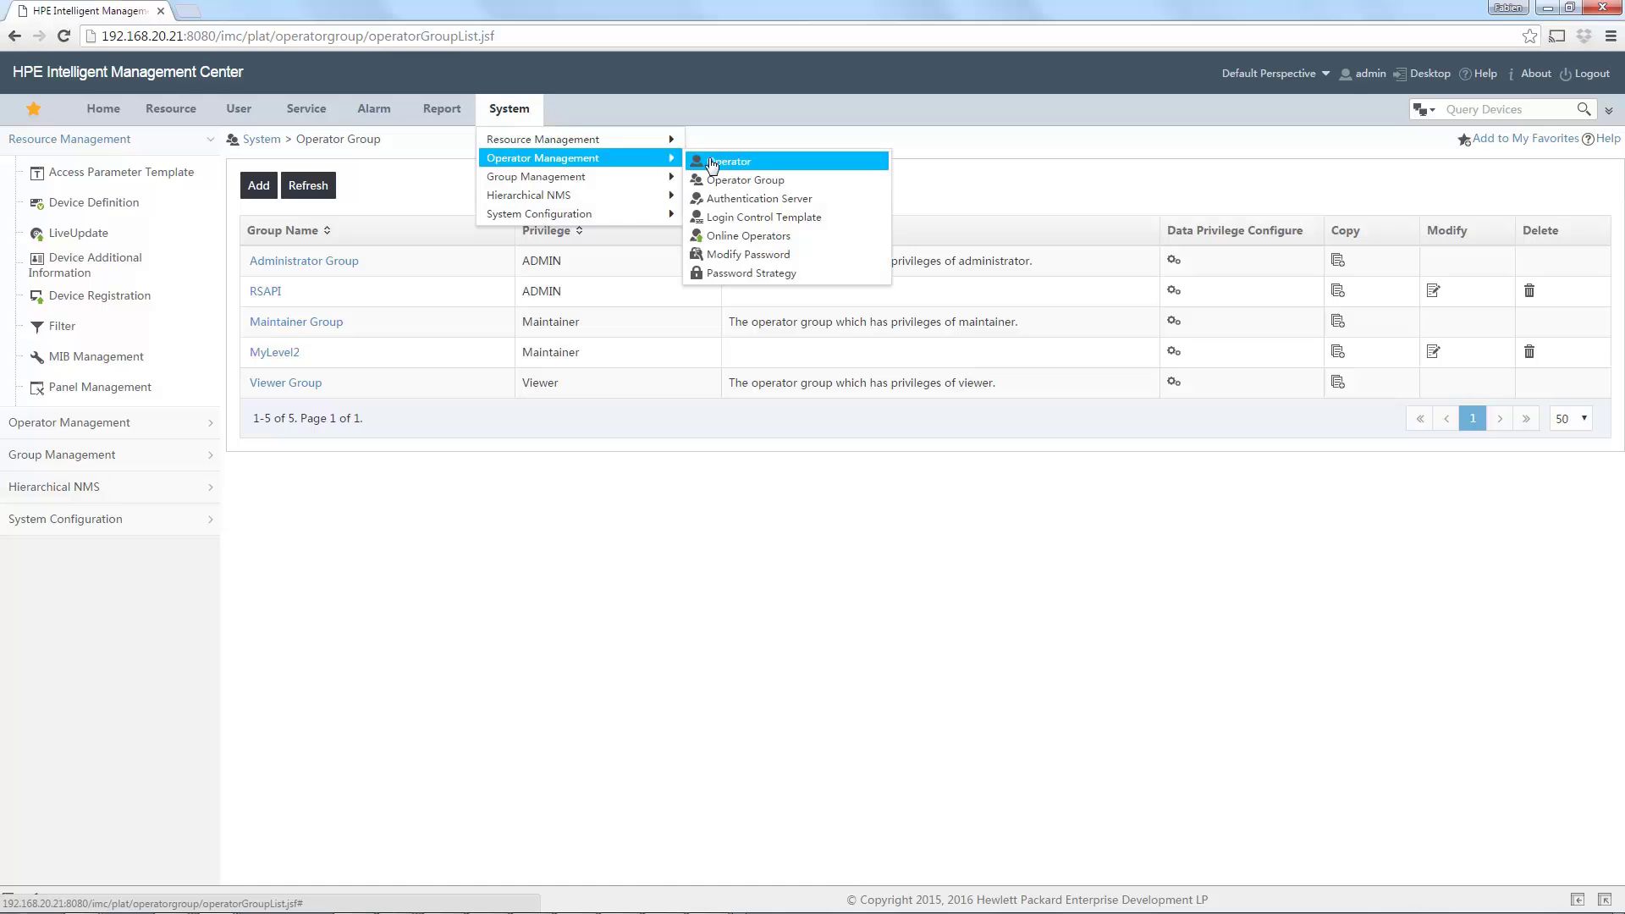
pyautogui.click(711, 160)
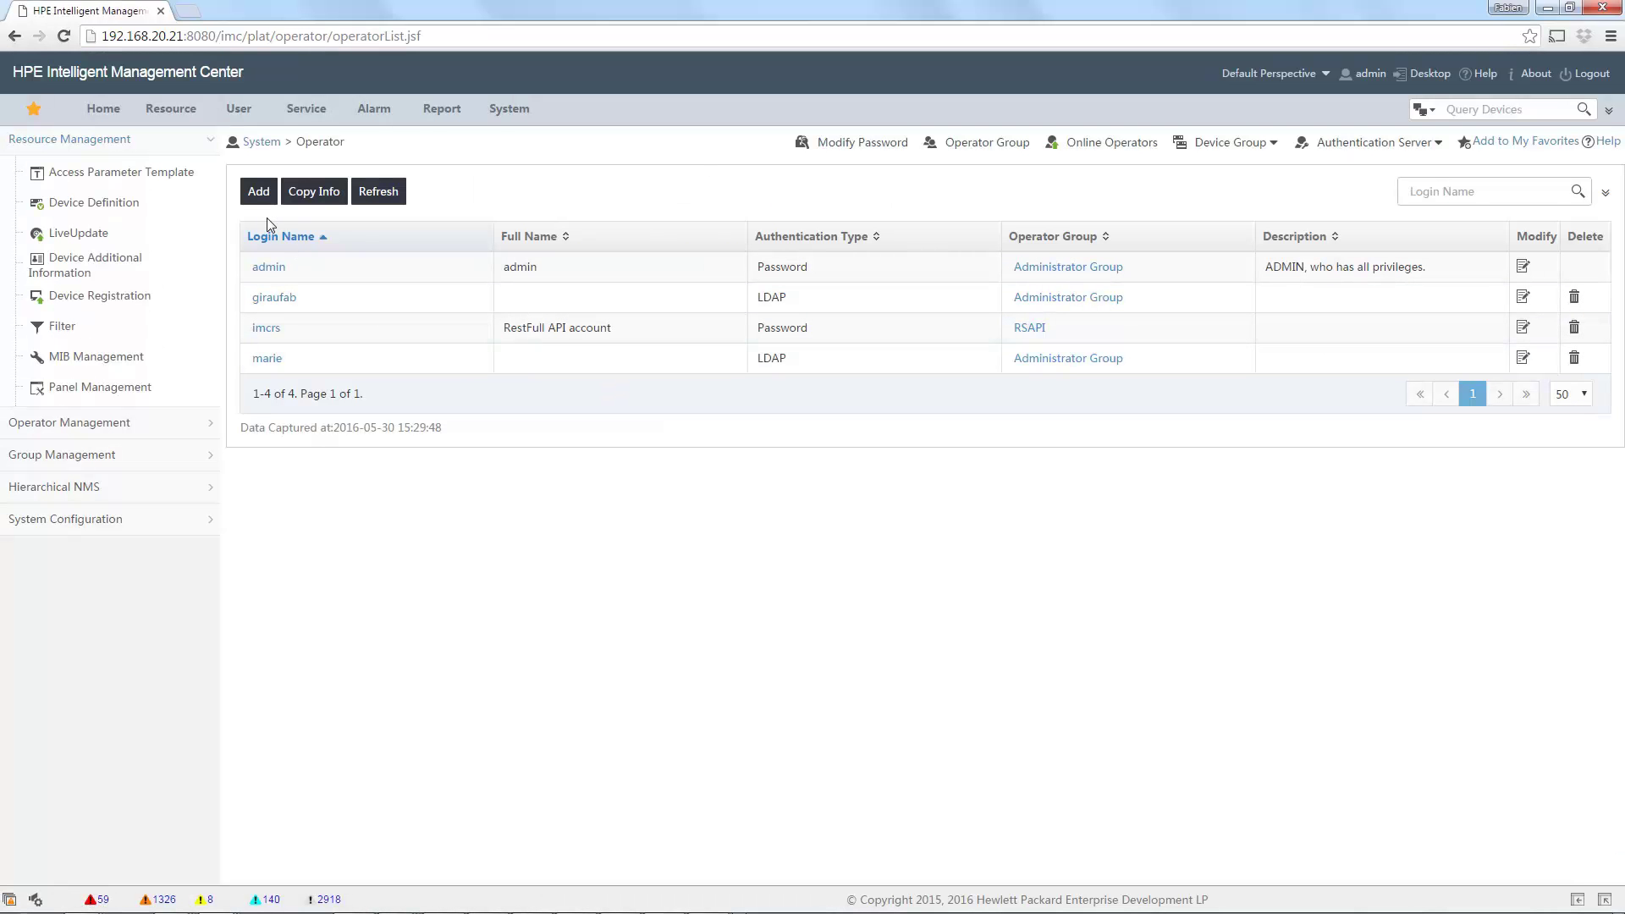
pyautogui.click(260, 197)
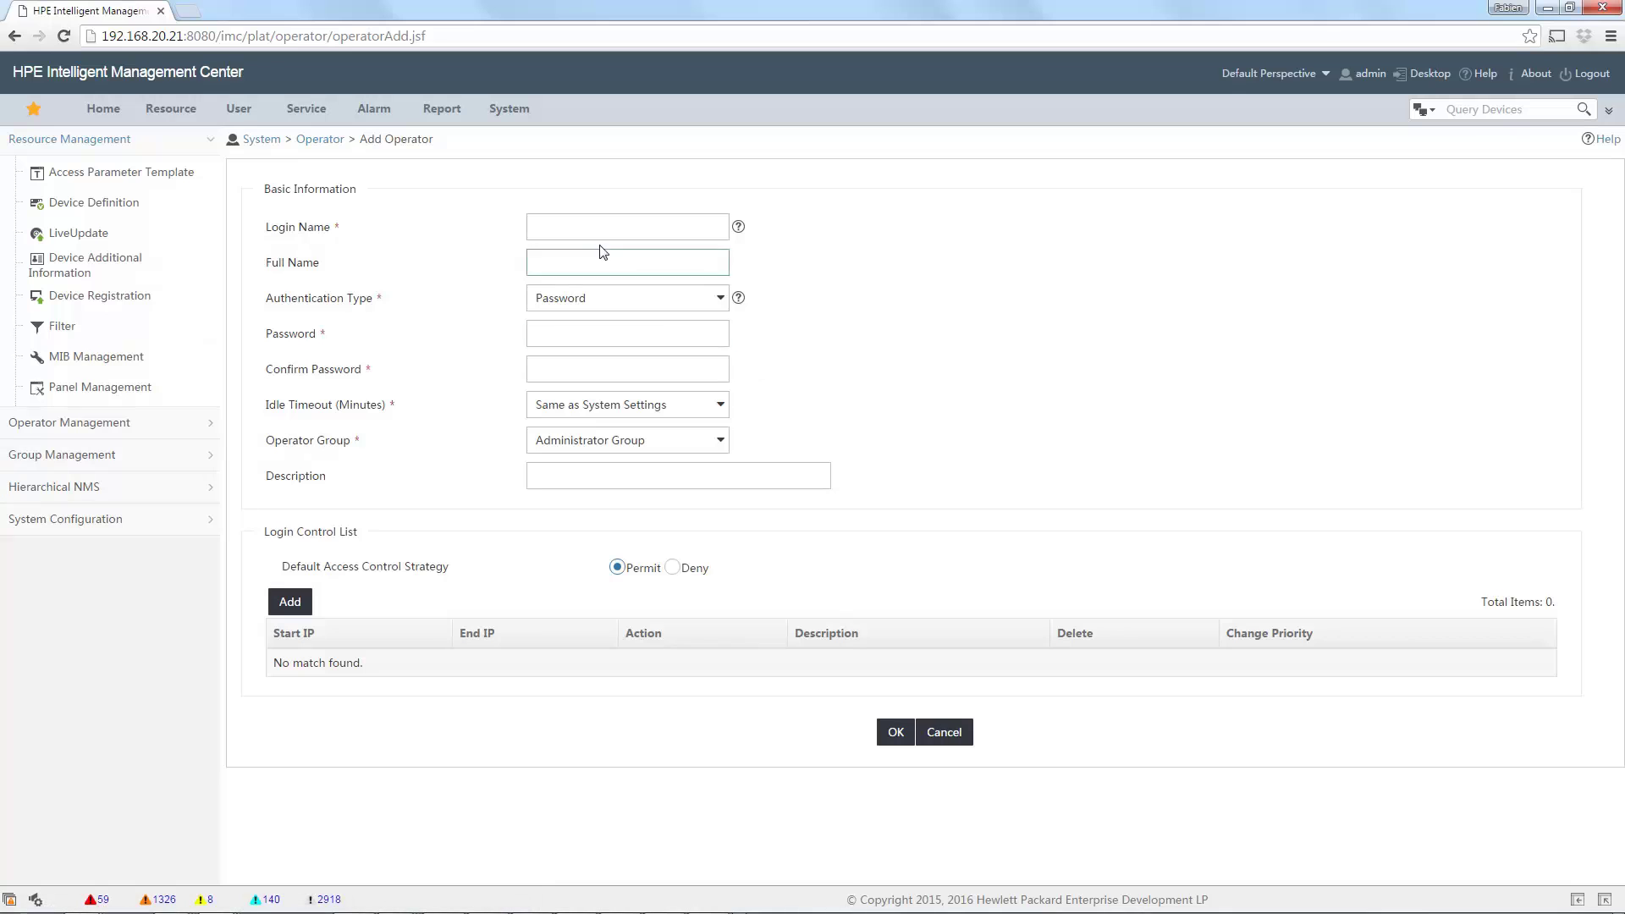
pyautogui.click(593, 230)
pyautogui.click(571, 261)
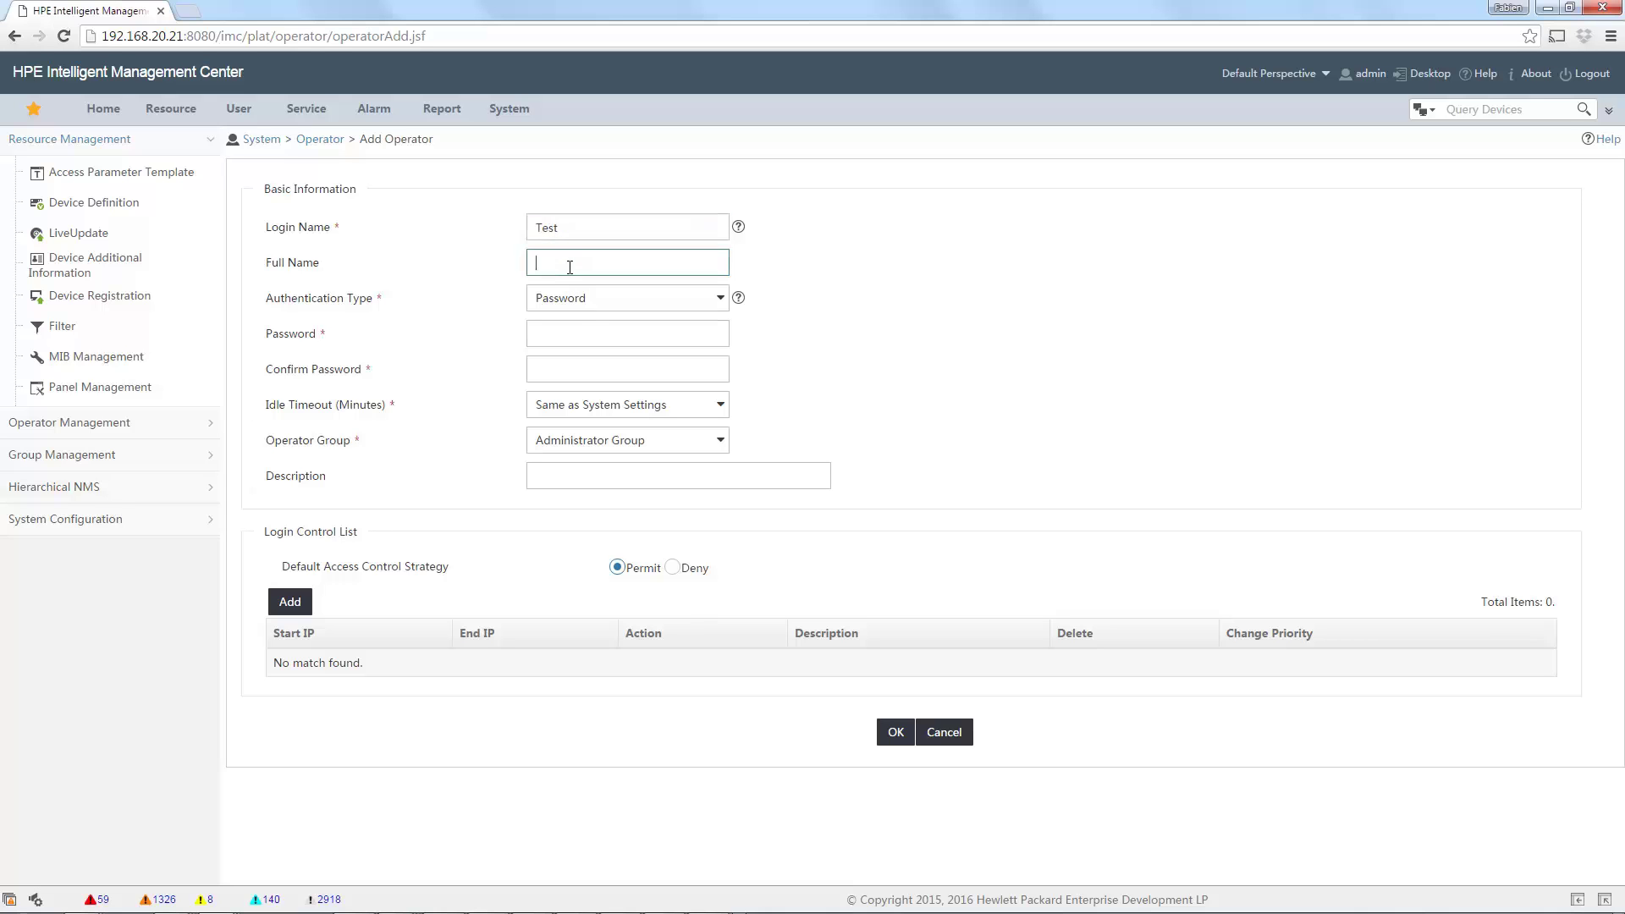
pyautogui.click(580, 328)
pyautogui.write('12')
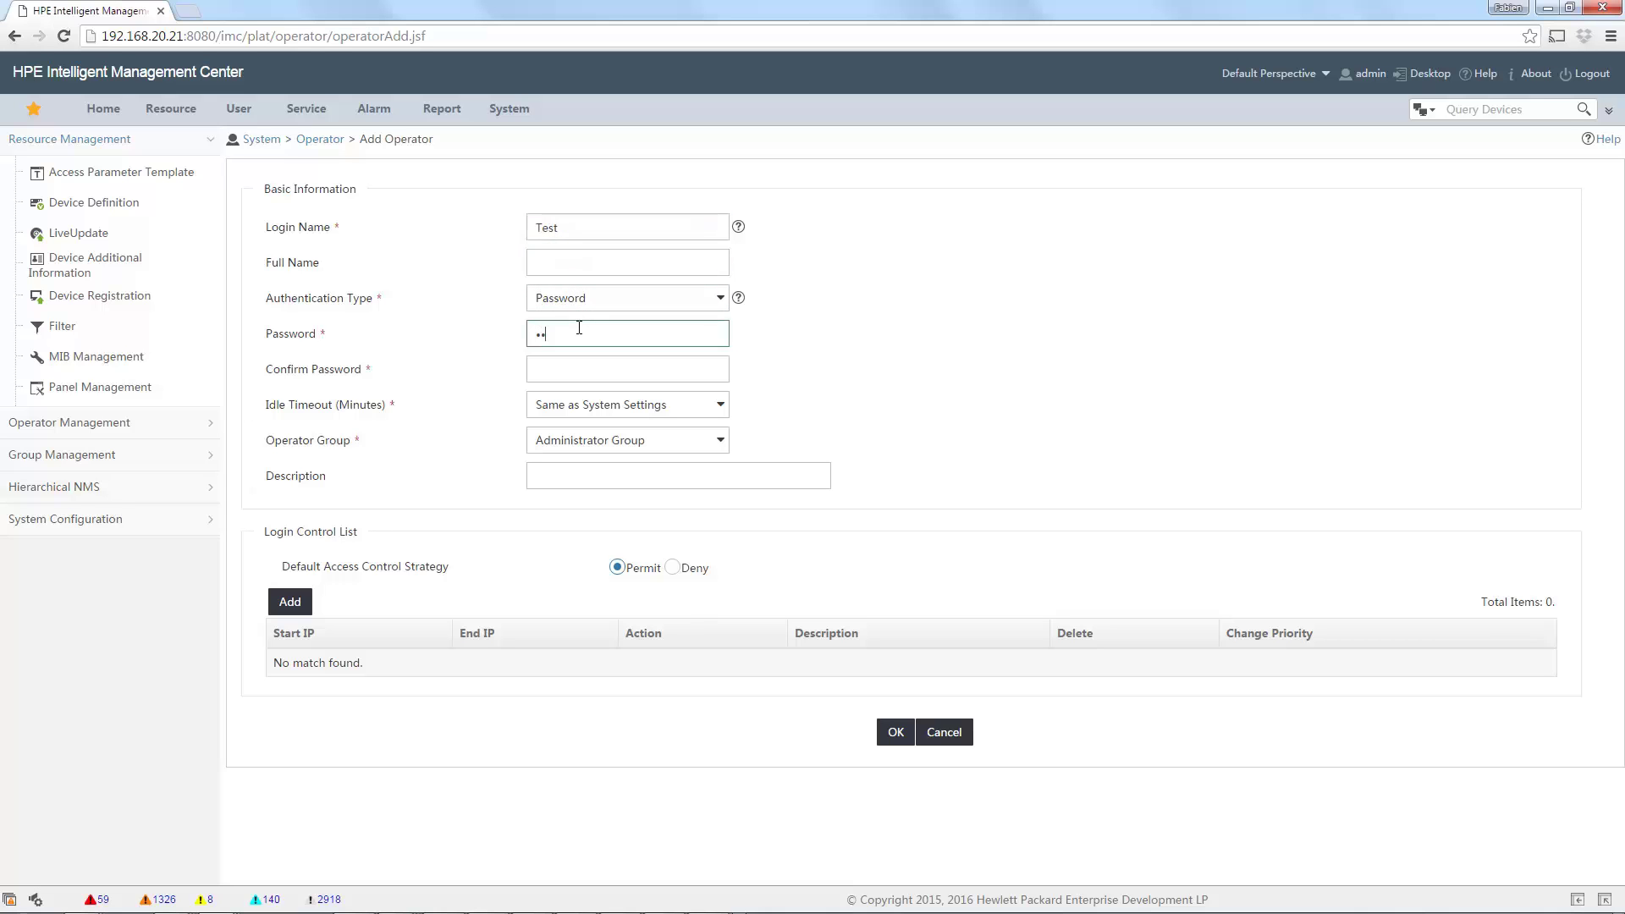
pyautogui.write('3')
pyautogui.press('Tab')
pyautogui.write('123')
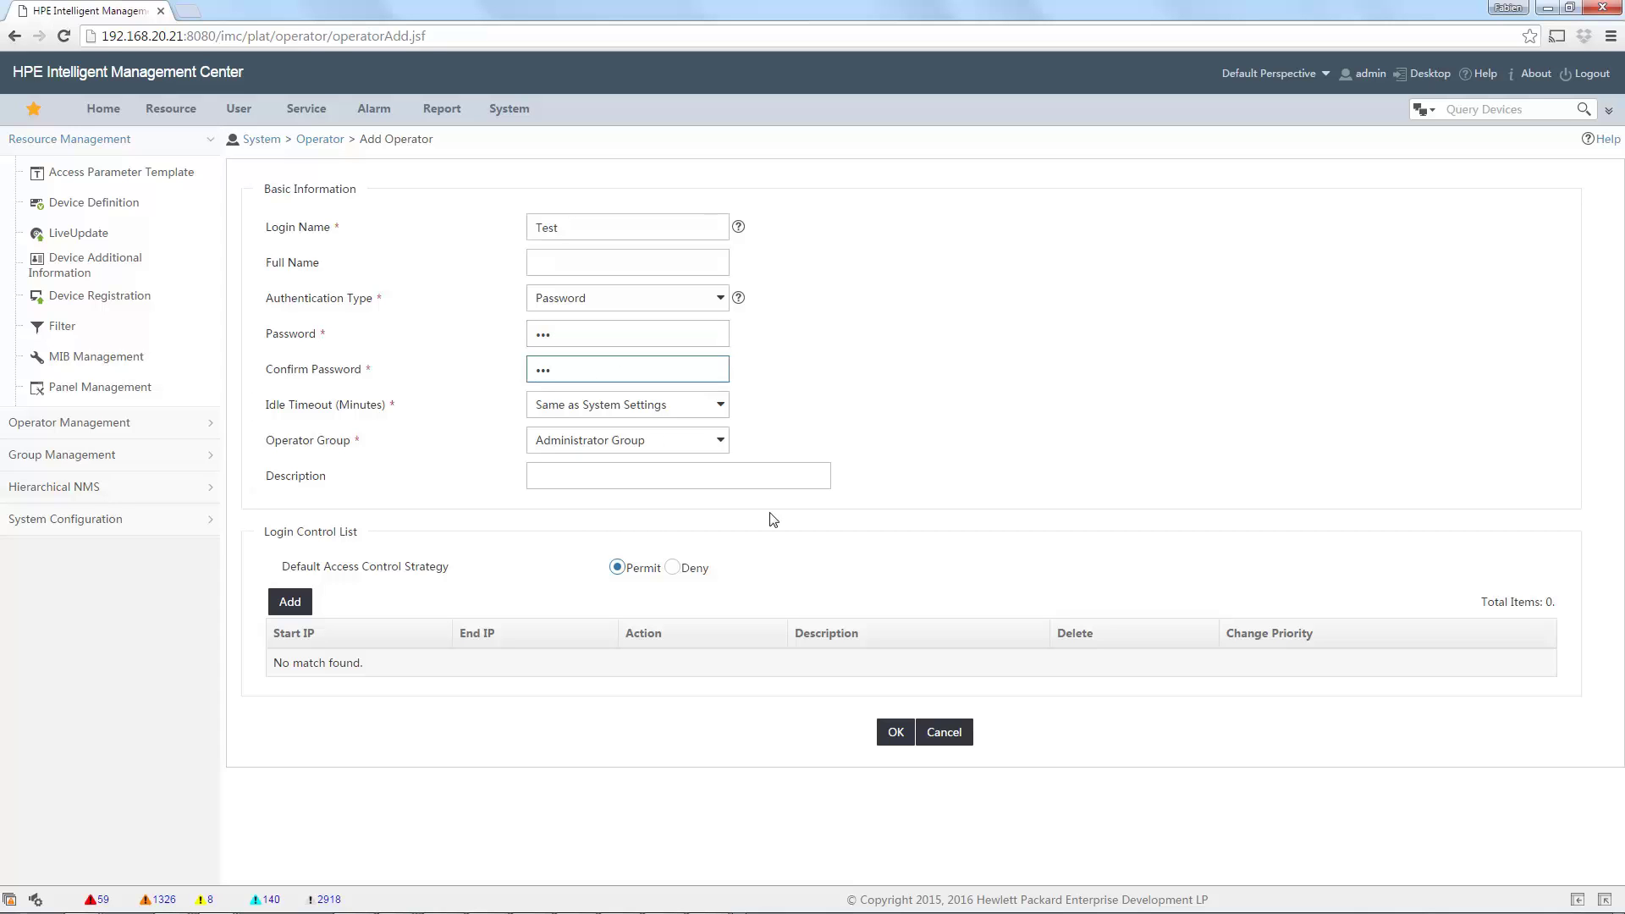
pyautogui.click(678, 442)
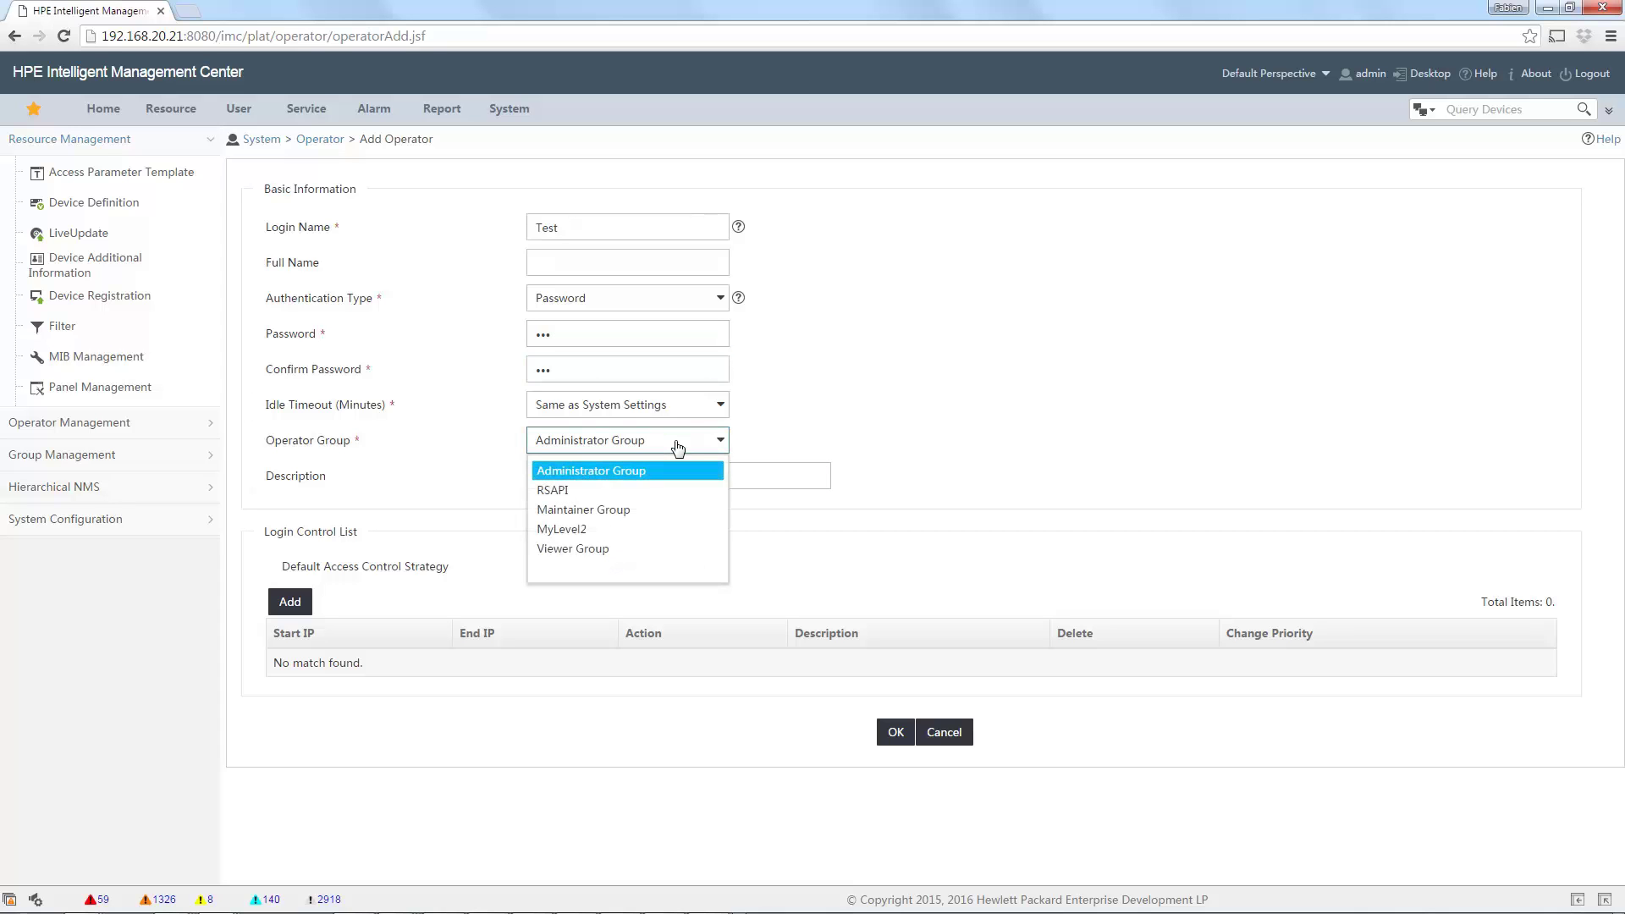
pyautogui.click(620, 530)
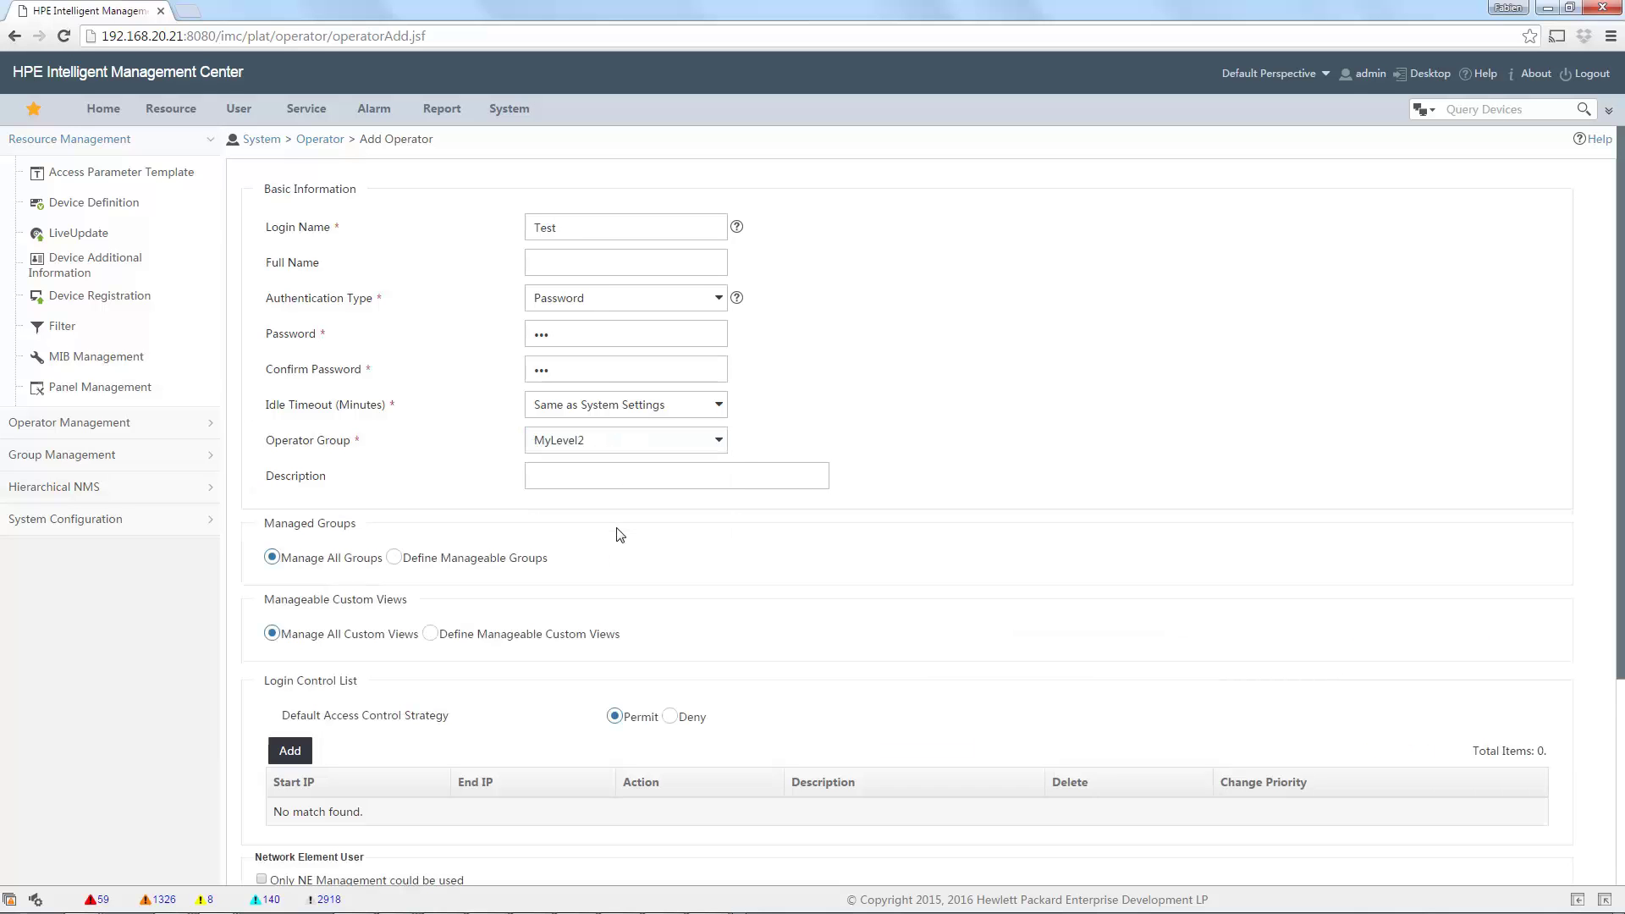
# Restrict the operator's manageable device groups to OnlyOne.
pyautogui.scroll(-2, 850, 590)
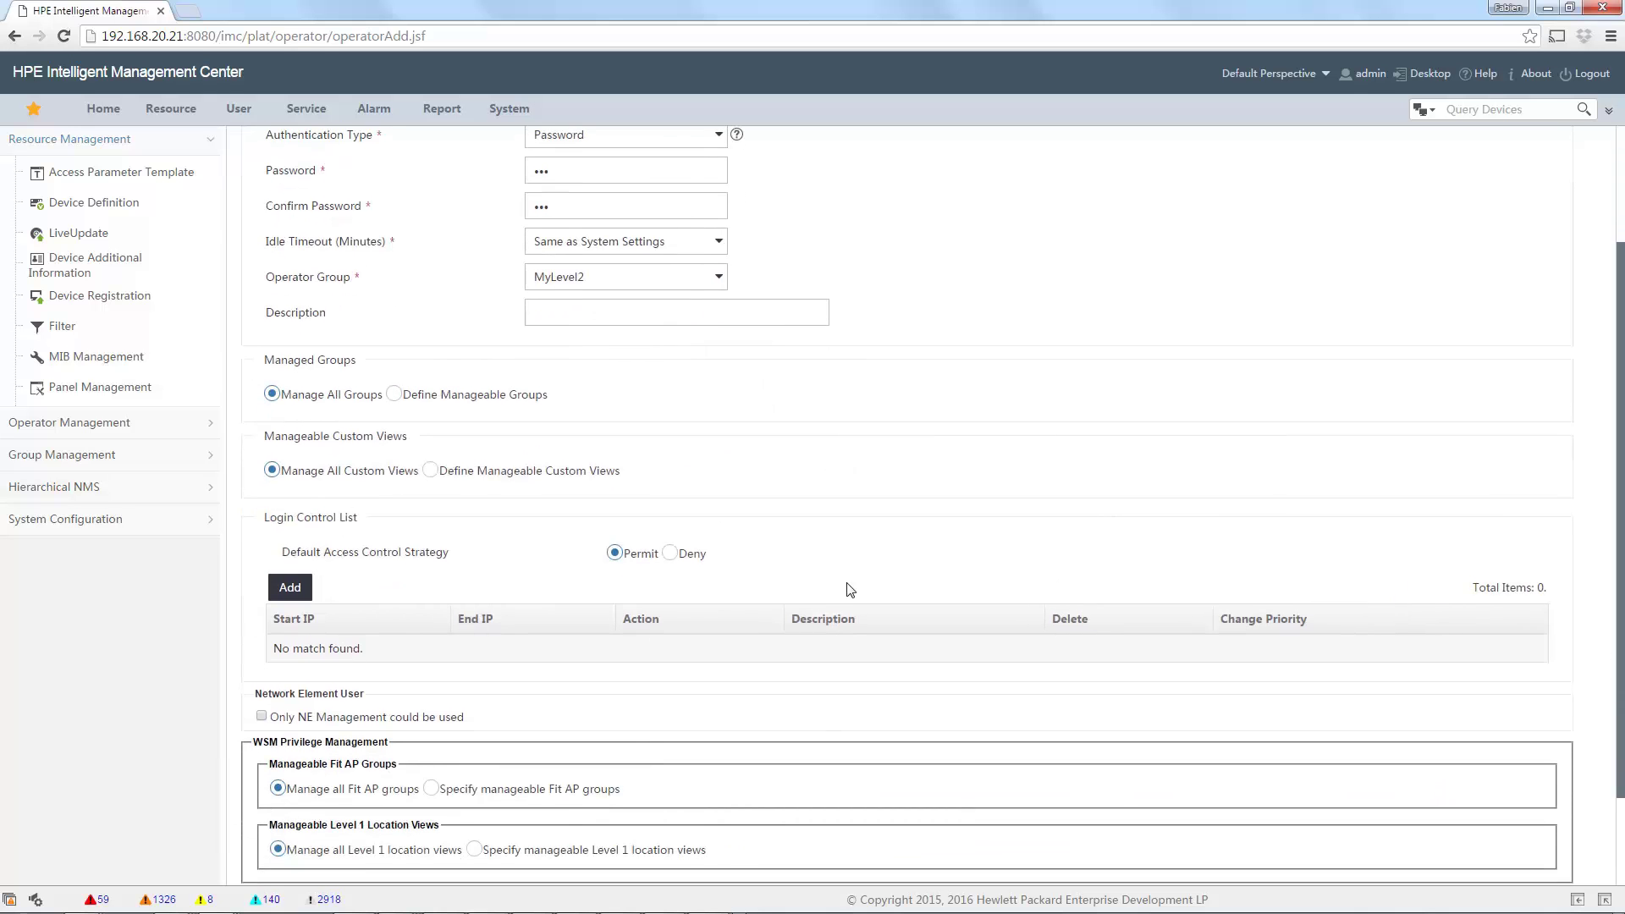
pyautogui.click(395, 396)
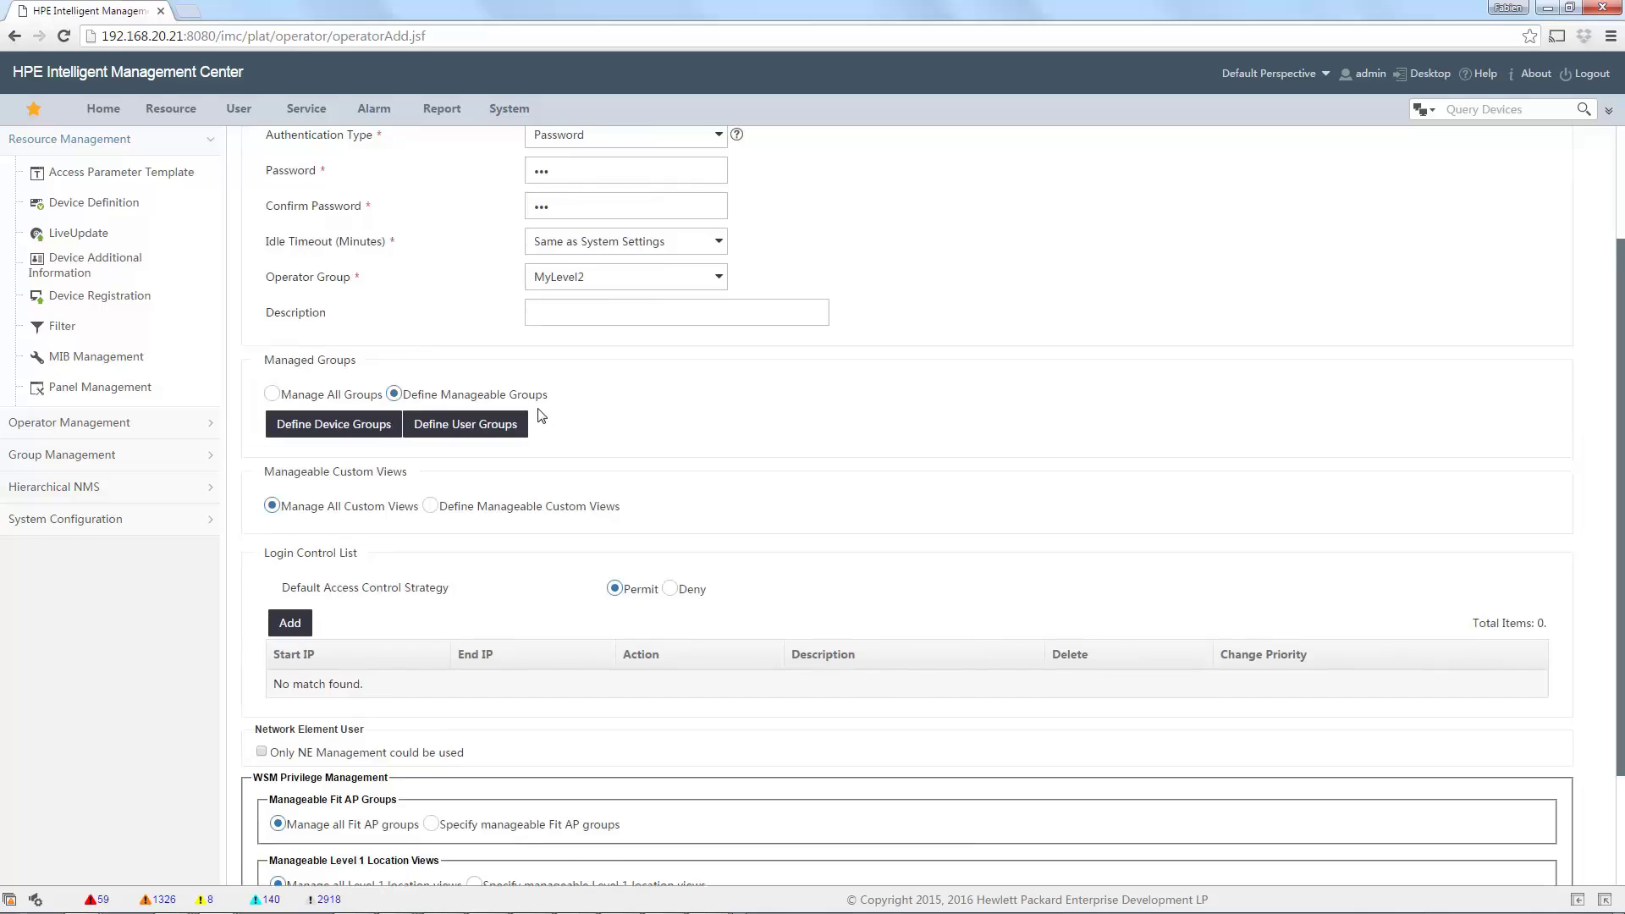
pyautogui.click(338, 428)
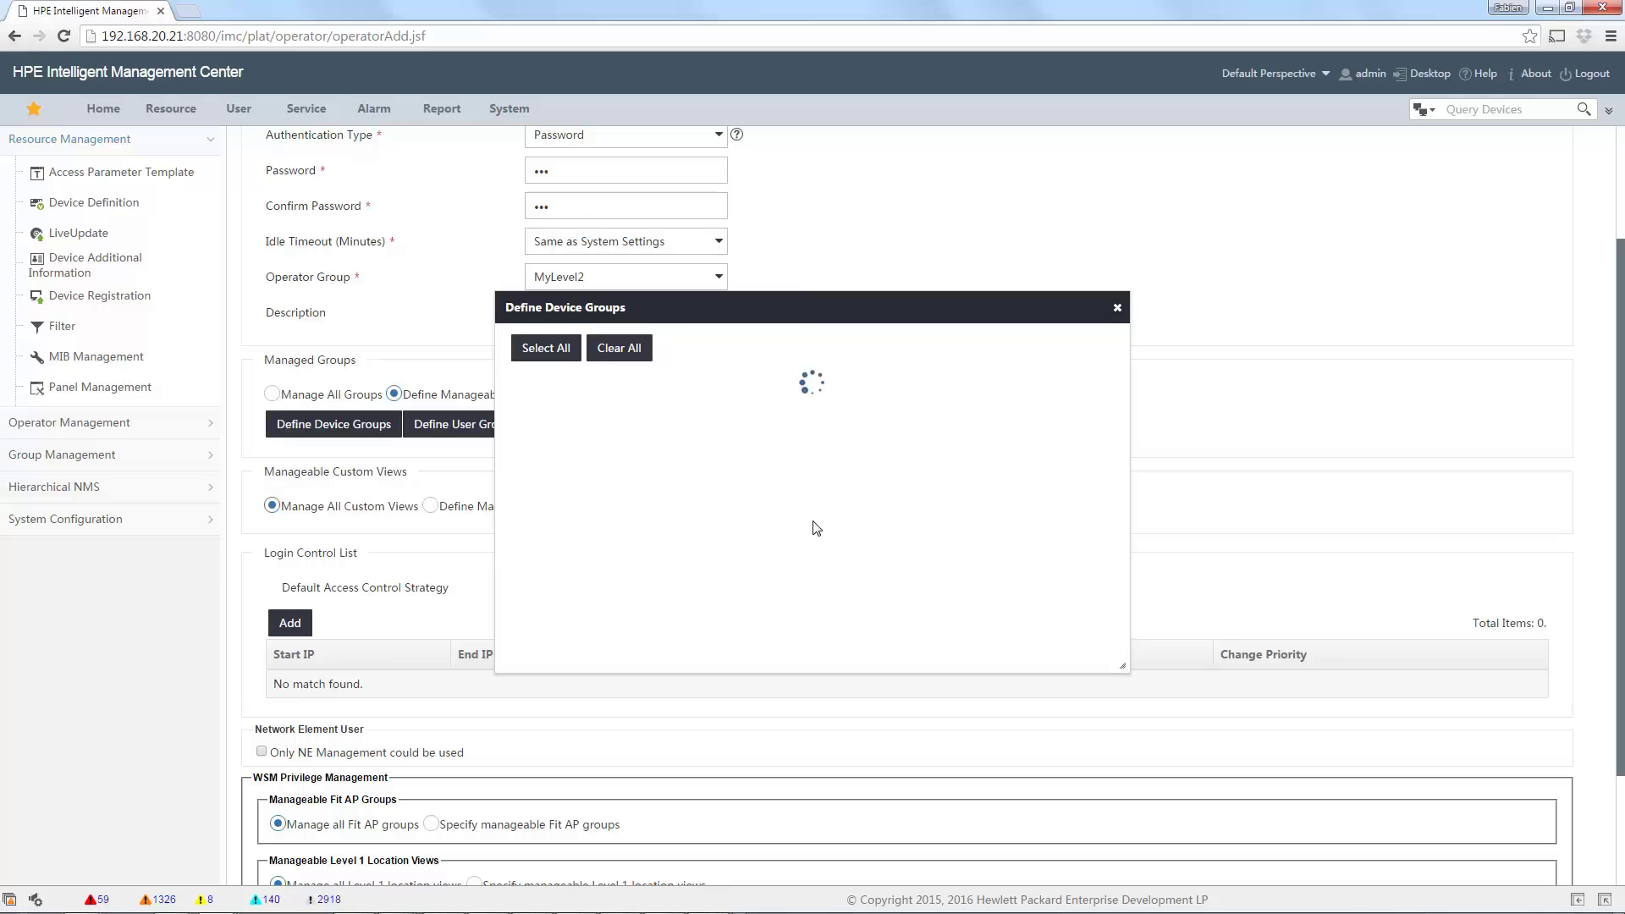
pyautogui.click(533, 414)
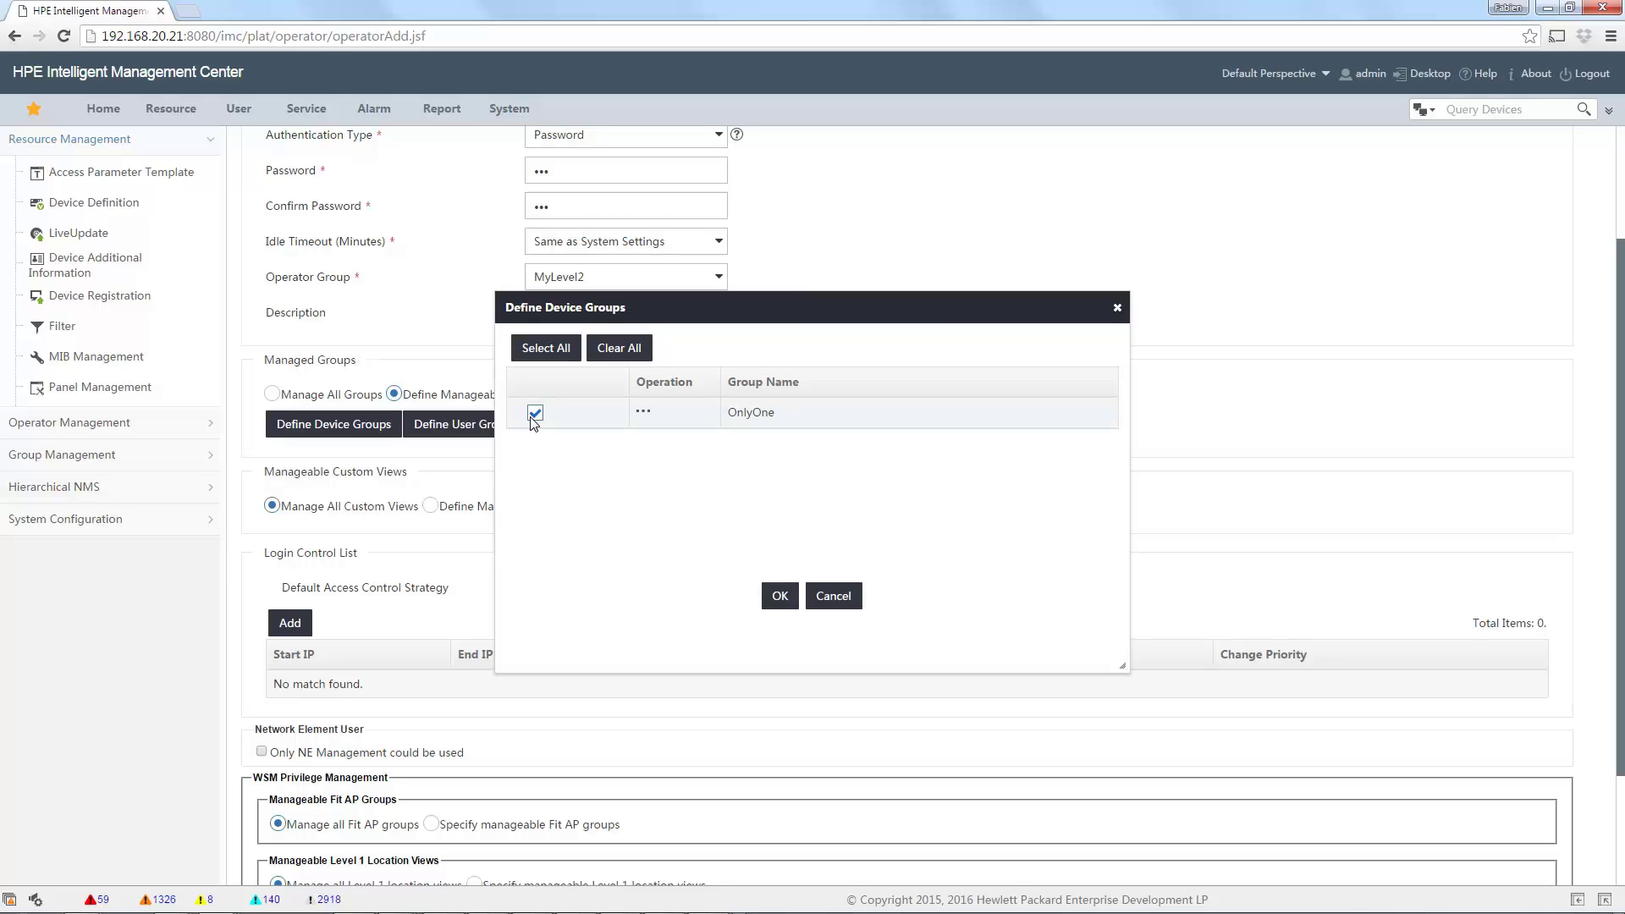
pyautogui.click(784, 598)
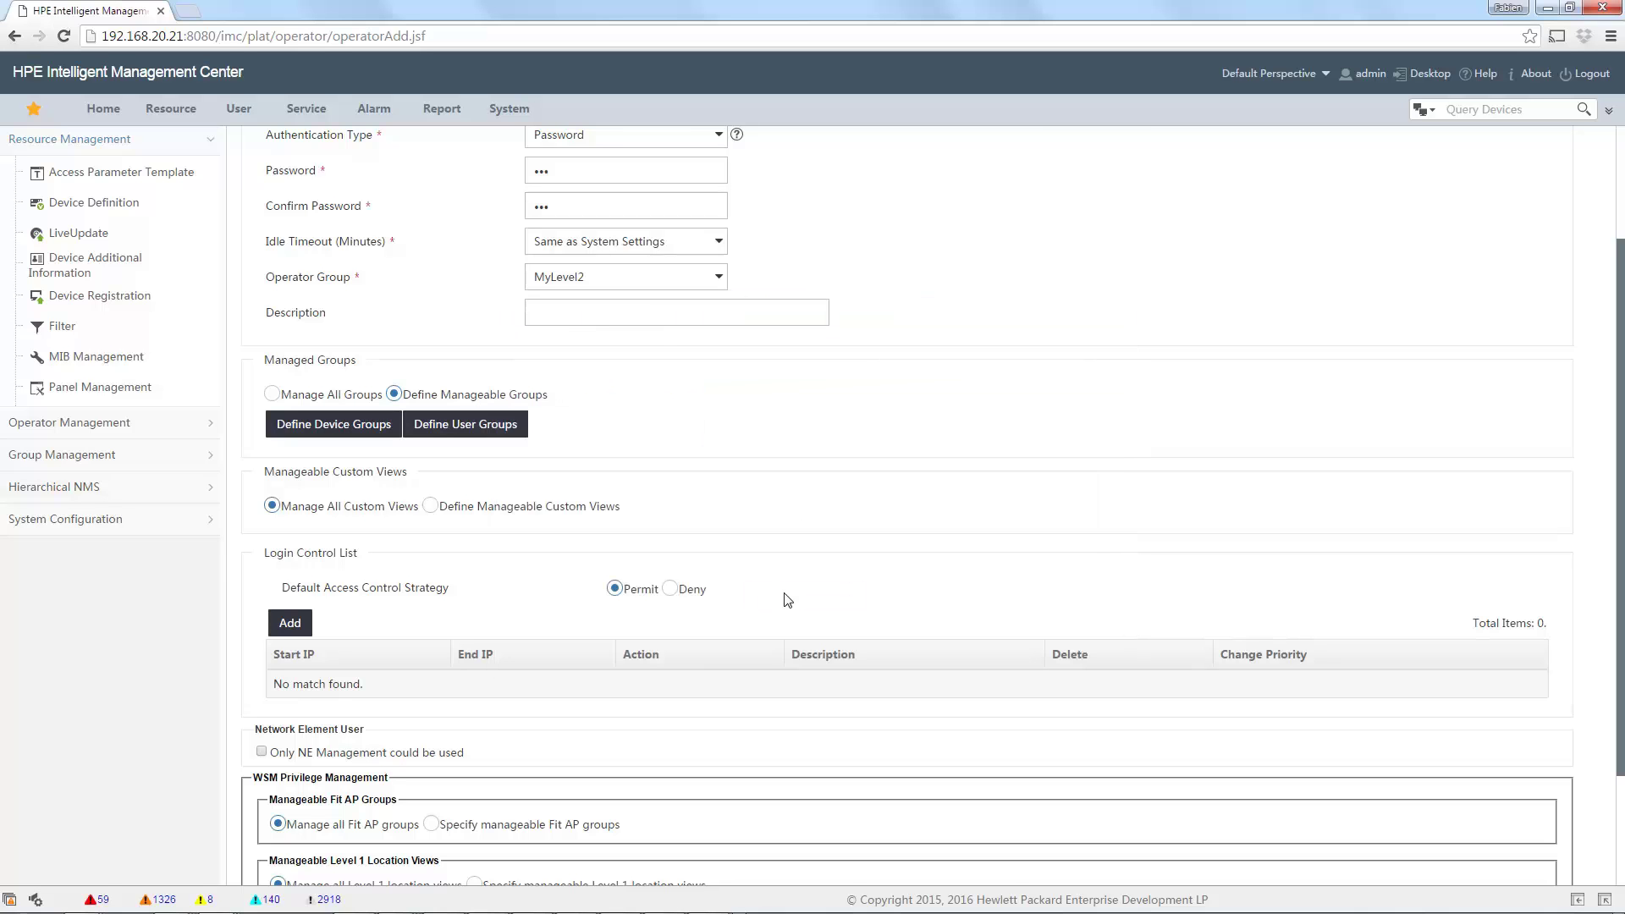
# Define the operator's manageable custom views as Fabe Home only.
pyautogui.click(440, 508)
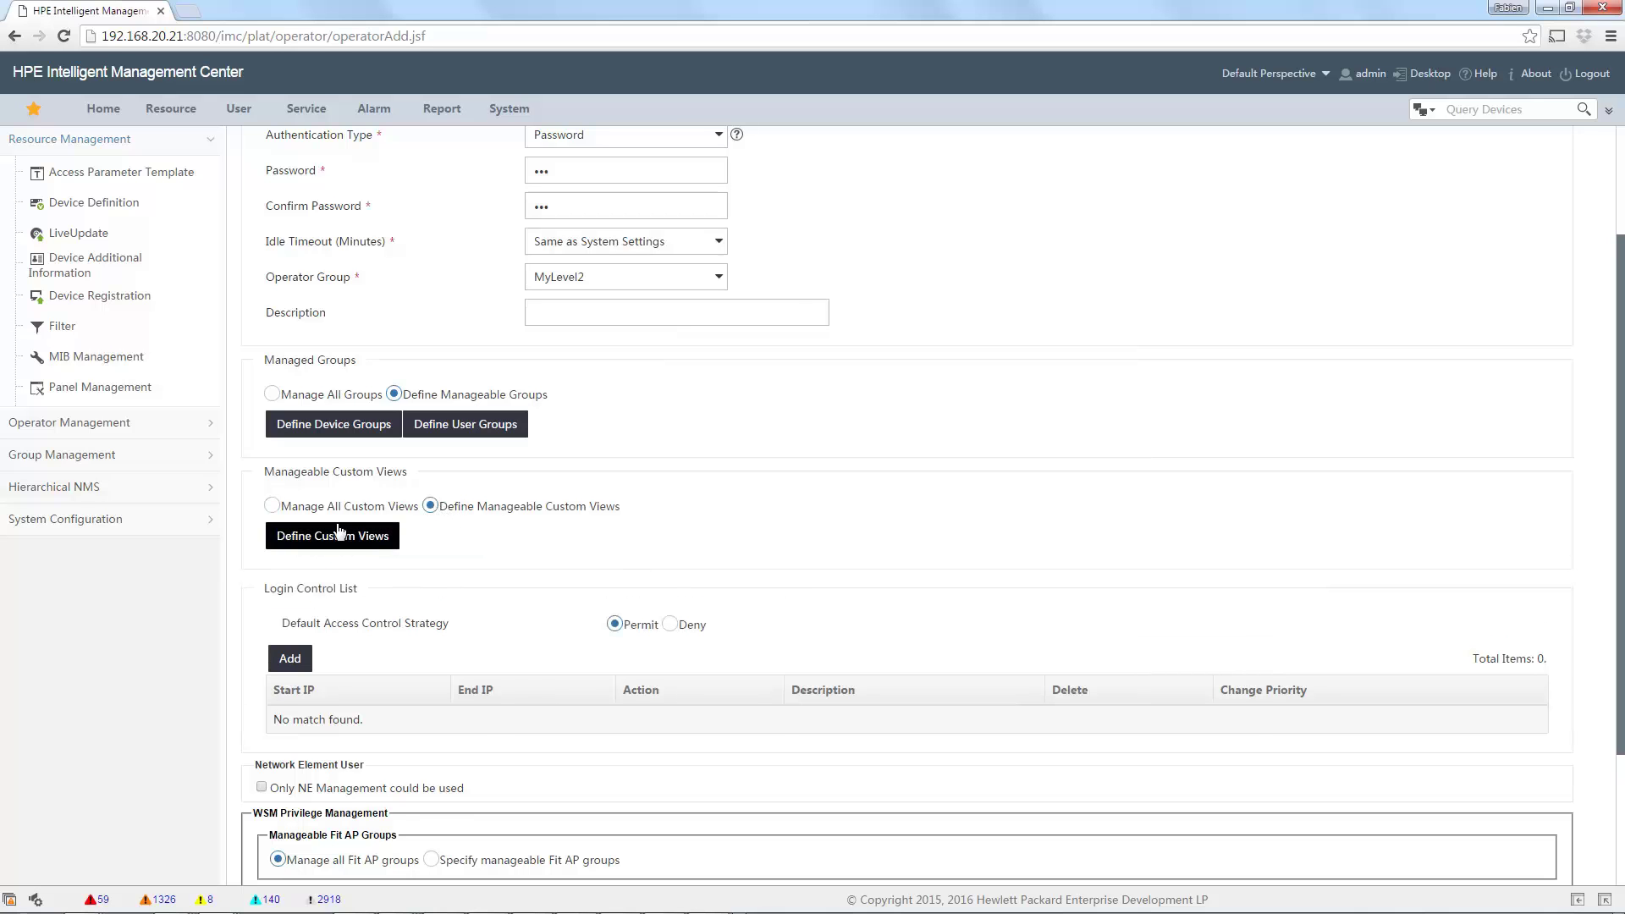
pyautogui.click(335, 542)
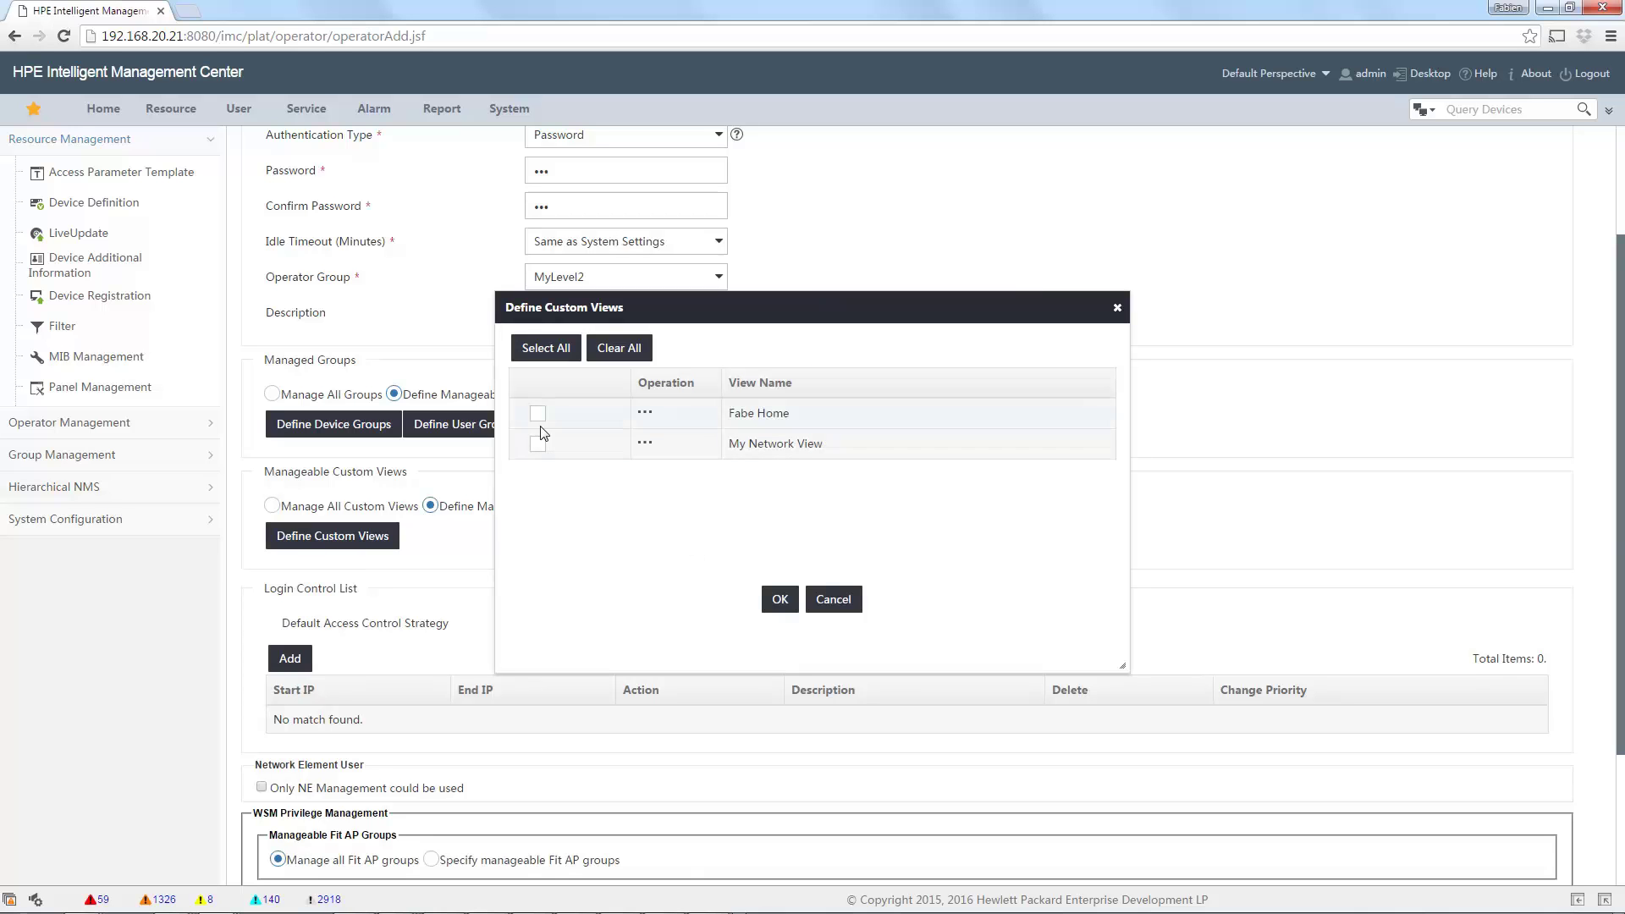
pyautogui.click(538, 415)
pyautogui.click(780, 599)
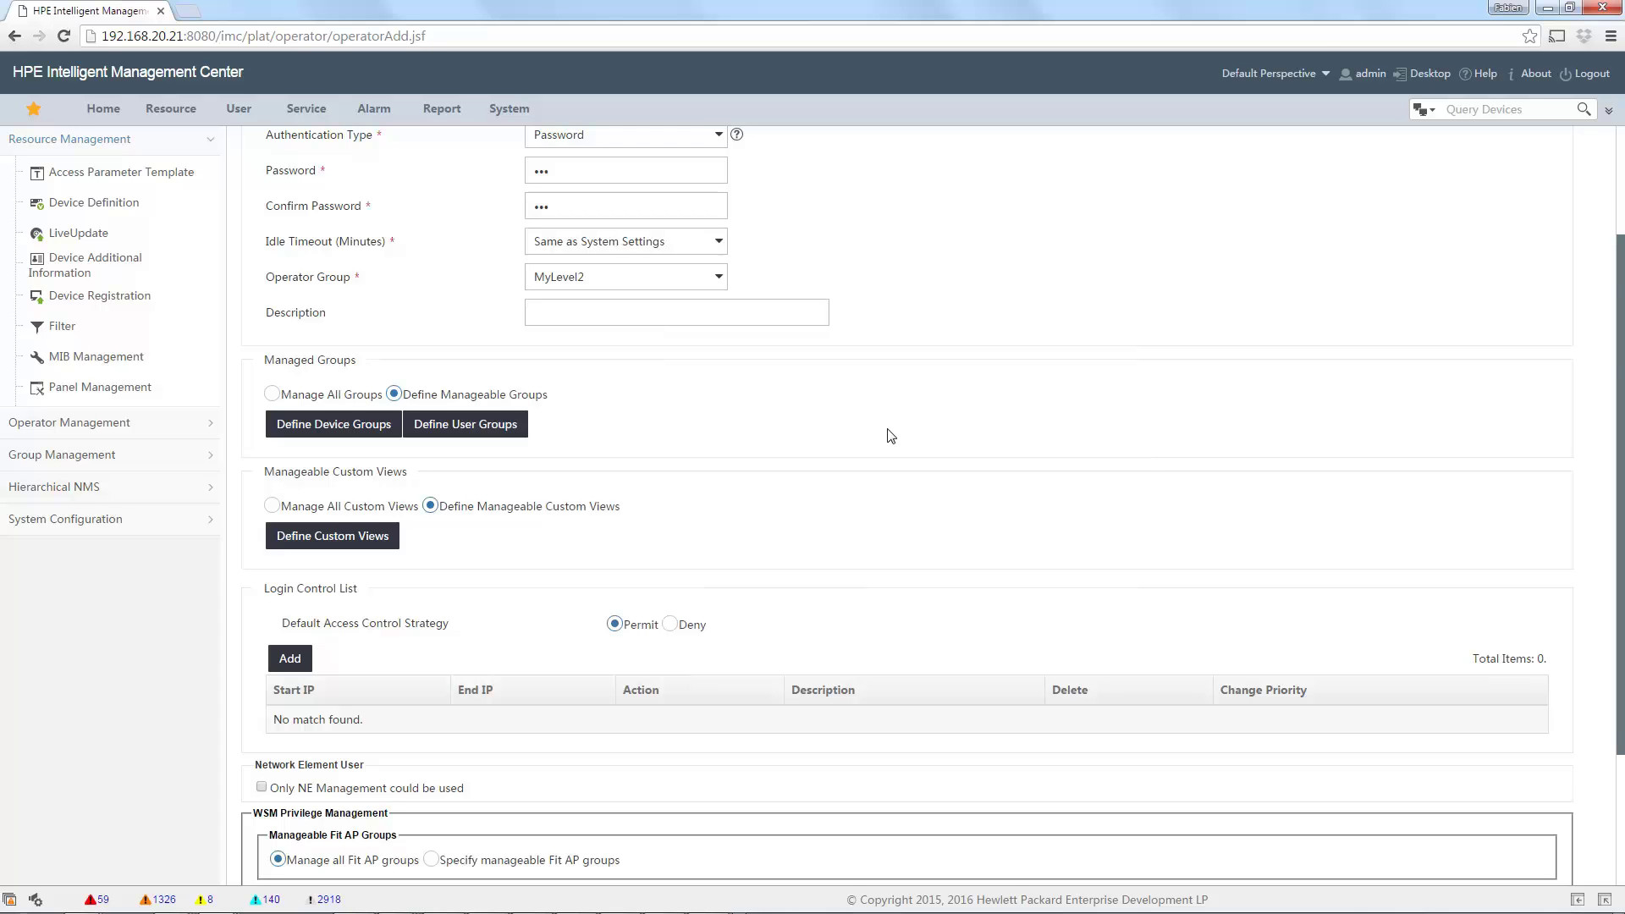
pyautogui.scroll(-2, 891, 436)
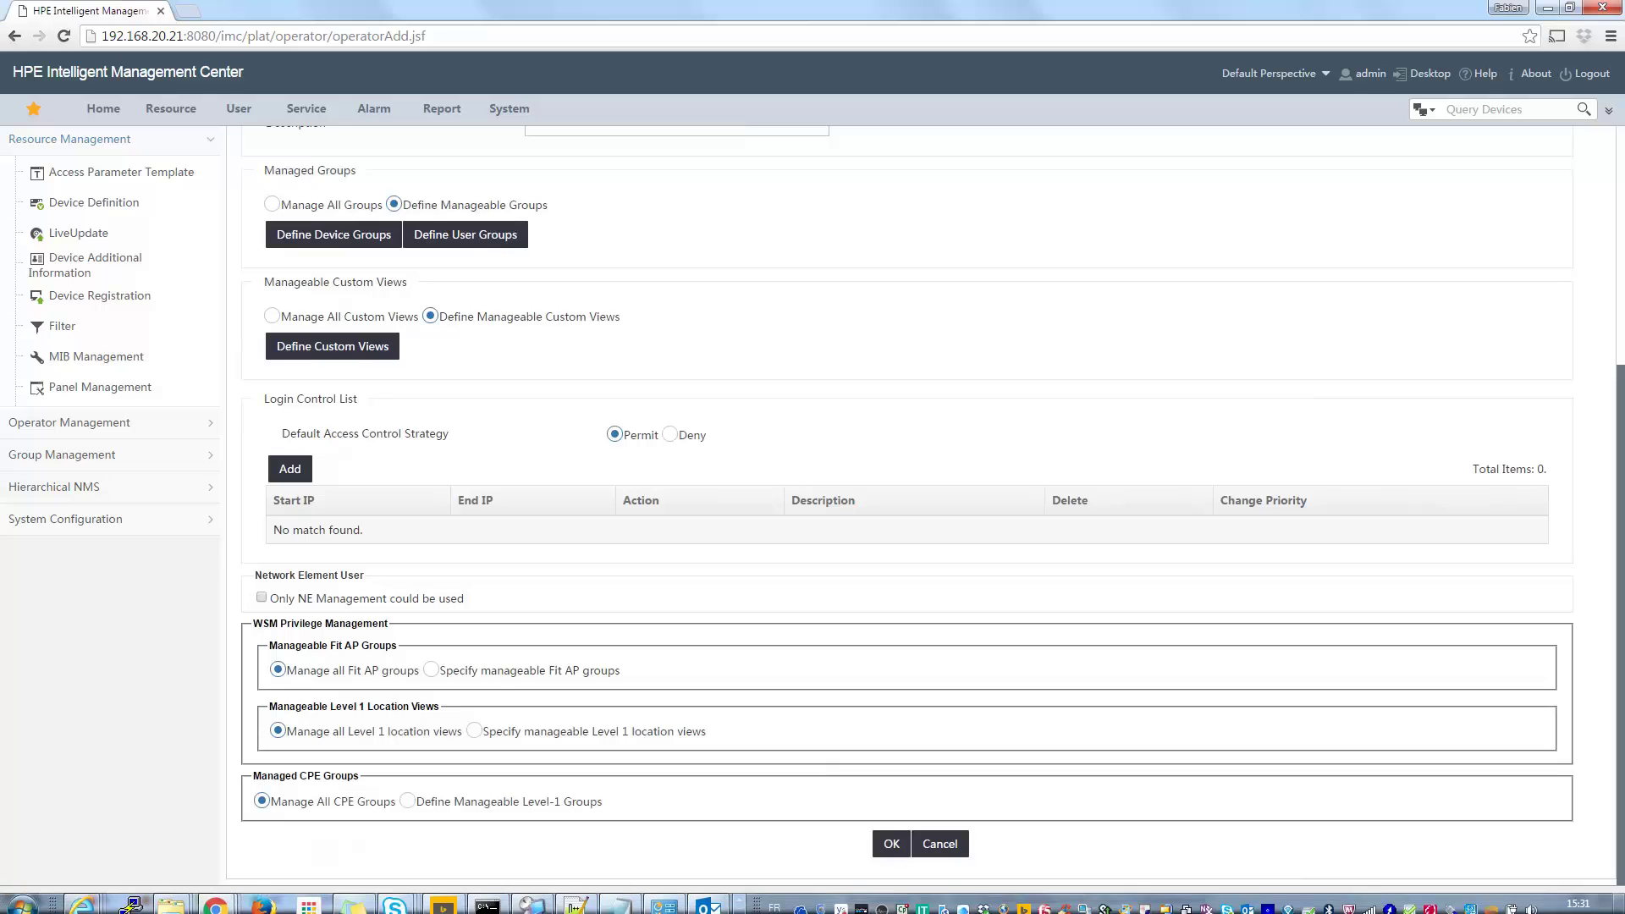
# Save the test operator and go to the Resource overview page.
pyautogui.click(890, 854)
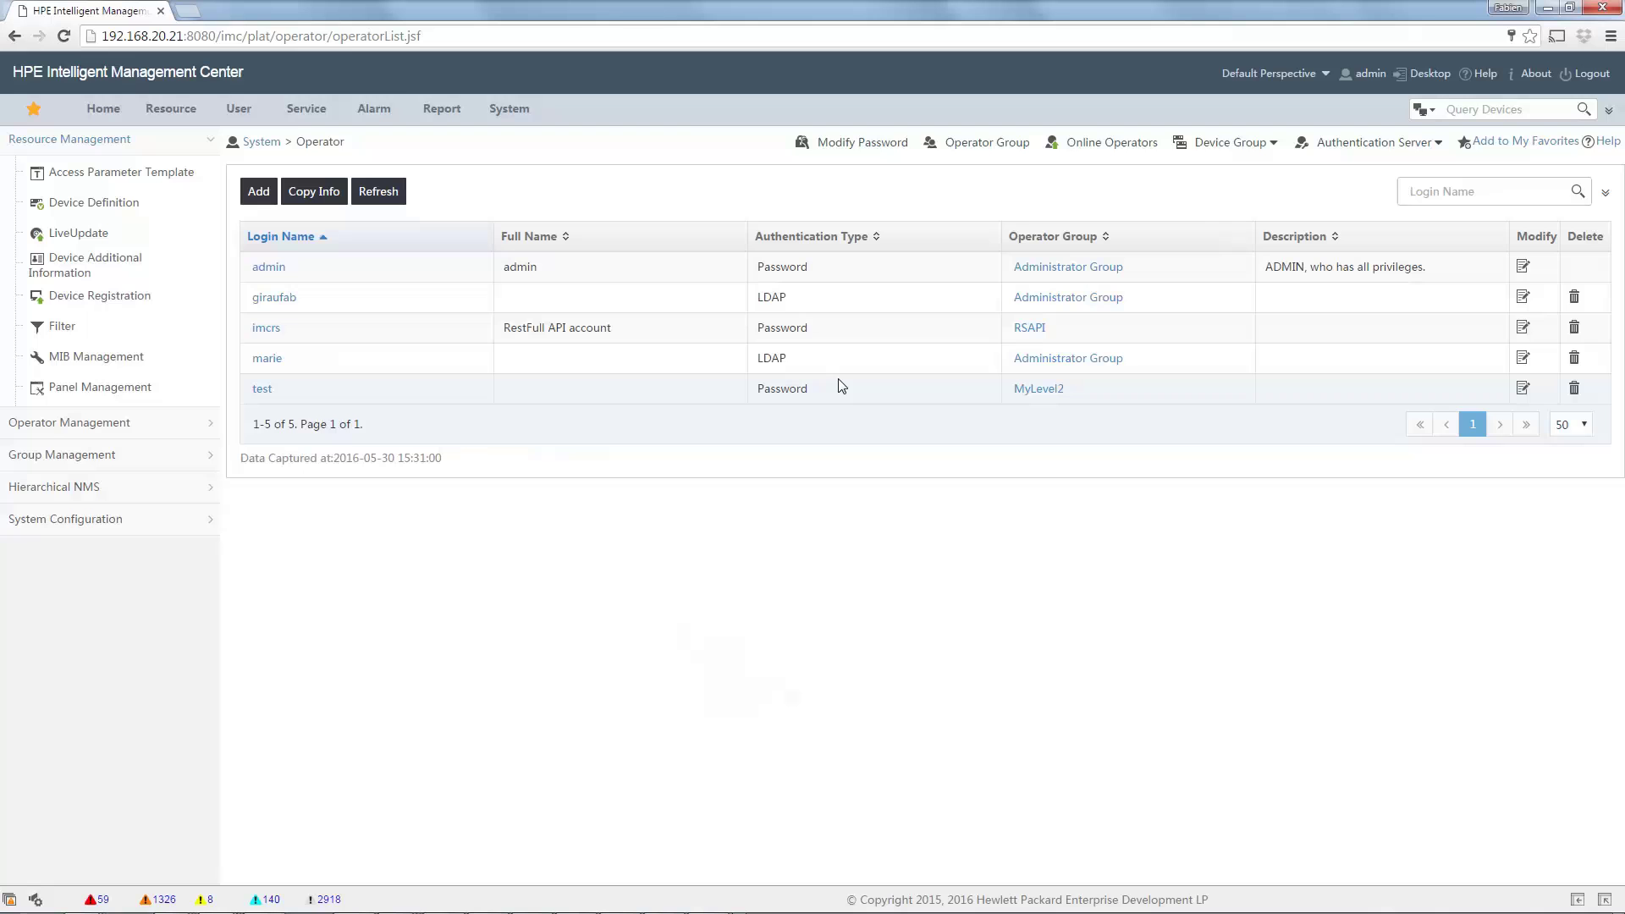
pyautogui.click(159, 116)
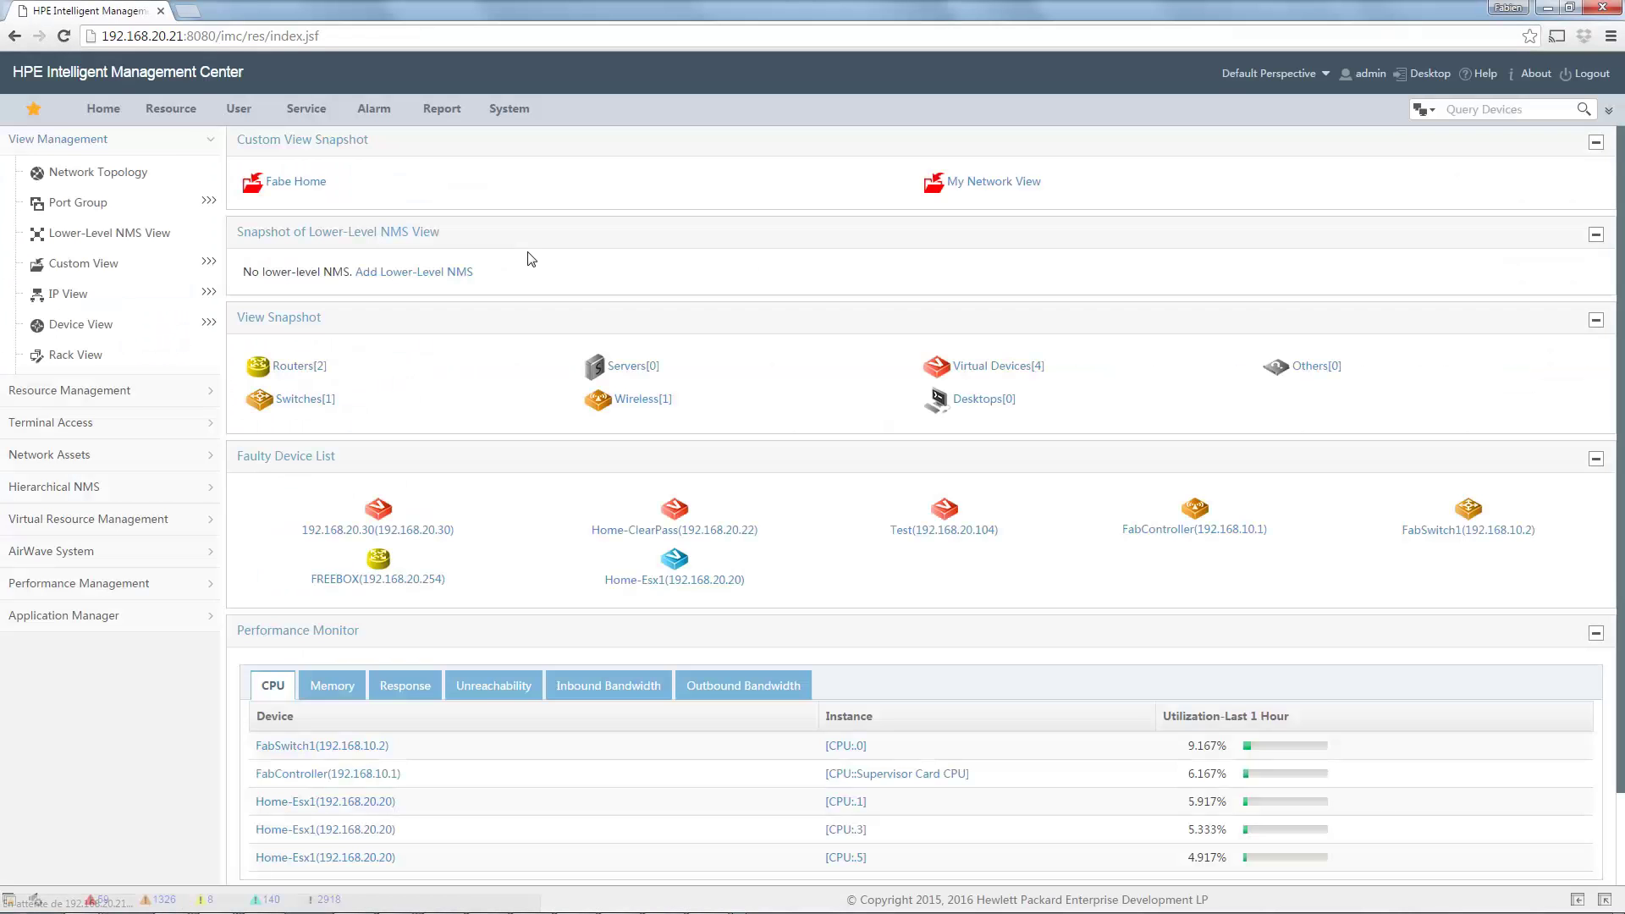
# Review the Fabe Home custom view's five devices, then open Network Topology.
pyautogui.moveTo(174, 118)
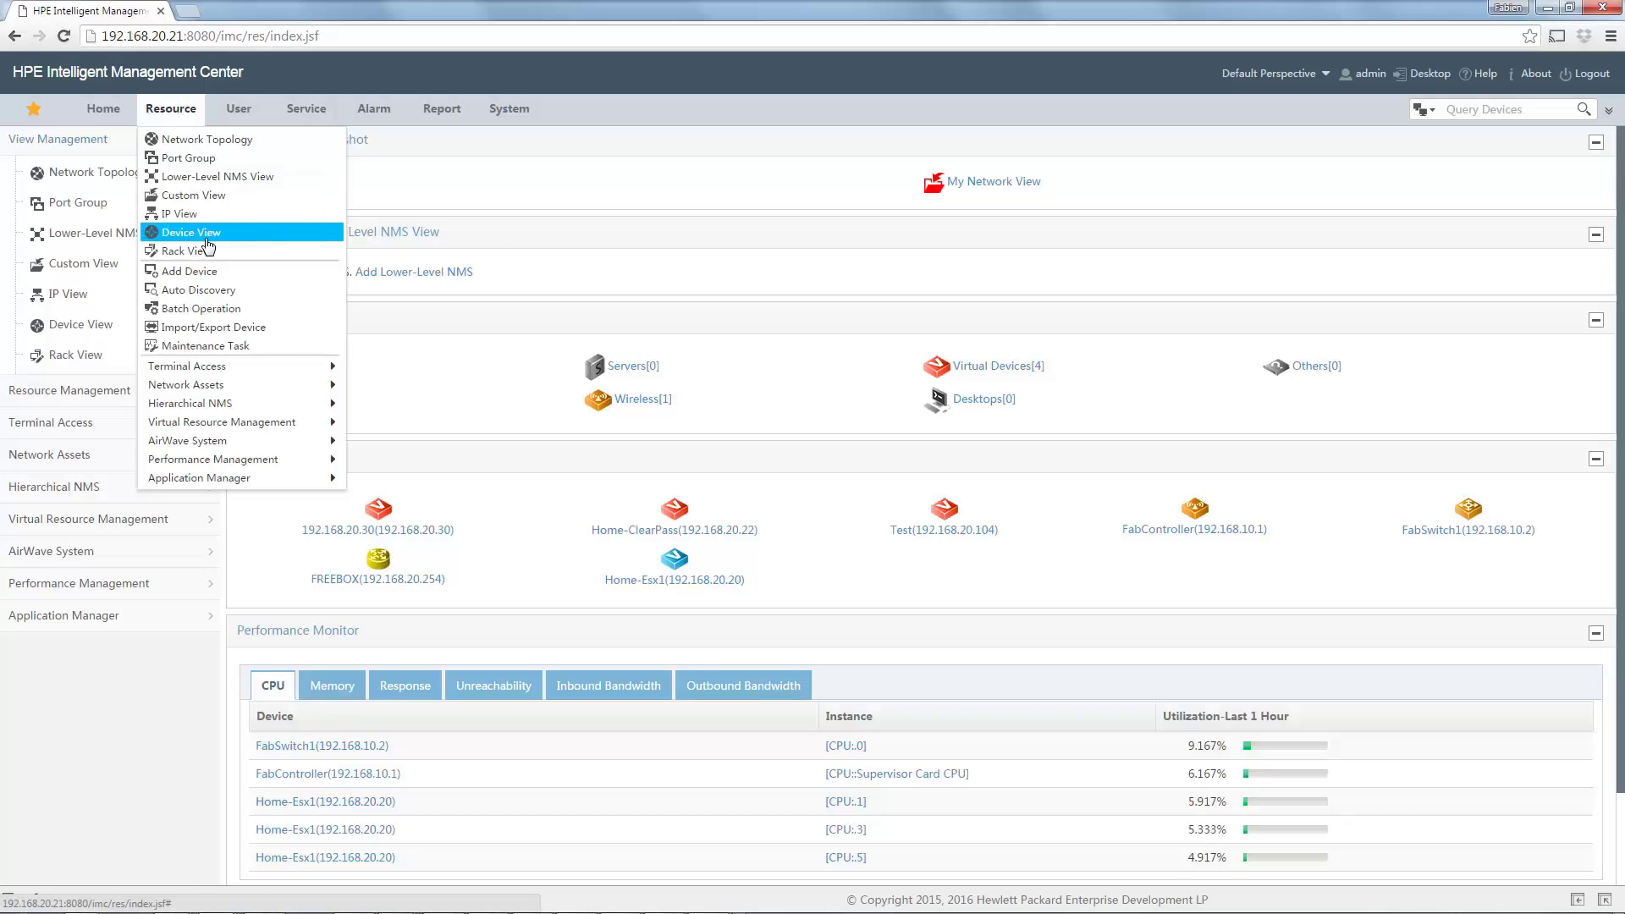
pyautogui.click(193, 195)
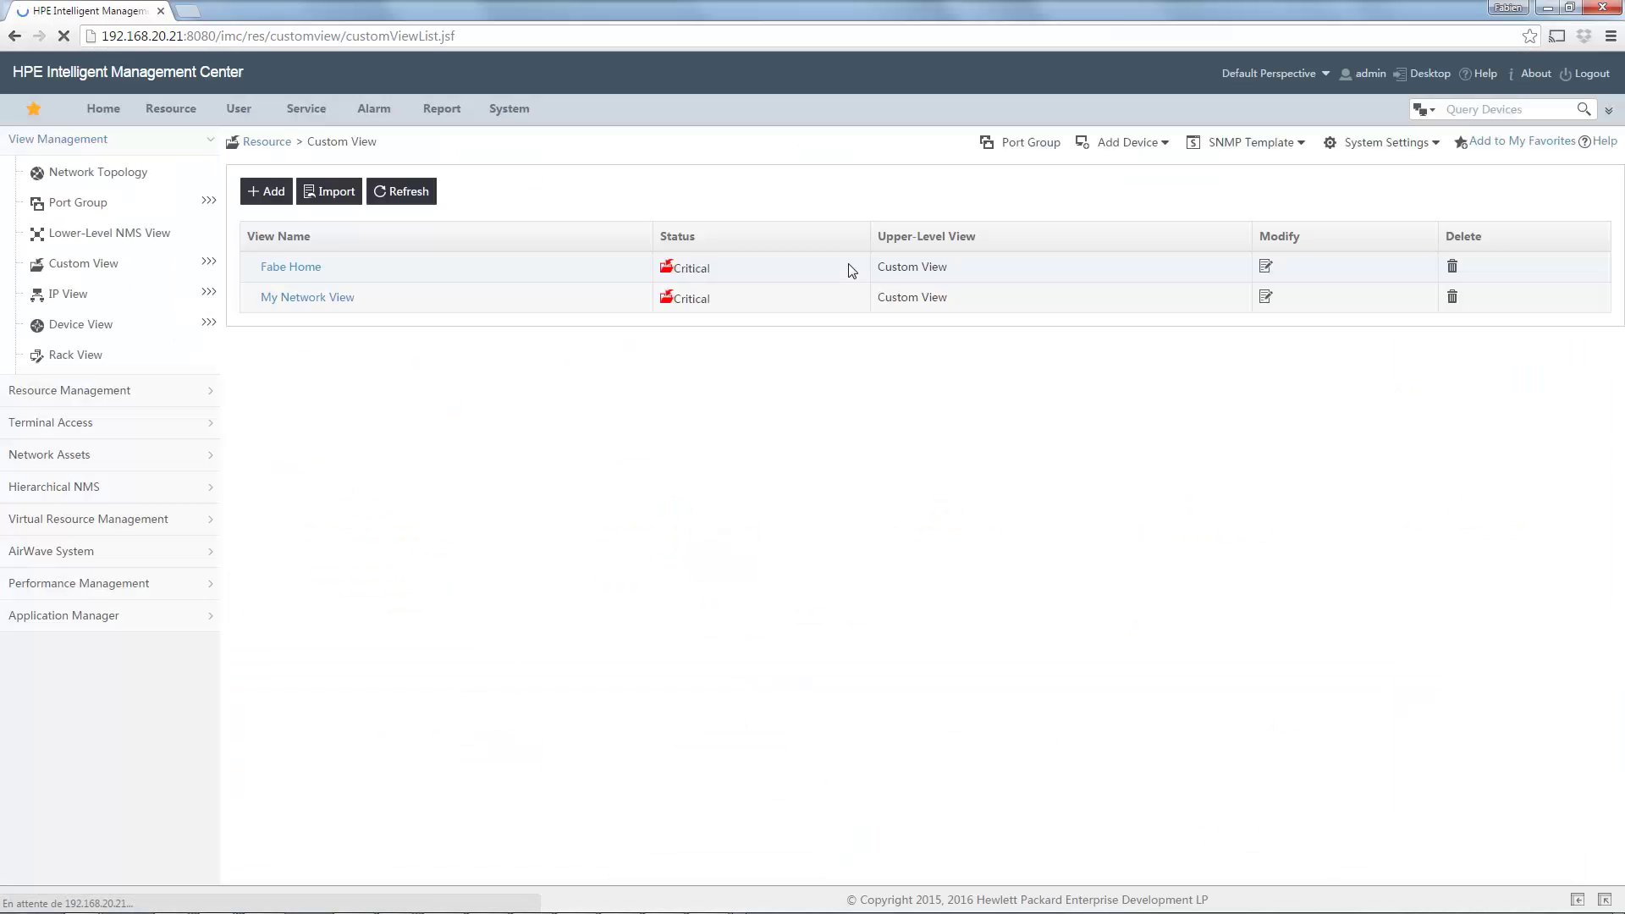
pyautogui.click(288, 268)
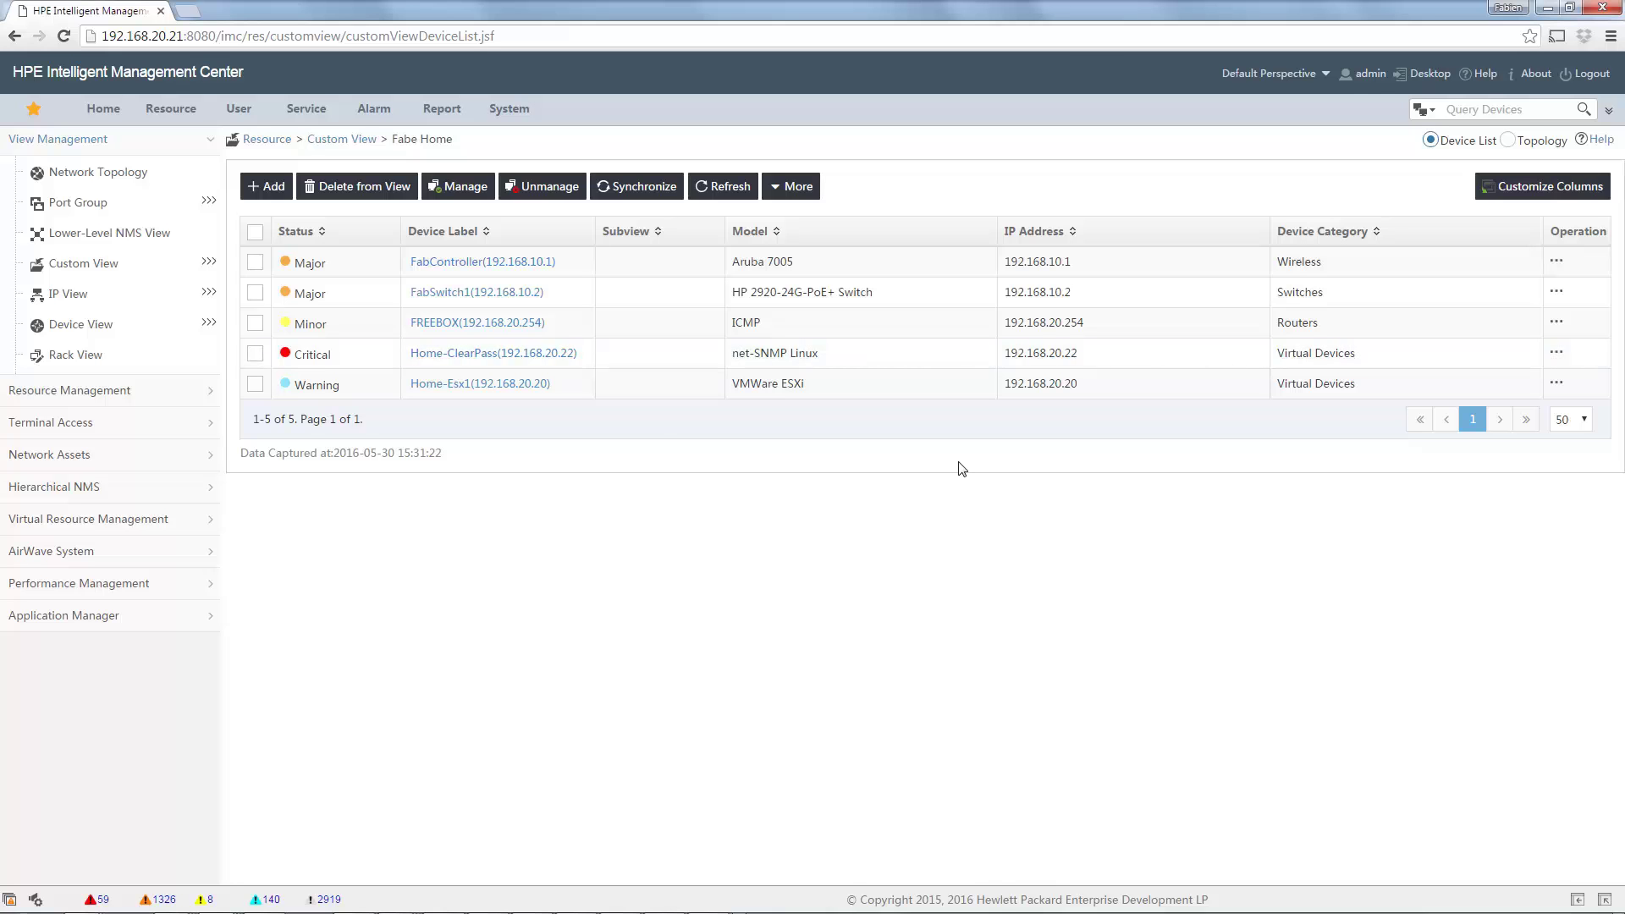
pyautogui.click(174, 115)
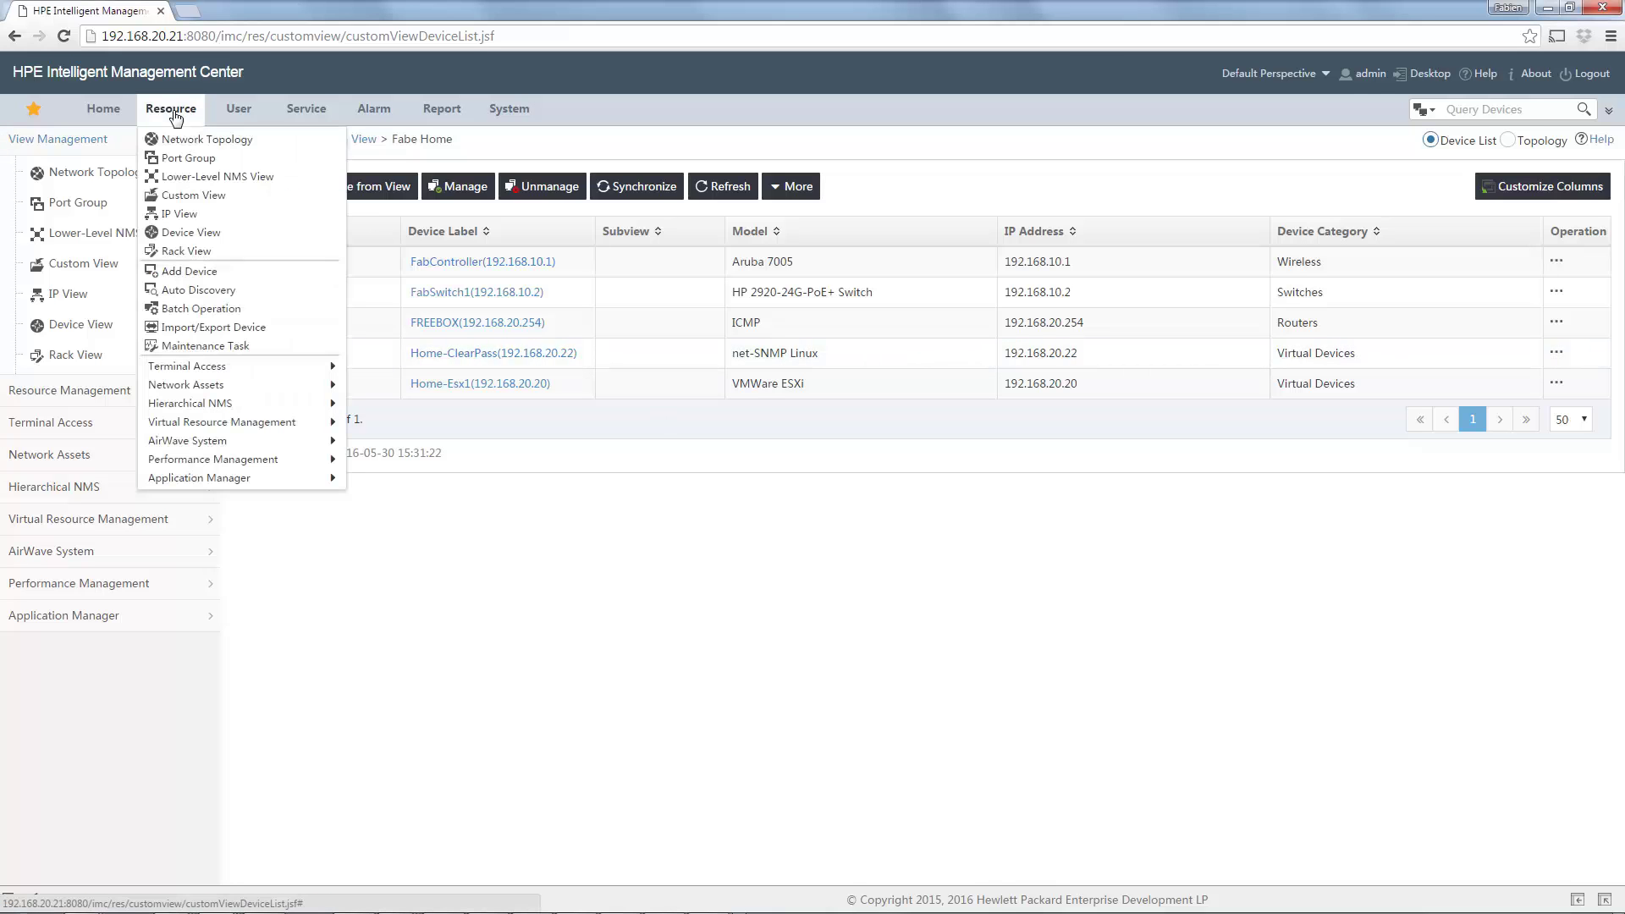
pyautogui.click(190, 139)
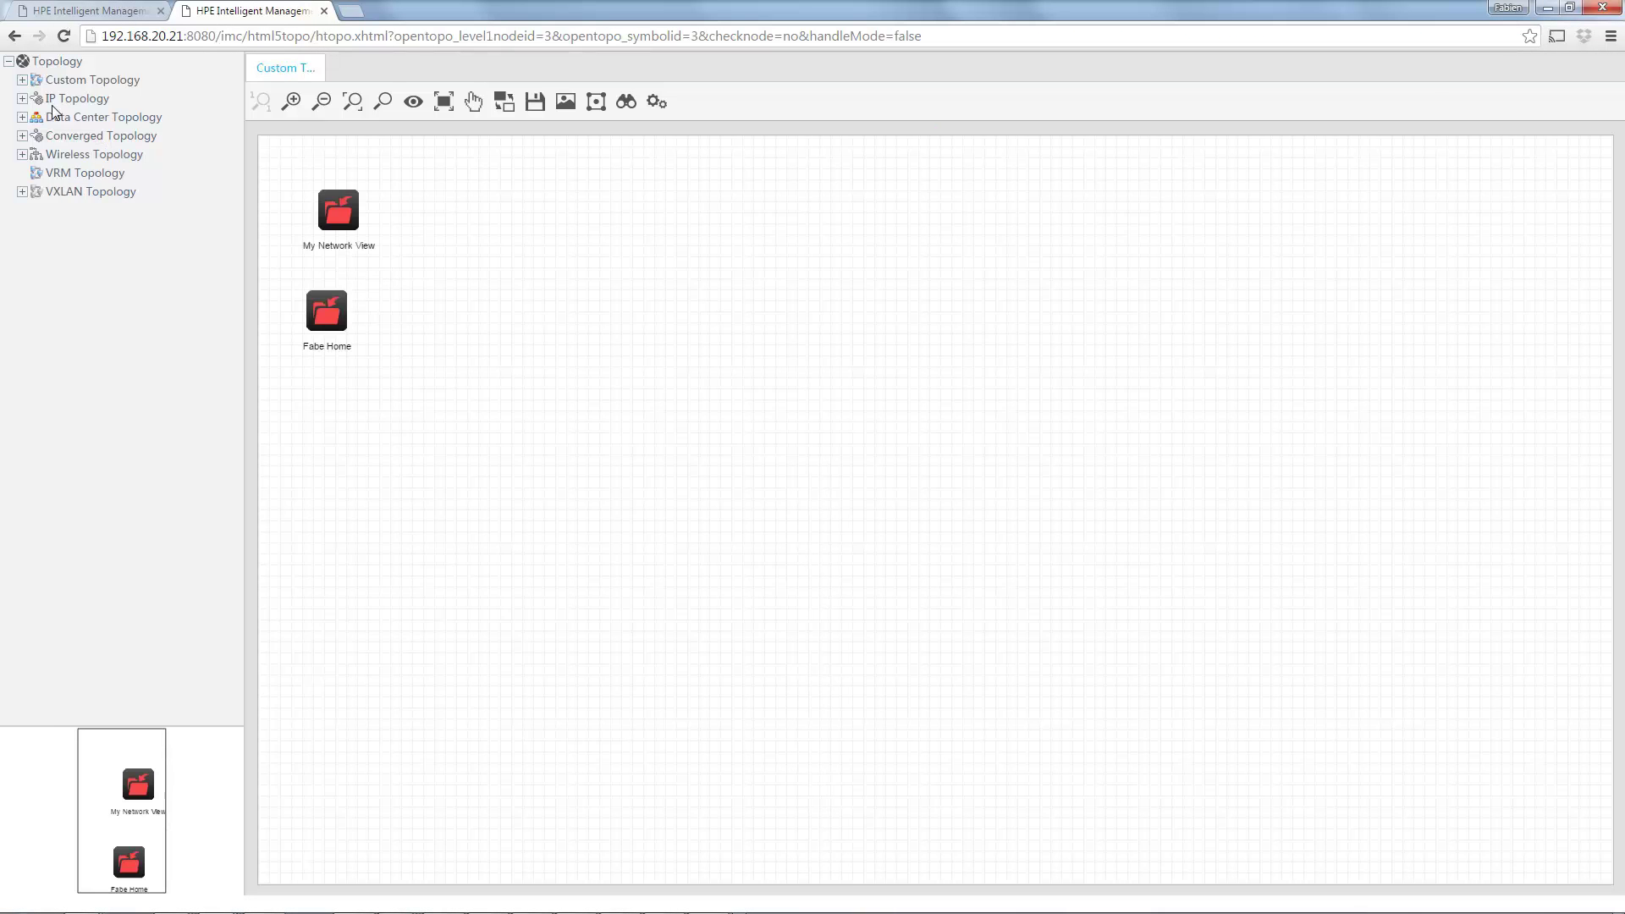
# Expand Custom Topology and show the Fabe Home topology map with its devices and links.
pyautogui.click(22, 80)
pyautogui.click(85, 98)
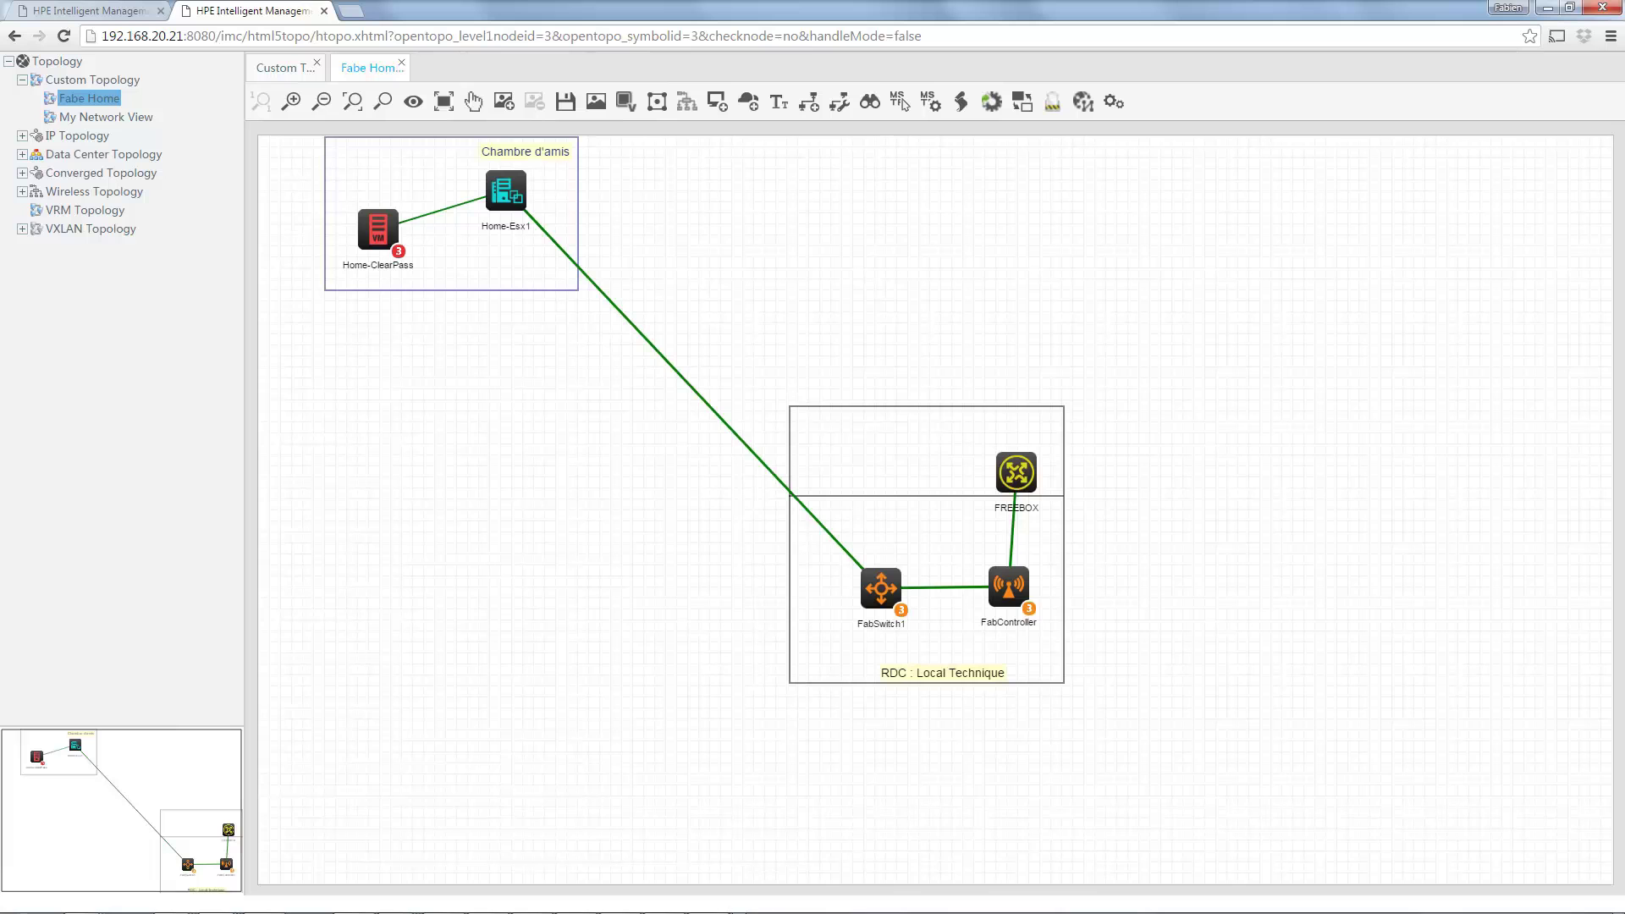
# In a new Firefox window, load the saved iMC login address and sign in as the test operator.
pyautogui.moveTo(411, 906)
pyautogui.click(264, 896)
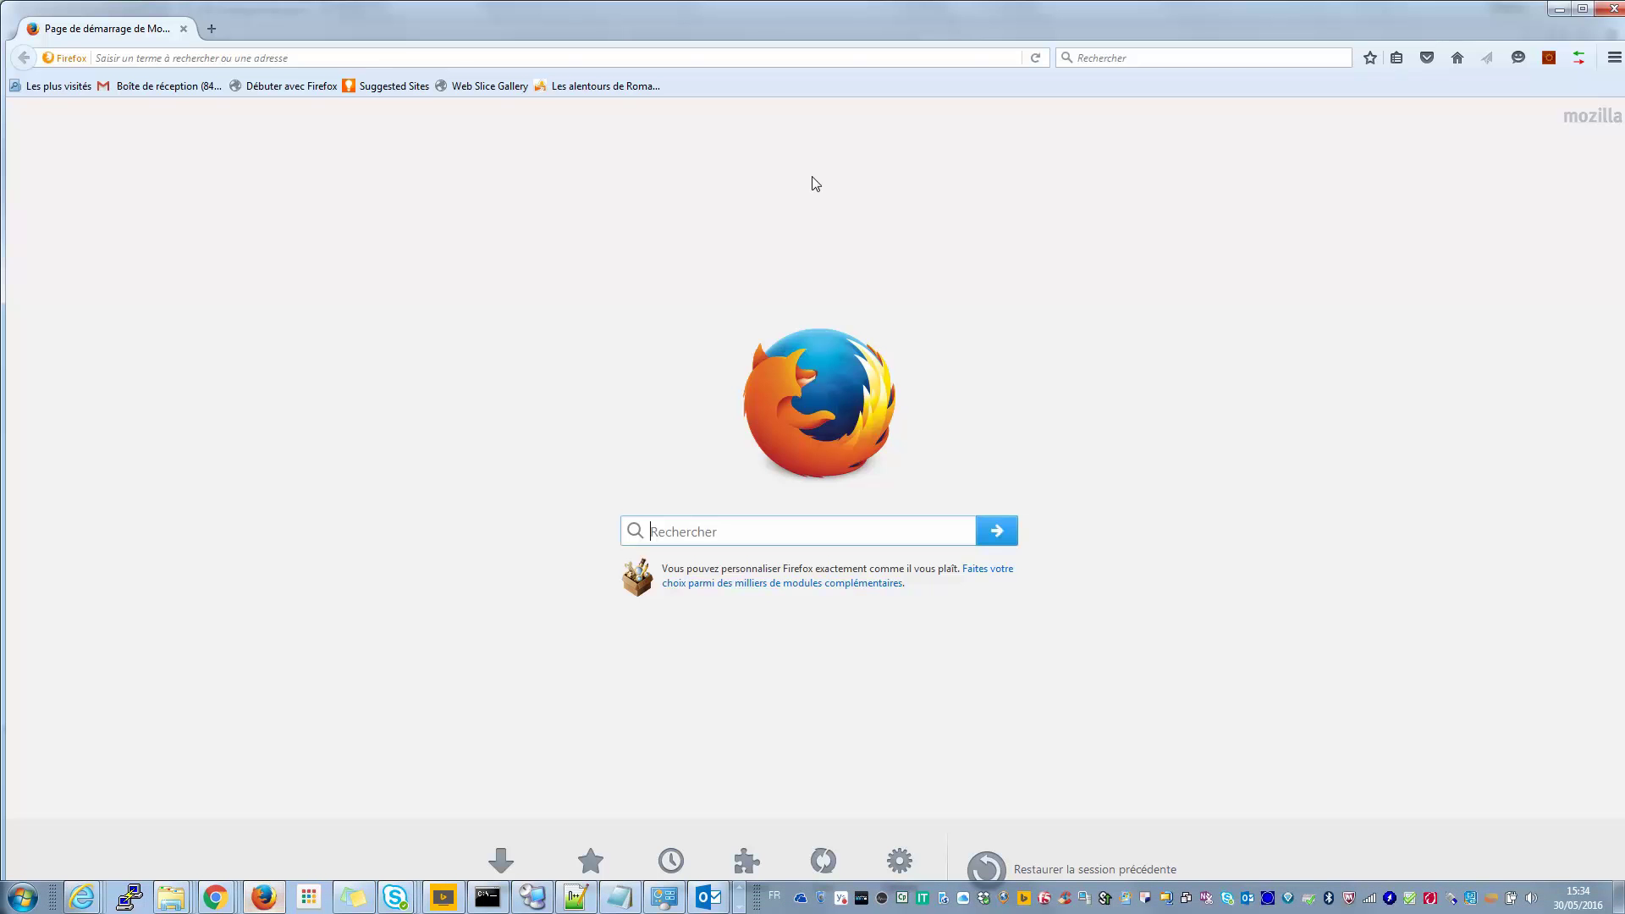
pyautogui.click(380, 59)
pyautogui.write('192')
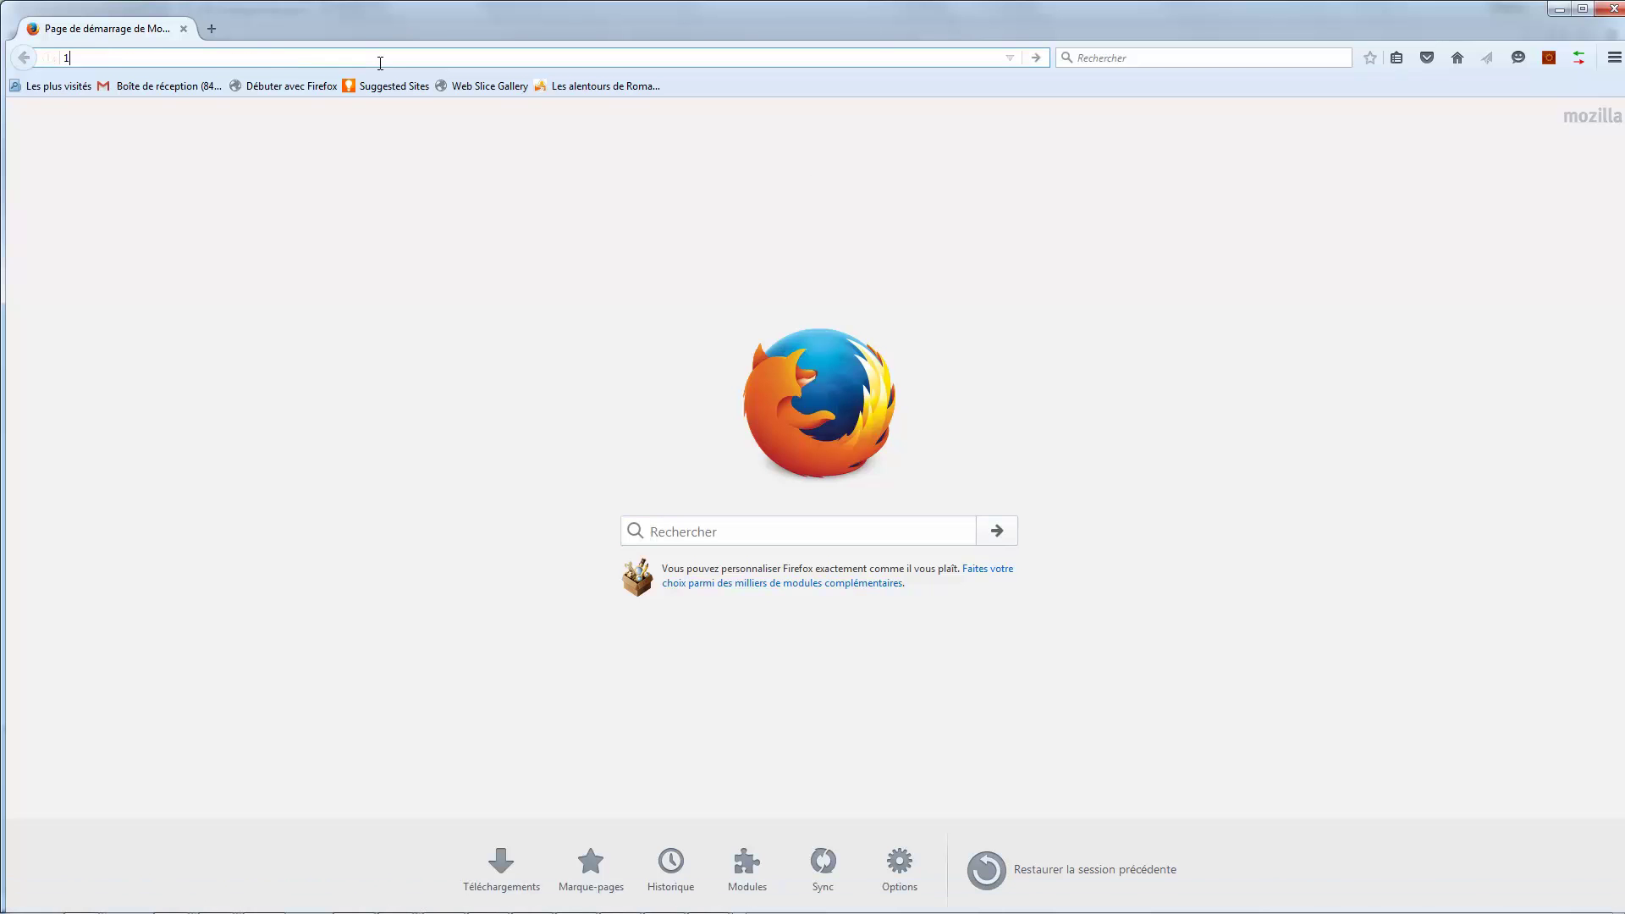
pyautogui.press('Down')
pyautogui.press('Down')
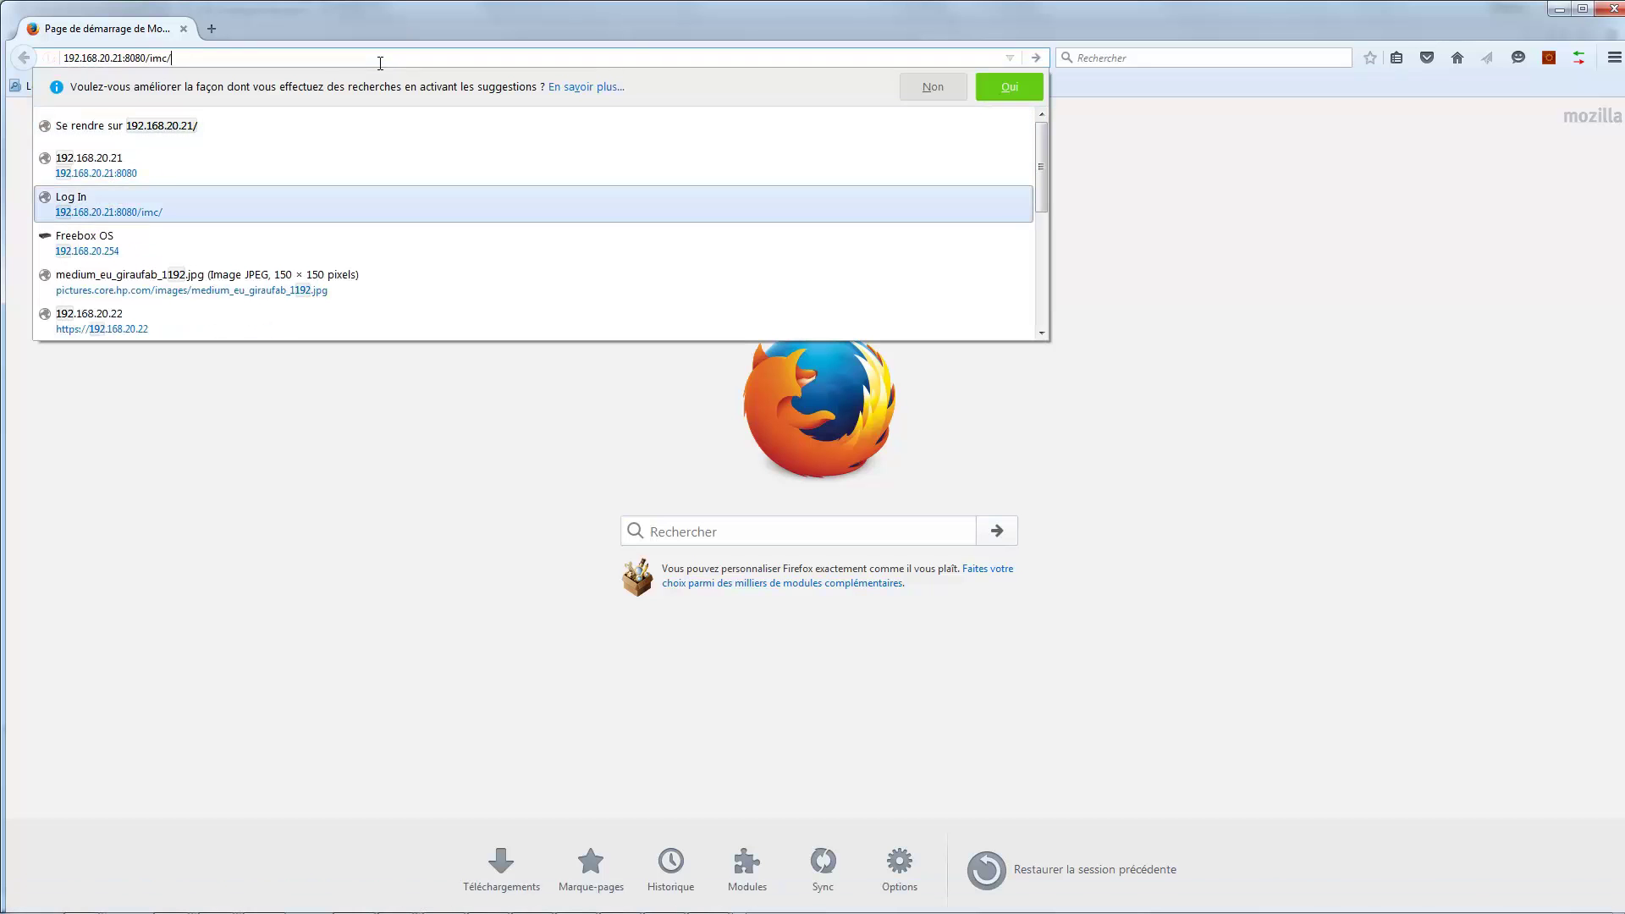
pyautogui.press('Return')
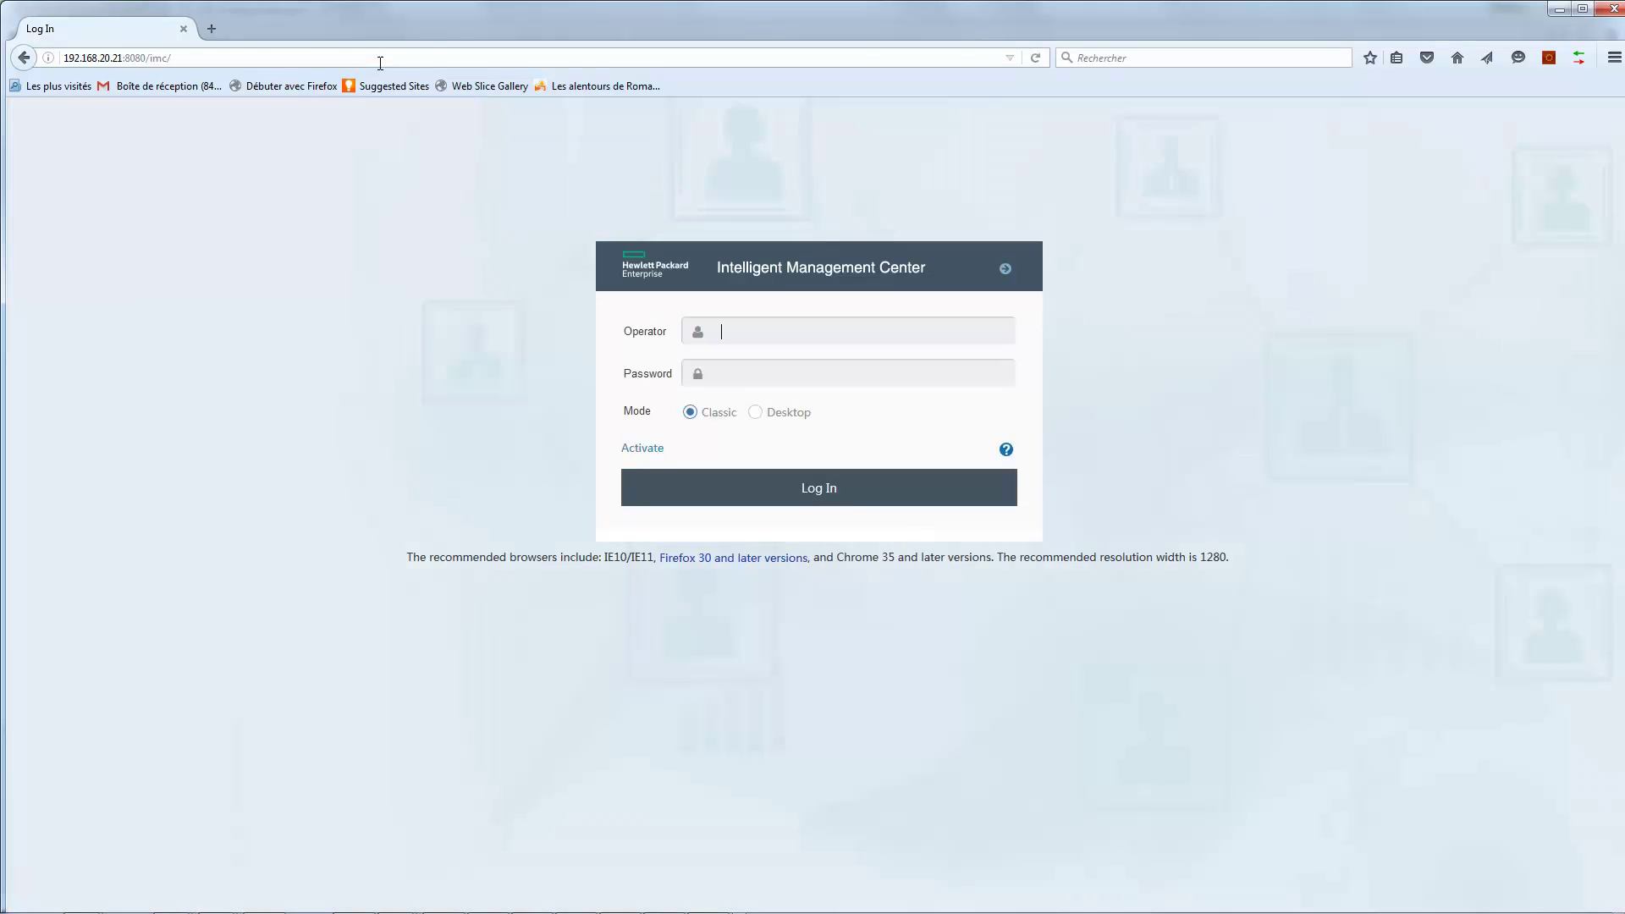
pyautogui.write('test')
pyautogui.press('Return')
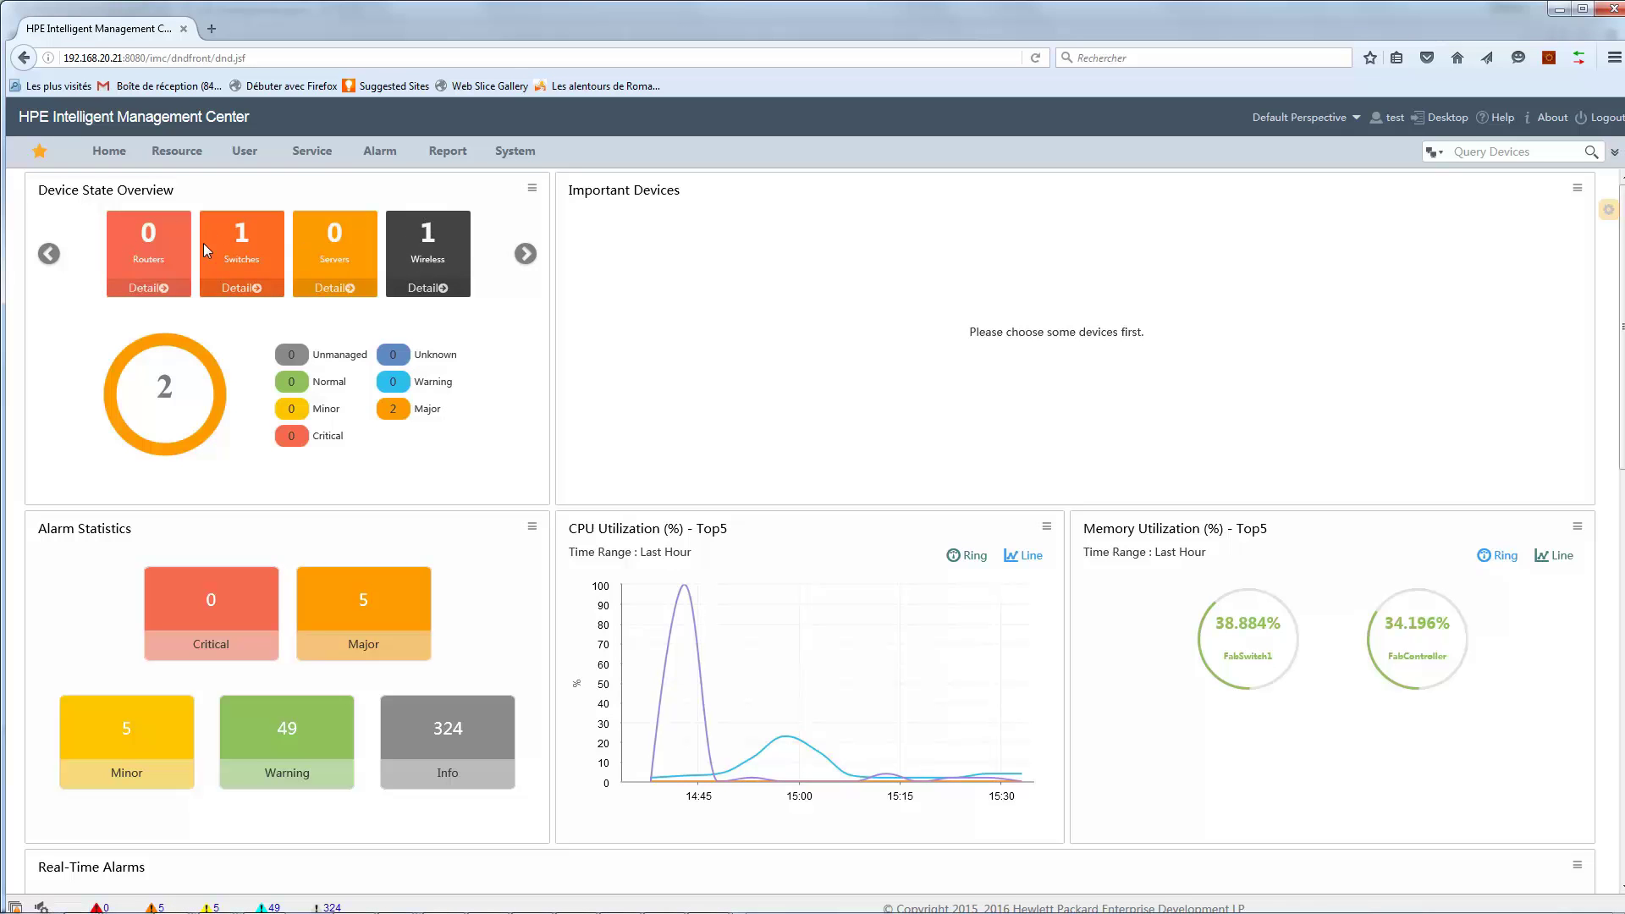
# Check the two devices in the Fabe Home custom view, then open Network Topology in a new tab.
pyautogui.moveTo(245, 152)
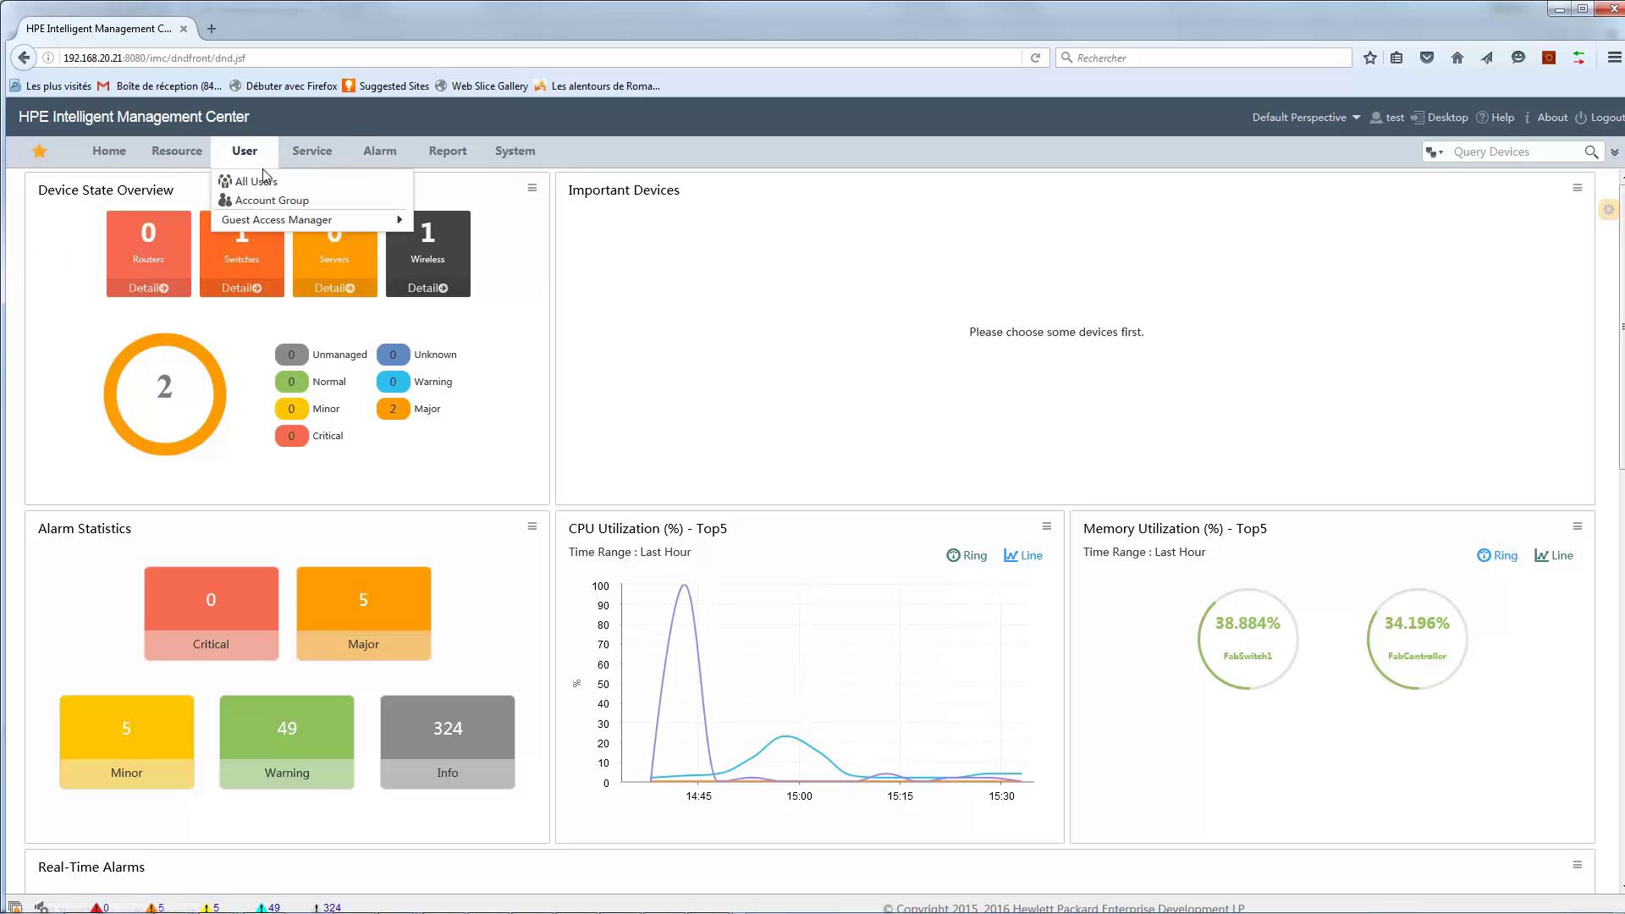
pyautogui.moveTo(180, 165)
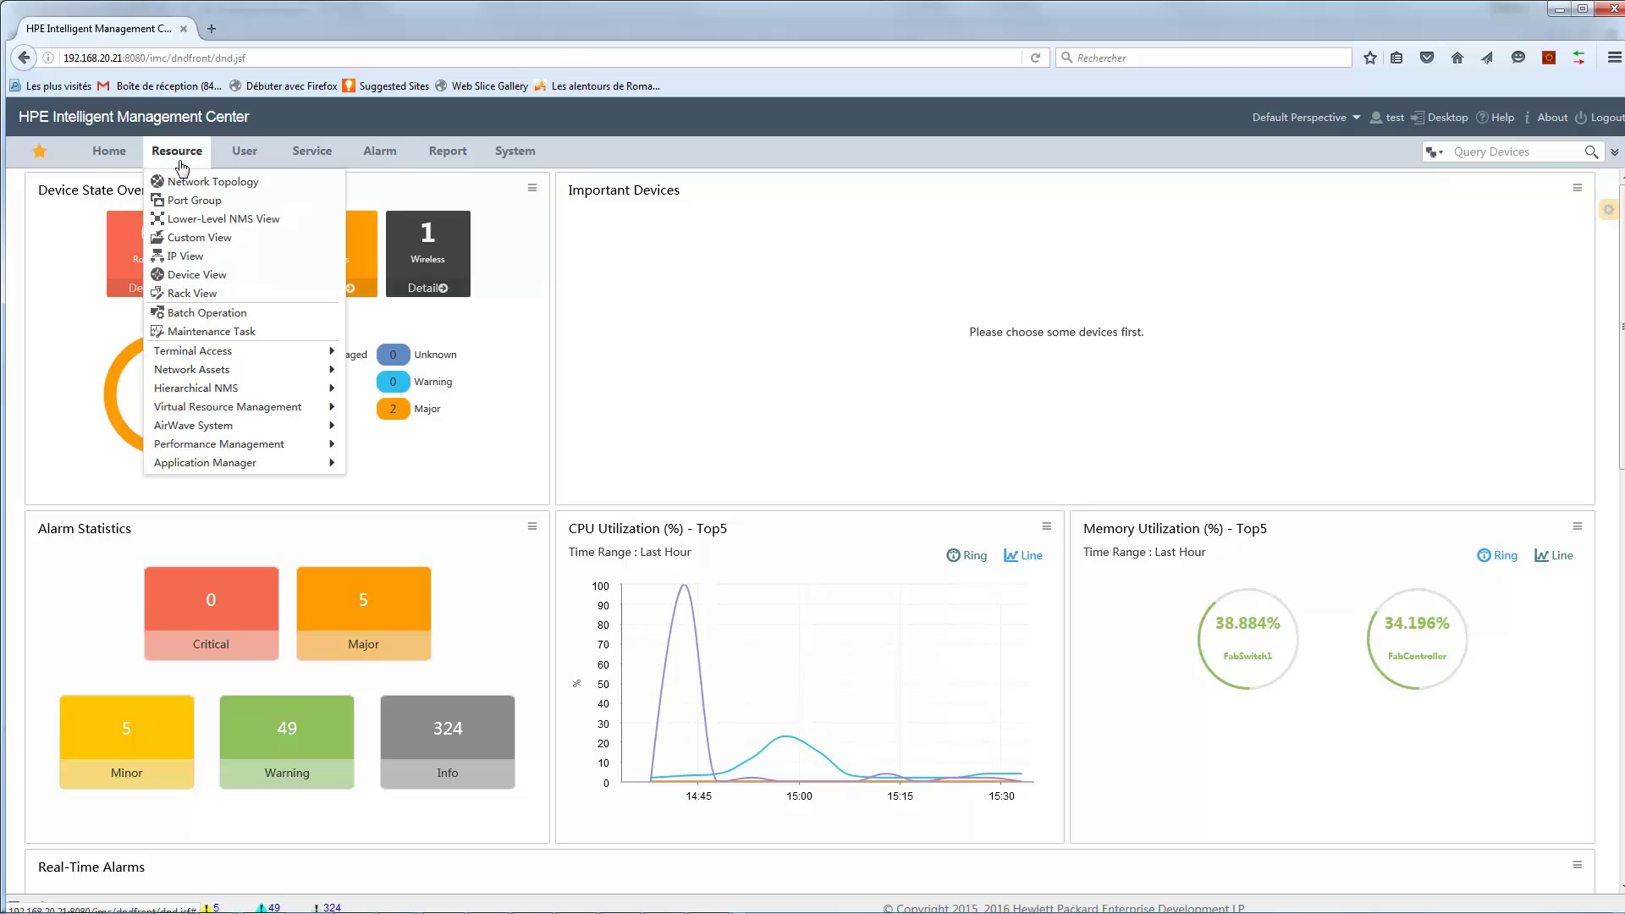
pyautogui.click(199, 237)
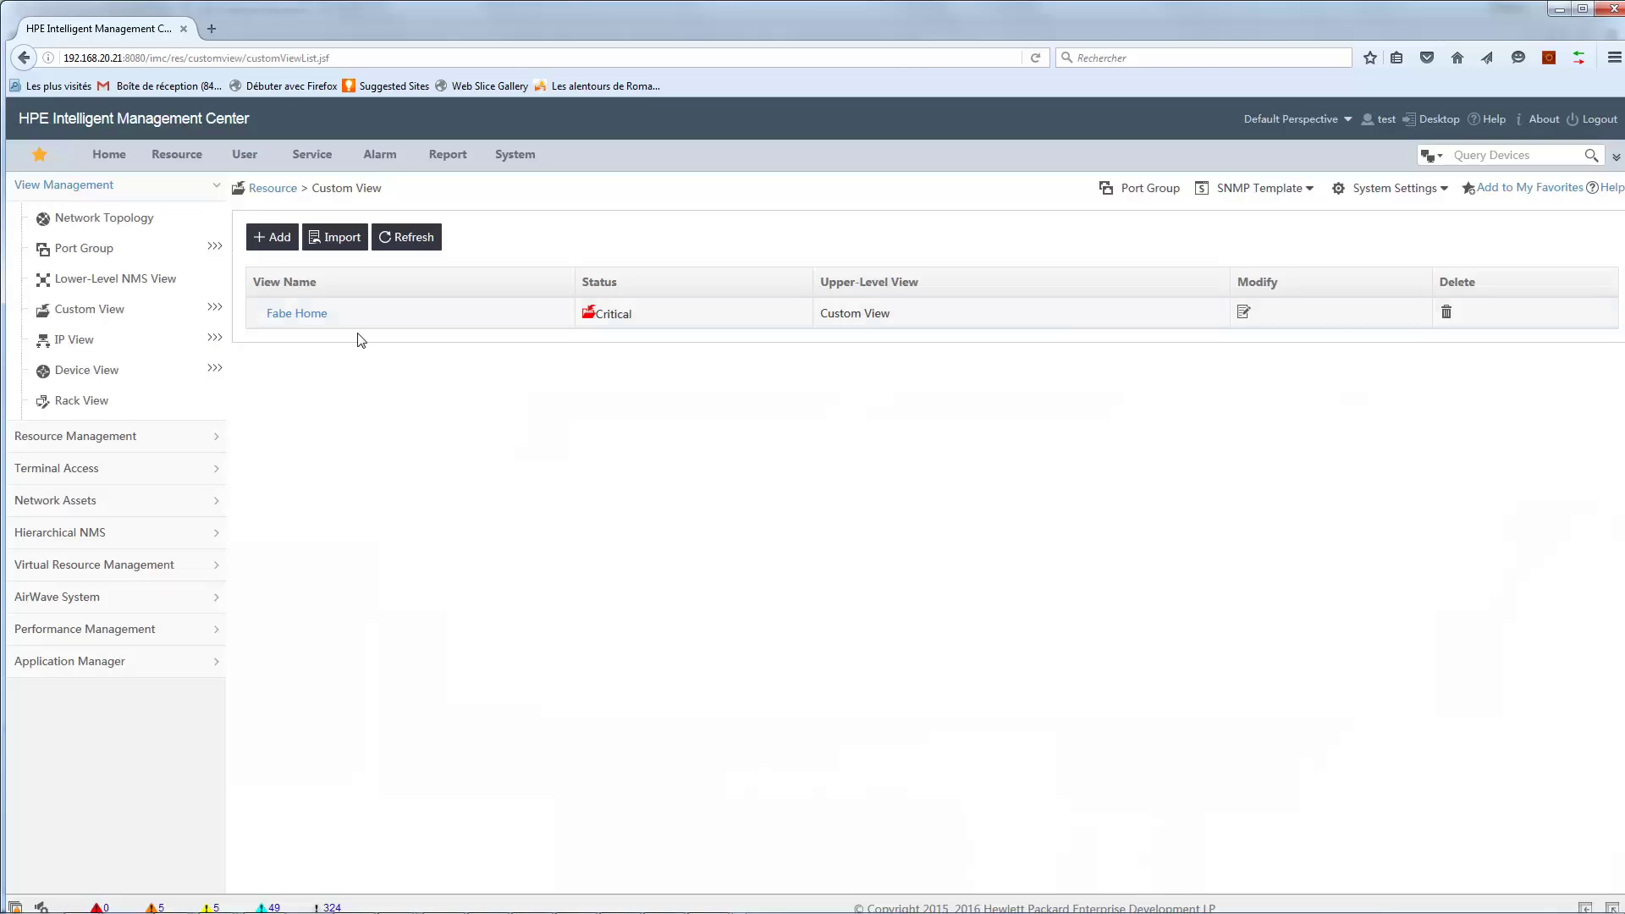
pyautogui.click(313, 318)
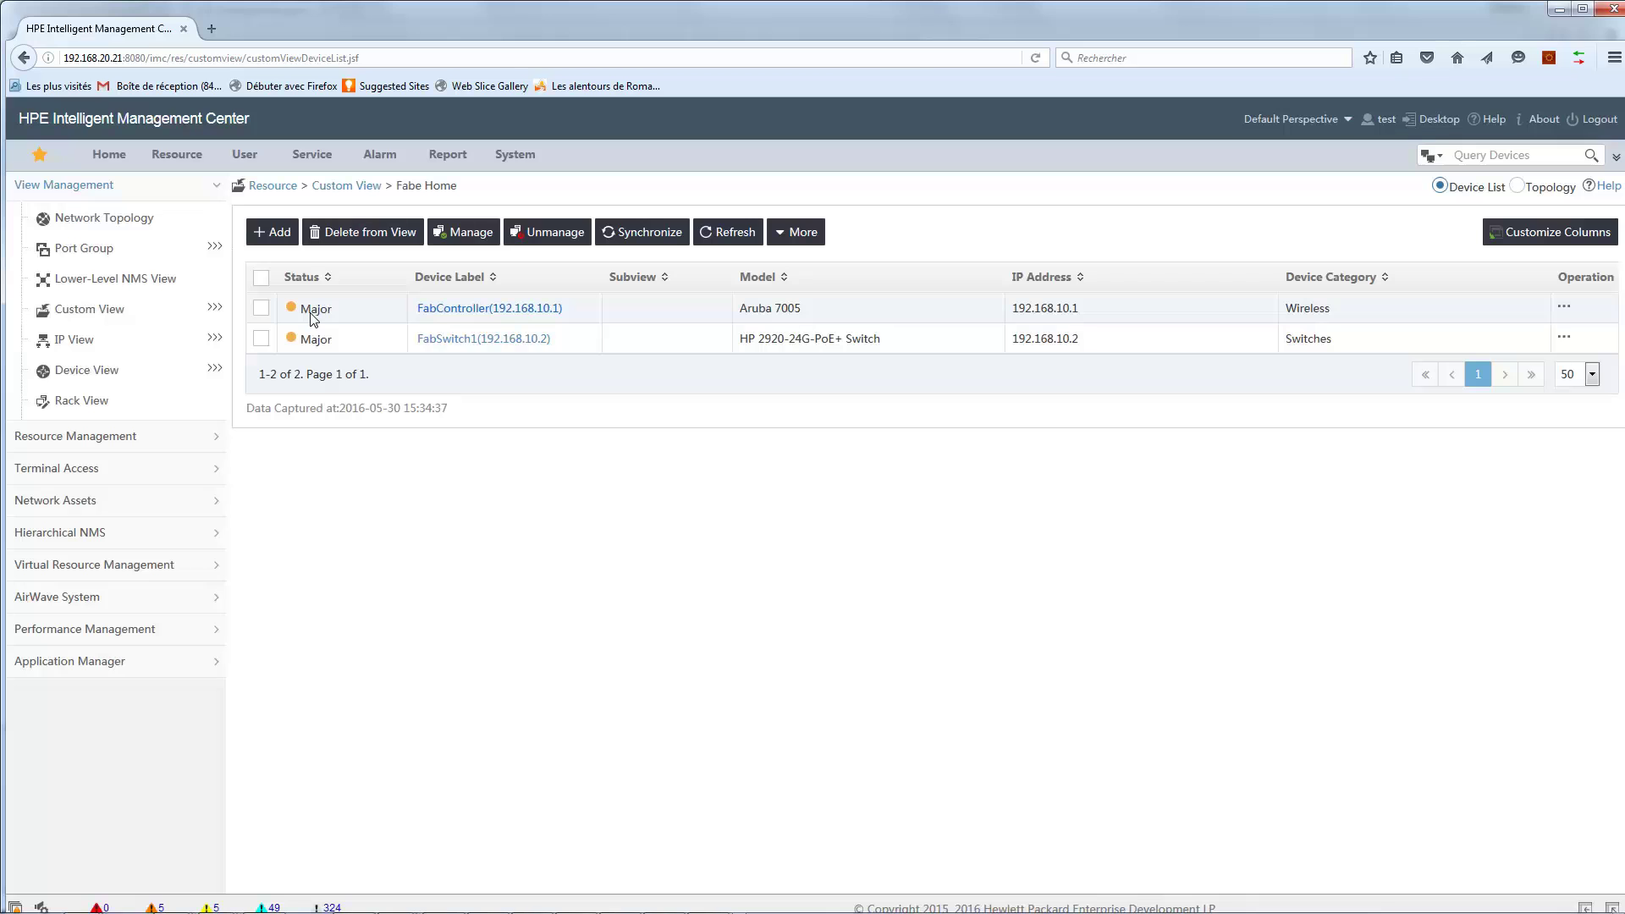
pyautogui.moveTo(177, 154)
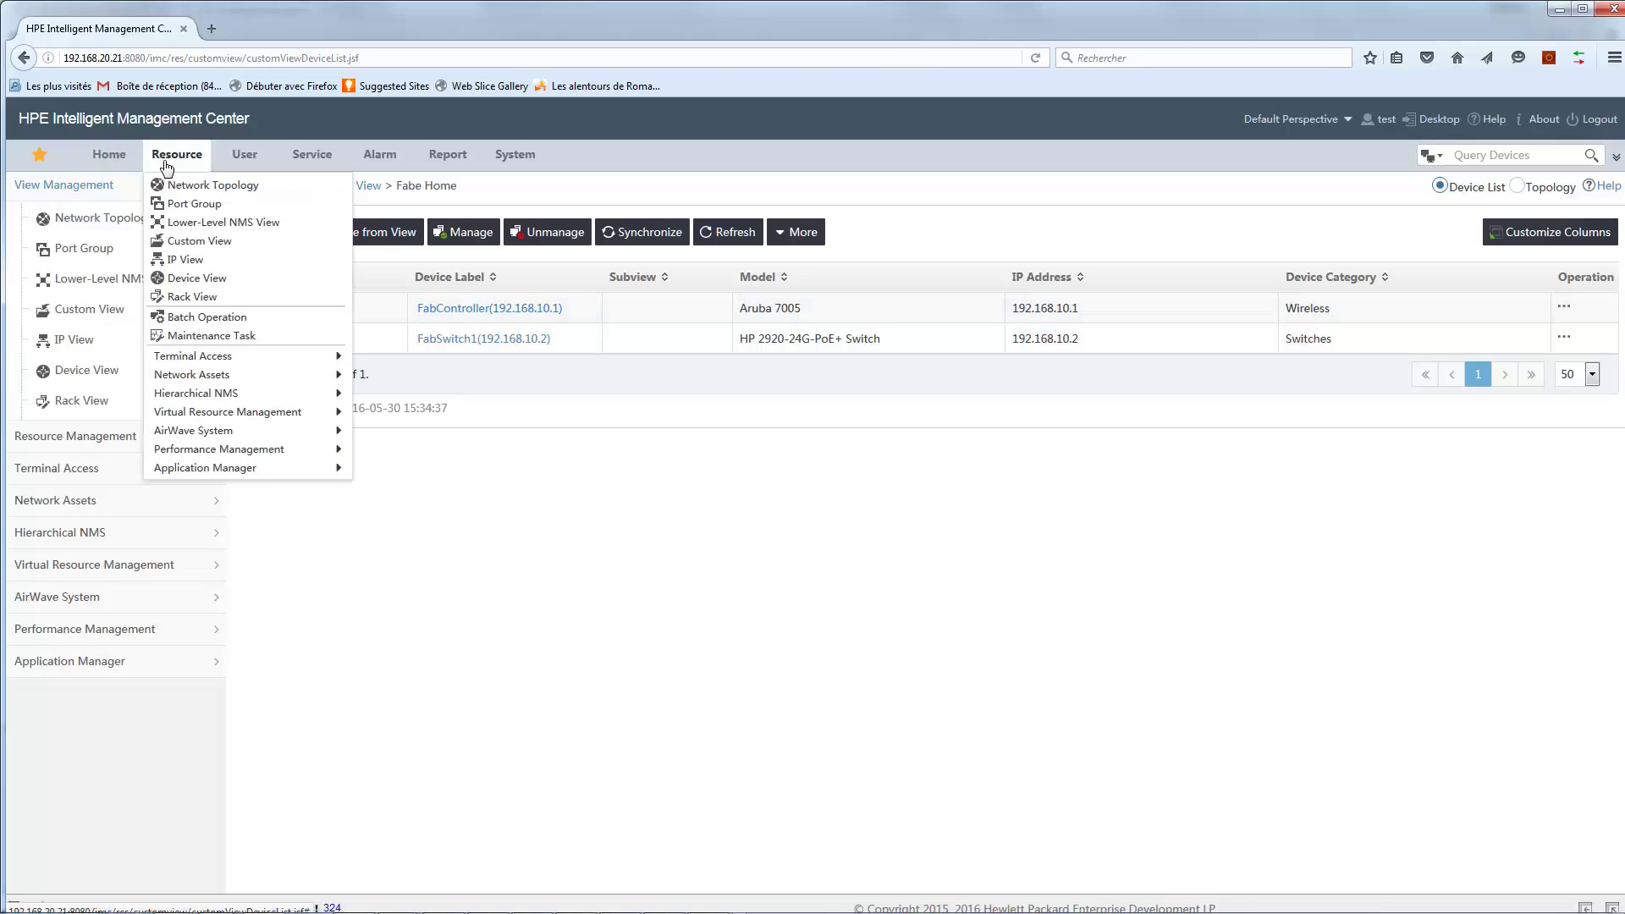
pyautogui.click(205, 185)
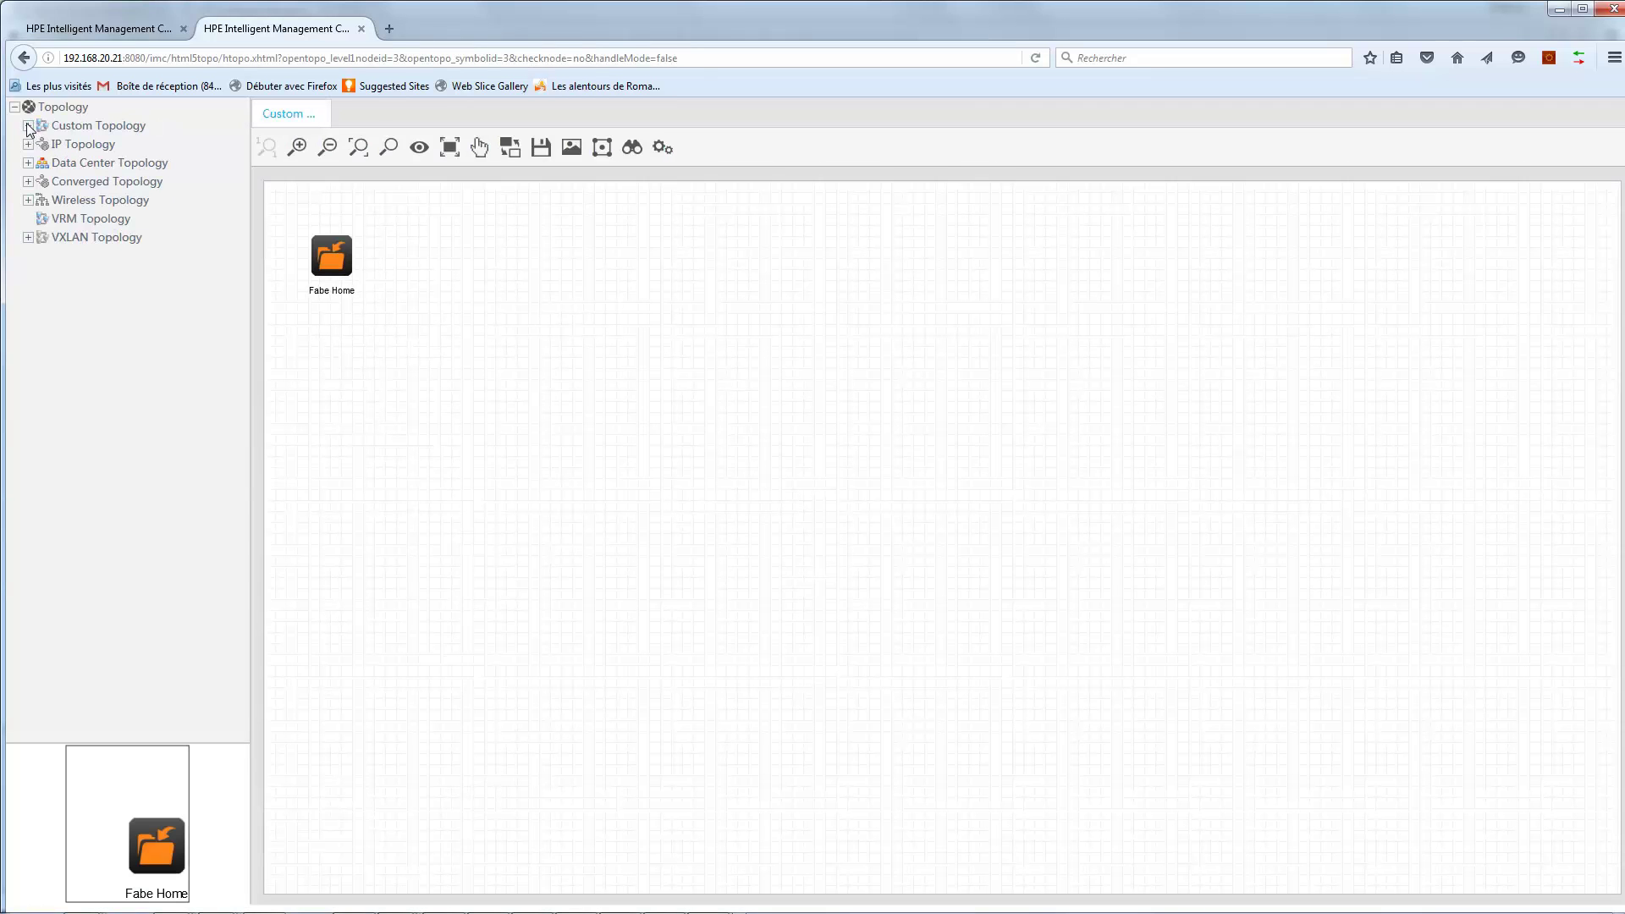
# Show the Fabe Home topology map with FabSwitch1 and FabController, then return to the device list tab.
pyautogui.click(28, 126)
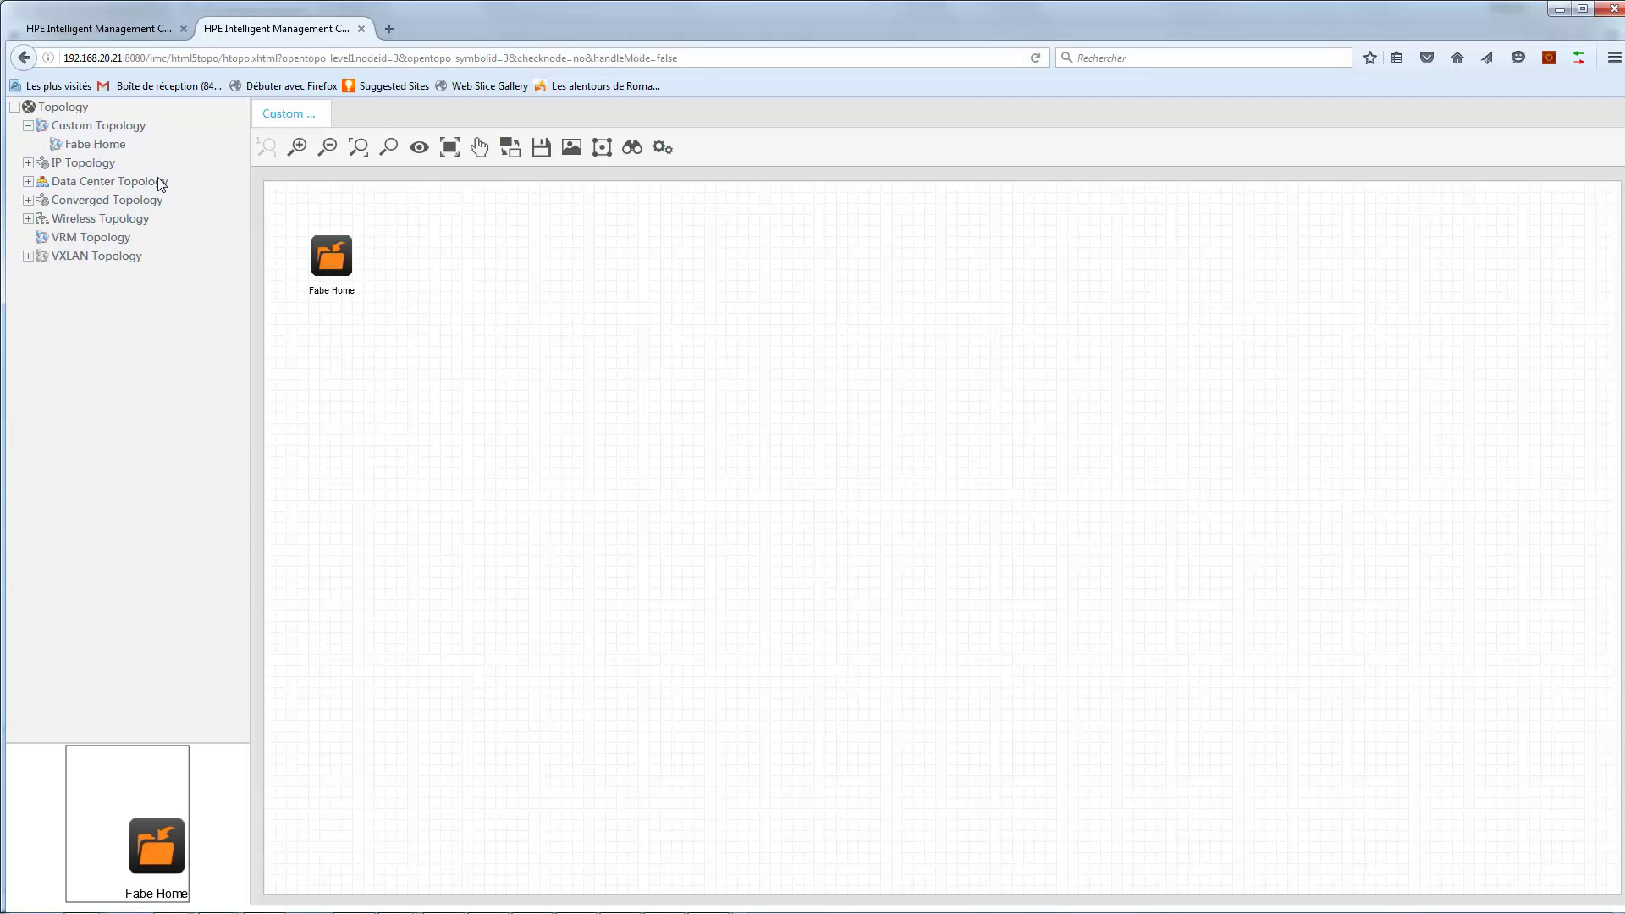
pyautogui.click(79, 144)
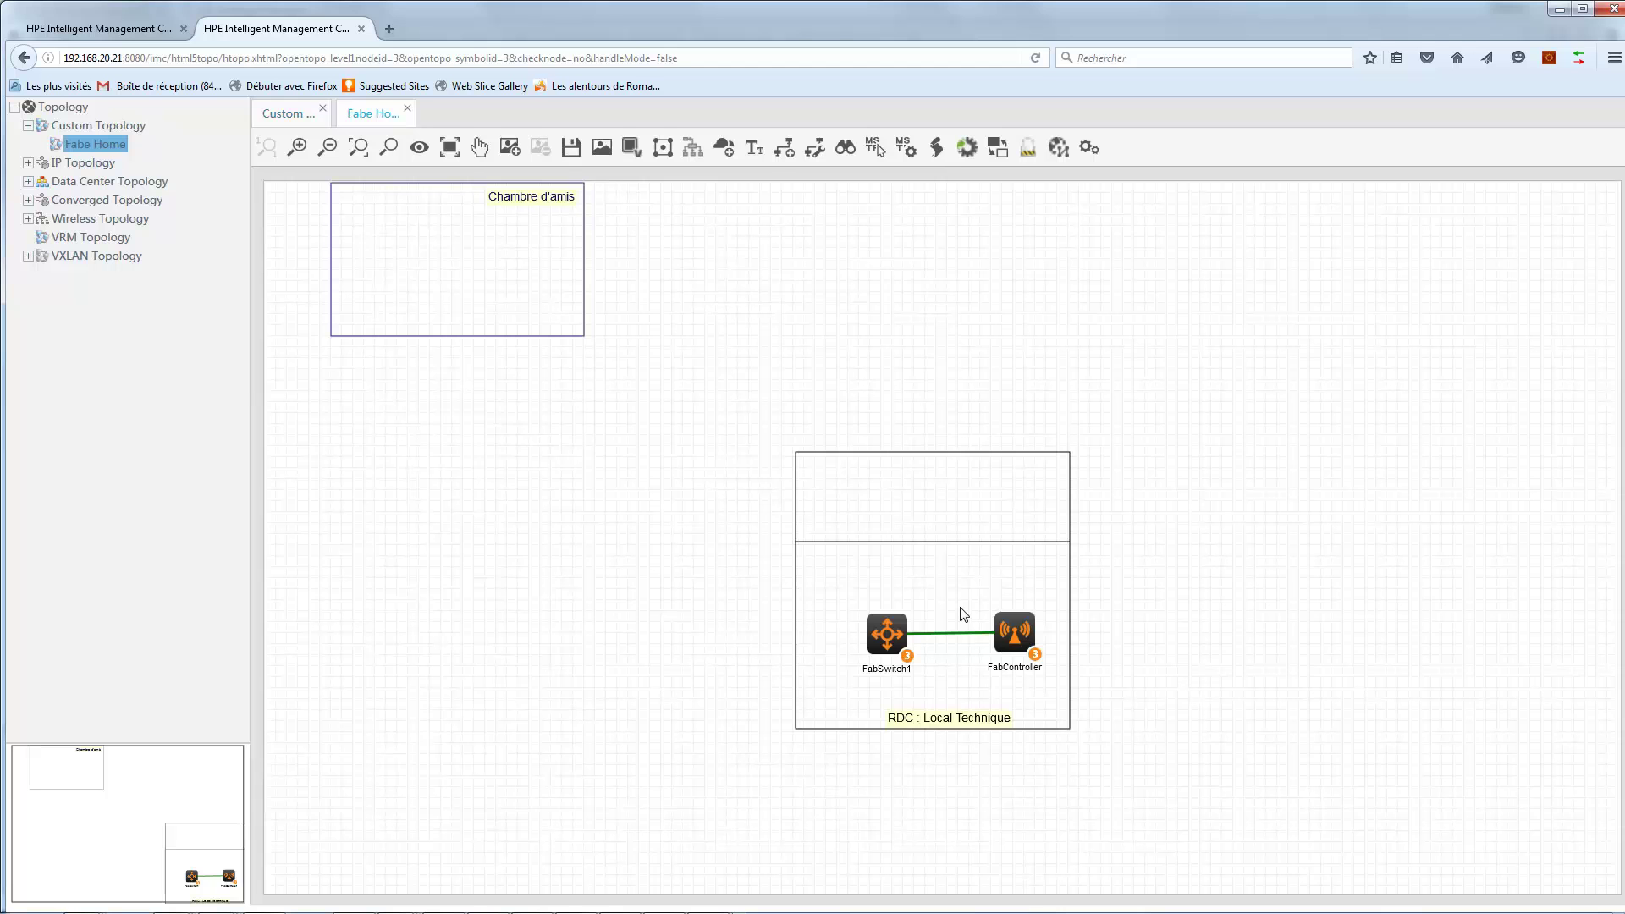
pyautogui.click(127, 30)
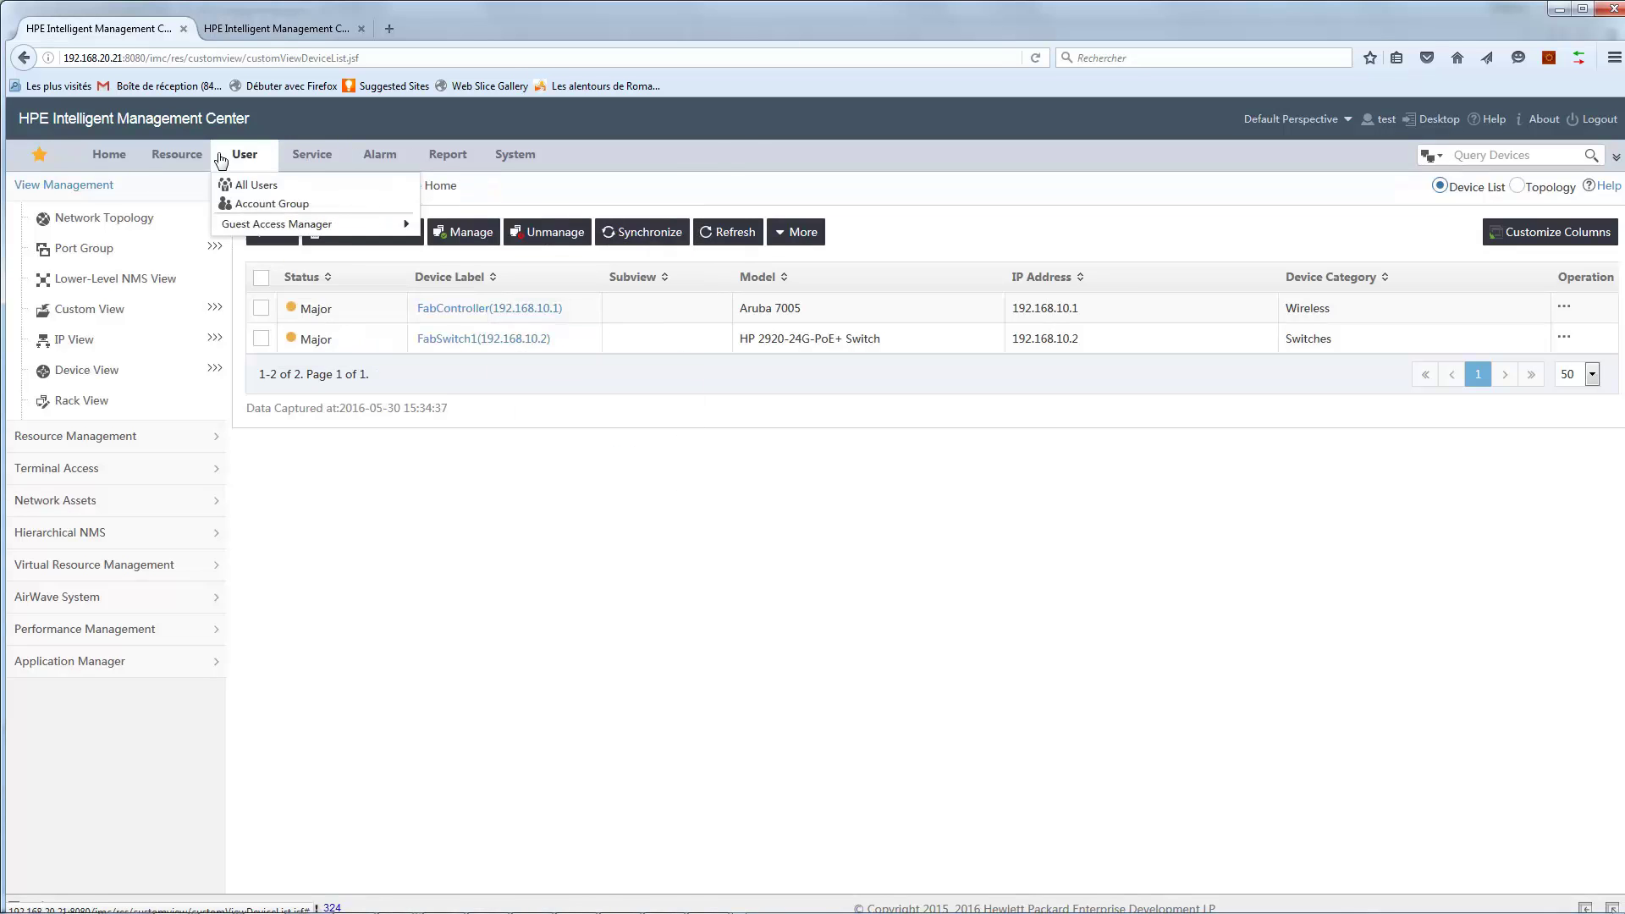
# Switch to the administrator's Chrome window and show its Fabe Home list of five devices.
pyautogui.moveTo(189, 160)
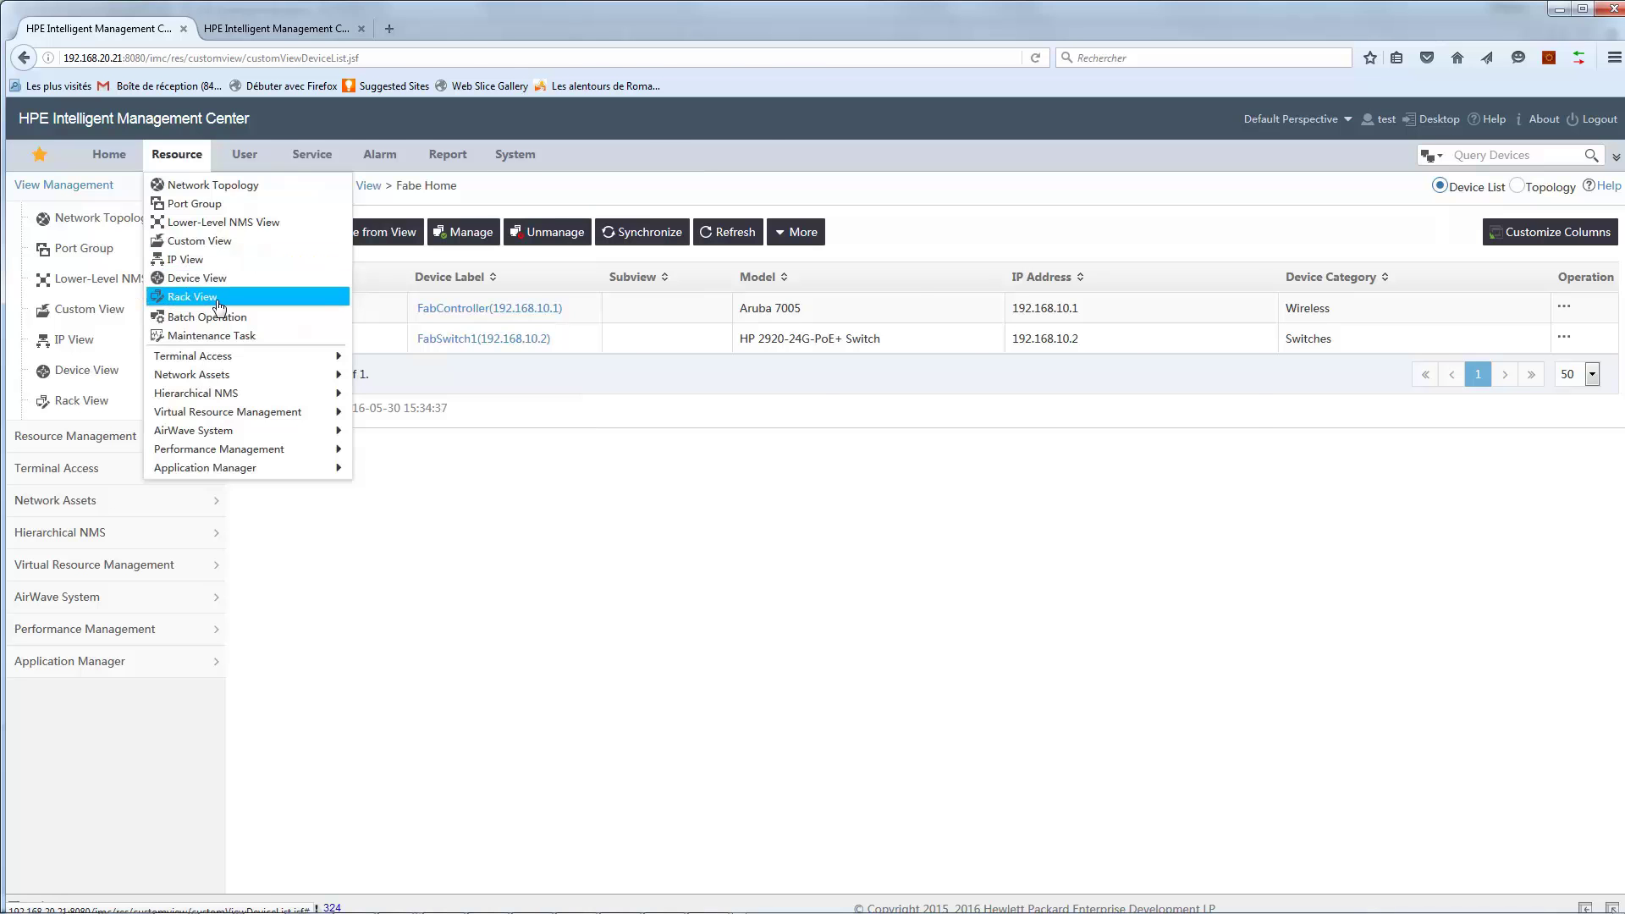
pyautogui.hotkey('alt', 'Tab')
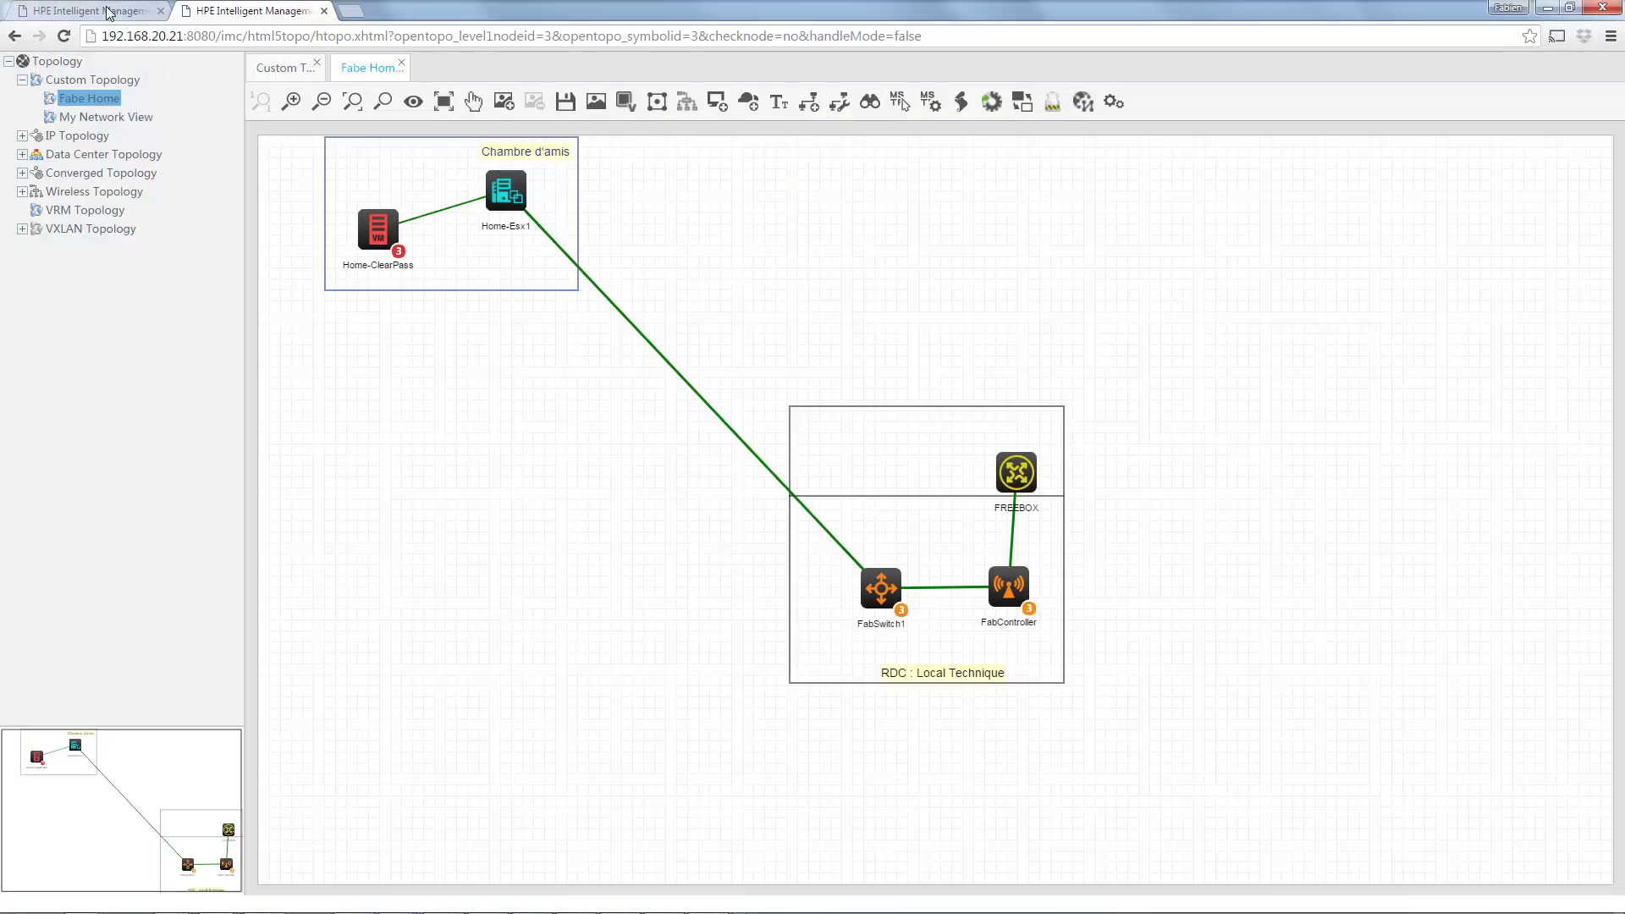
pyautogui.click(108, 12)
pyautogui.moveTo(170, 108)
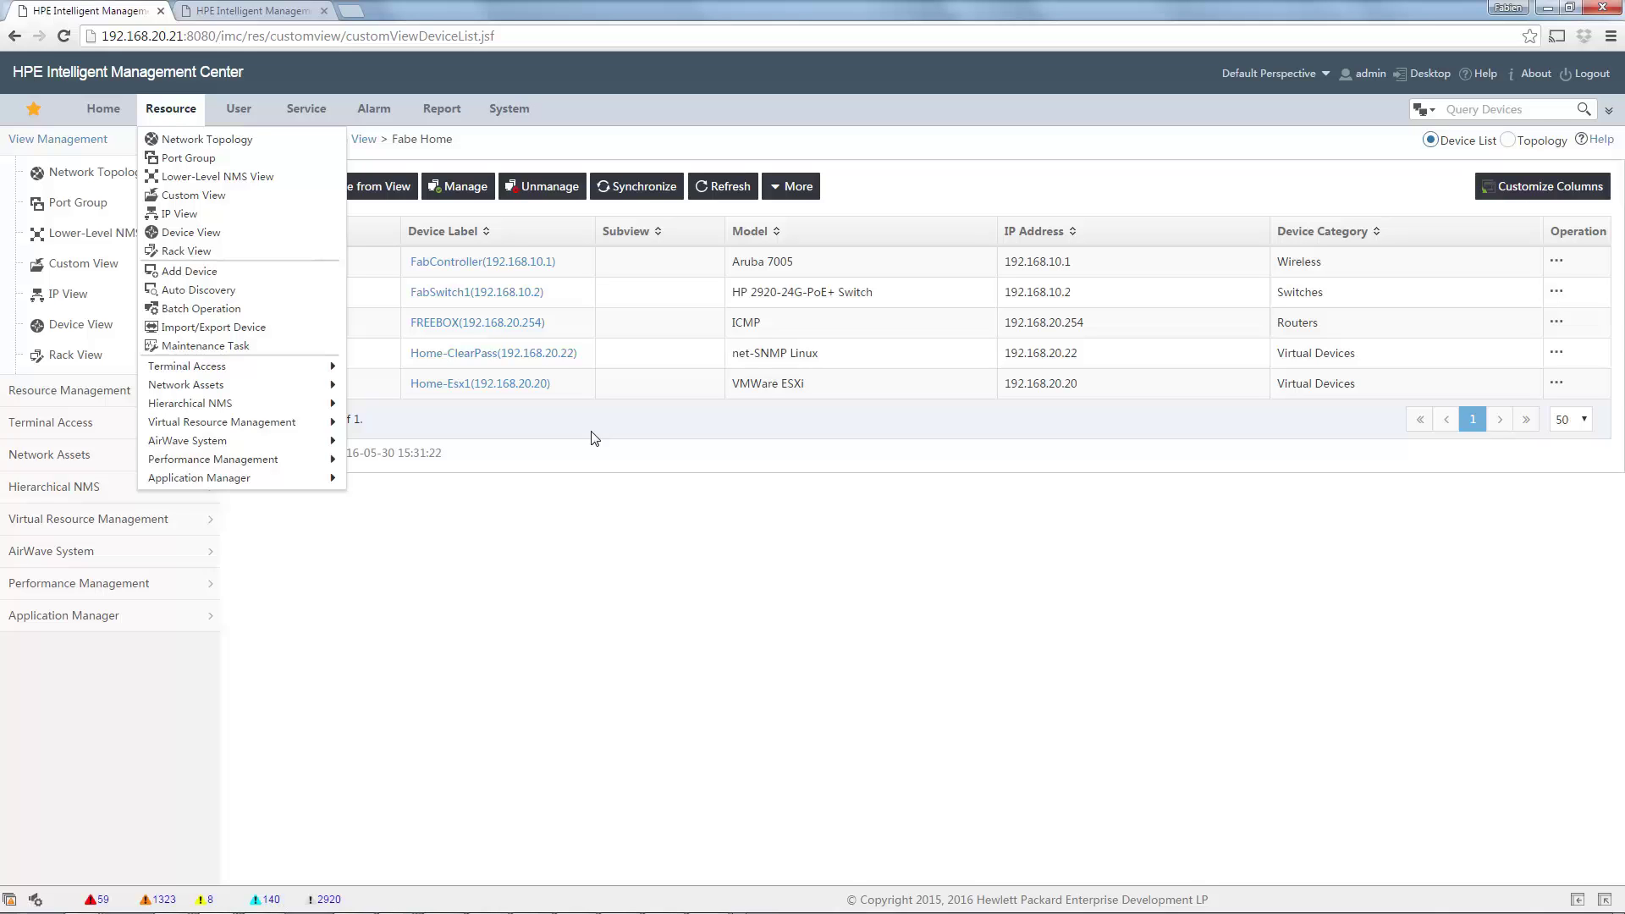
# Delete both LDAP operators from the Operator list, leaving admin, imcrs and test.
pyautogui.click(508, 110)
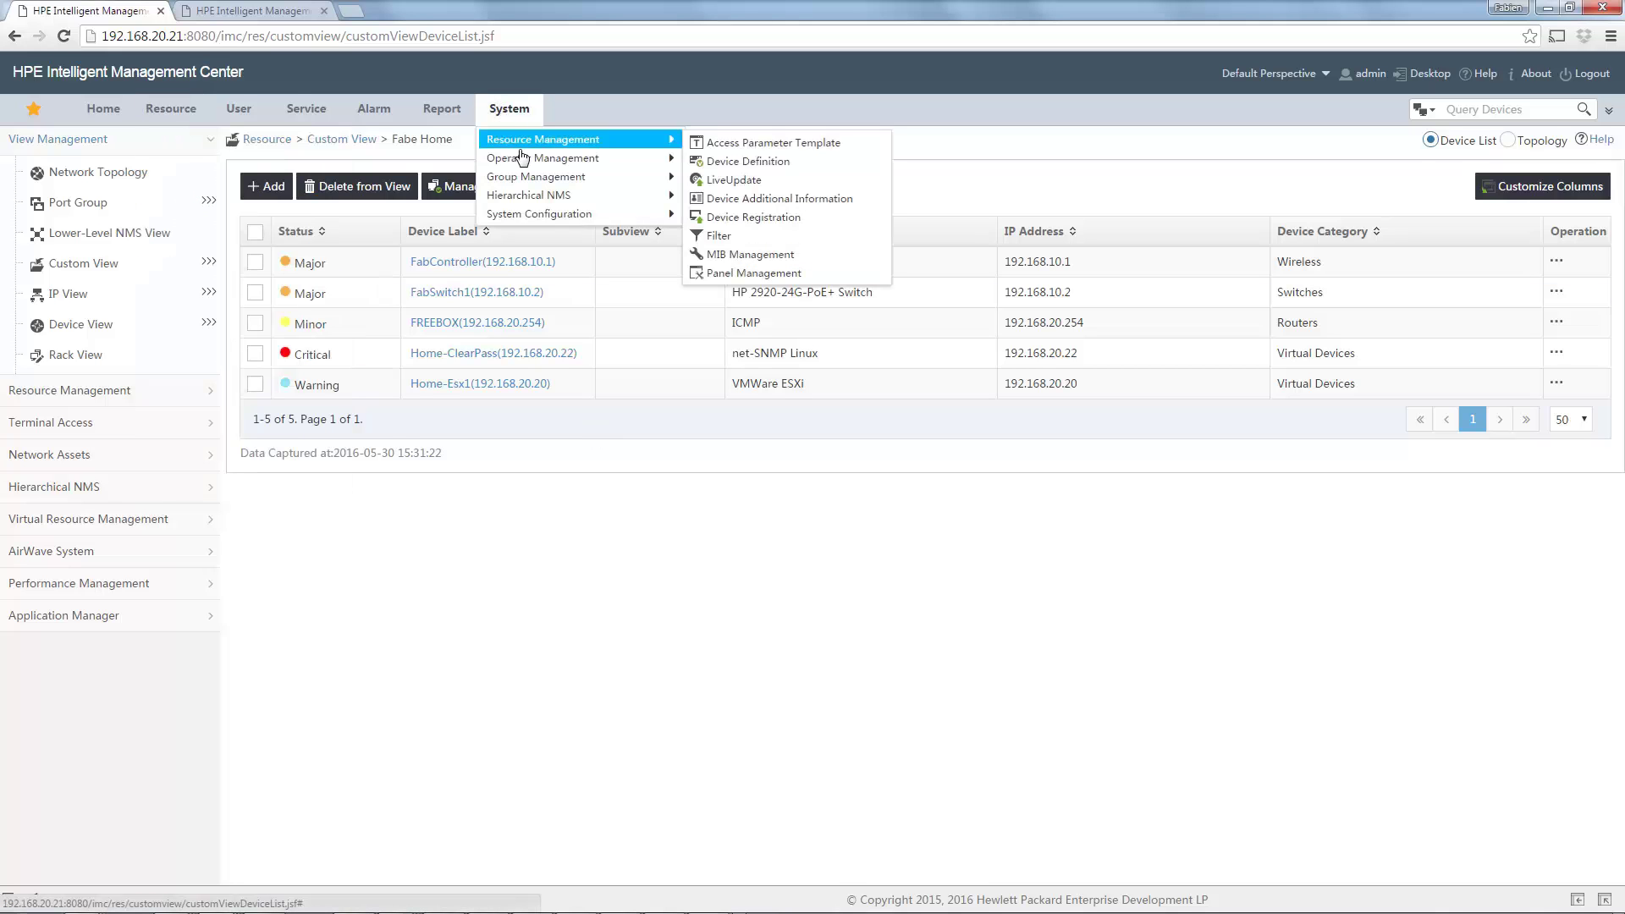
pyautogui.moveTo(524, 164)
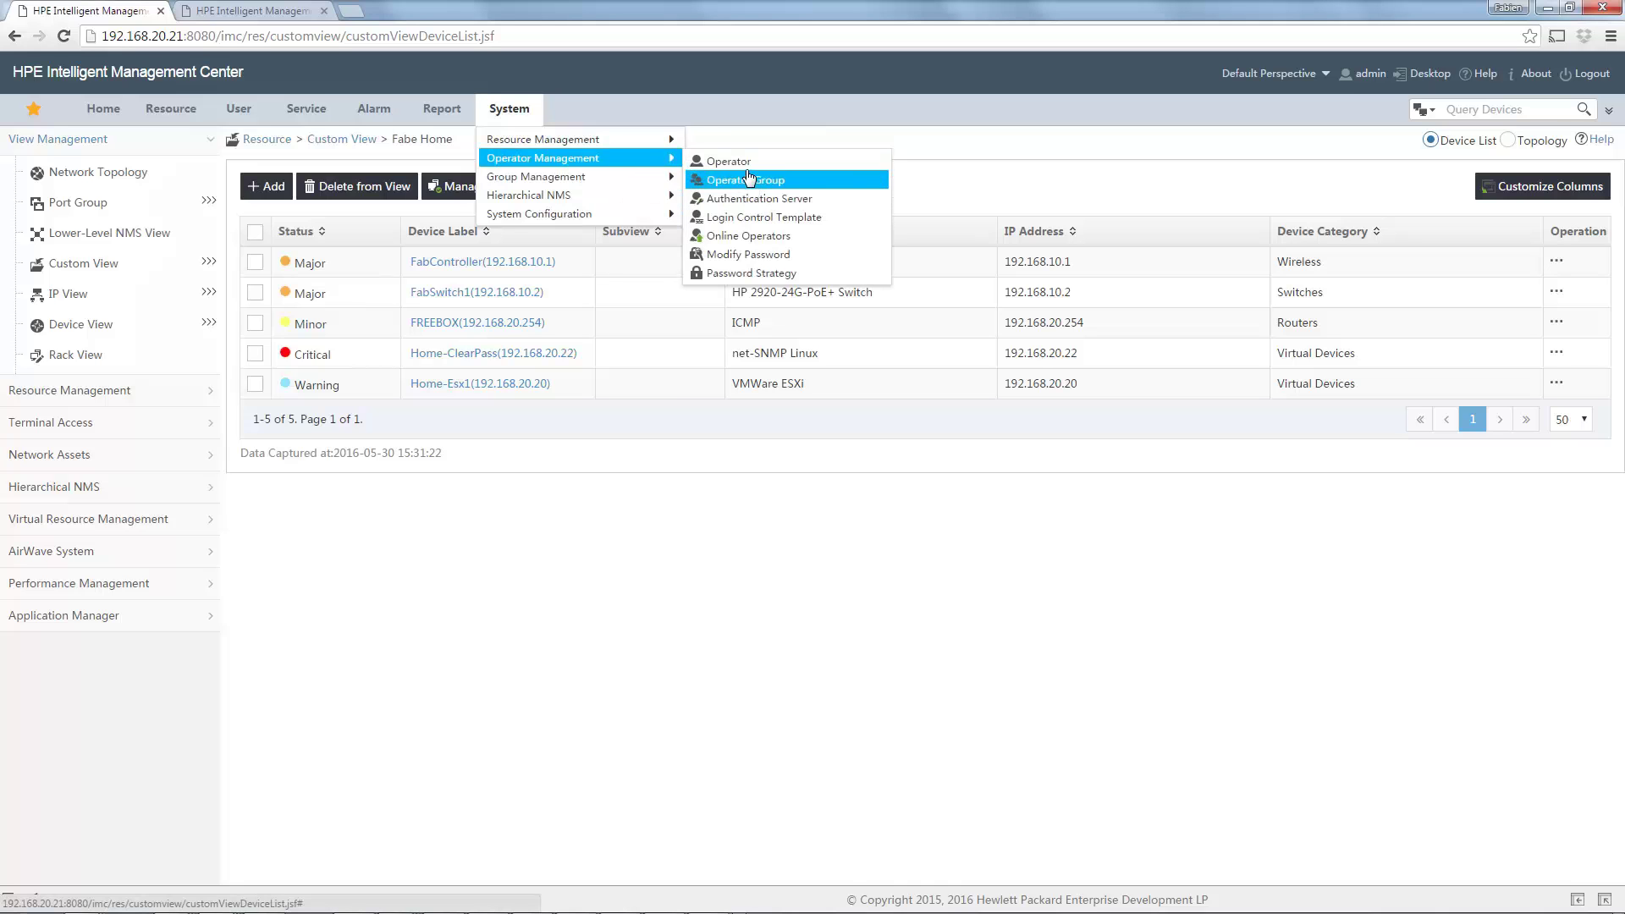
pyautogui.click(711, 161)
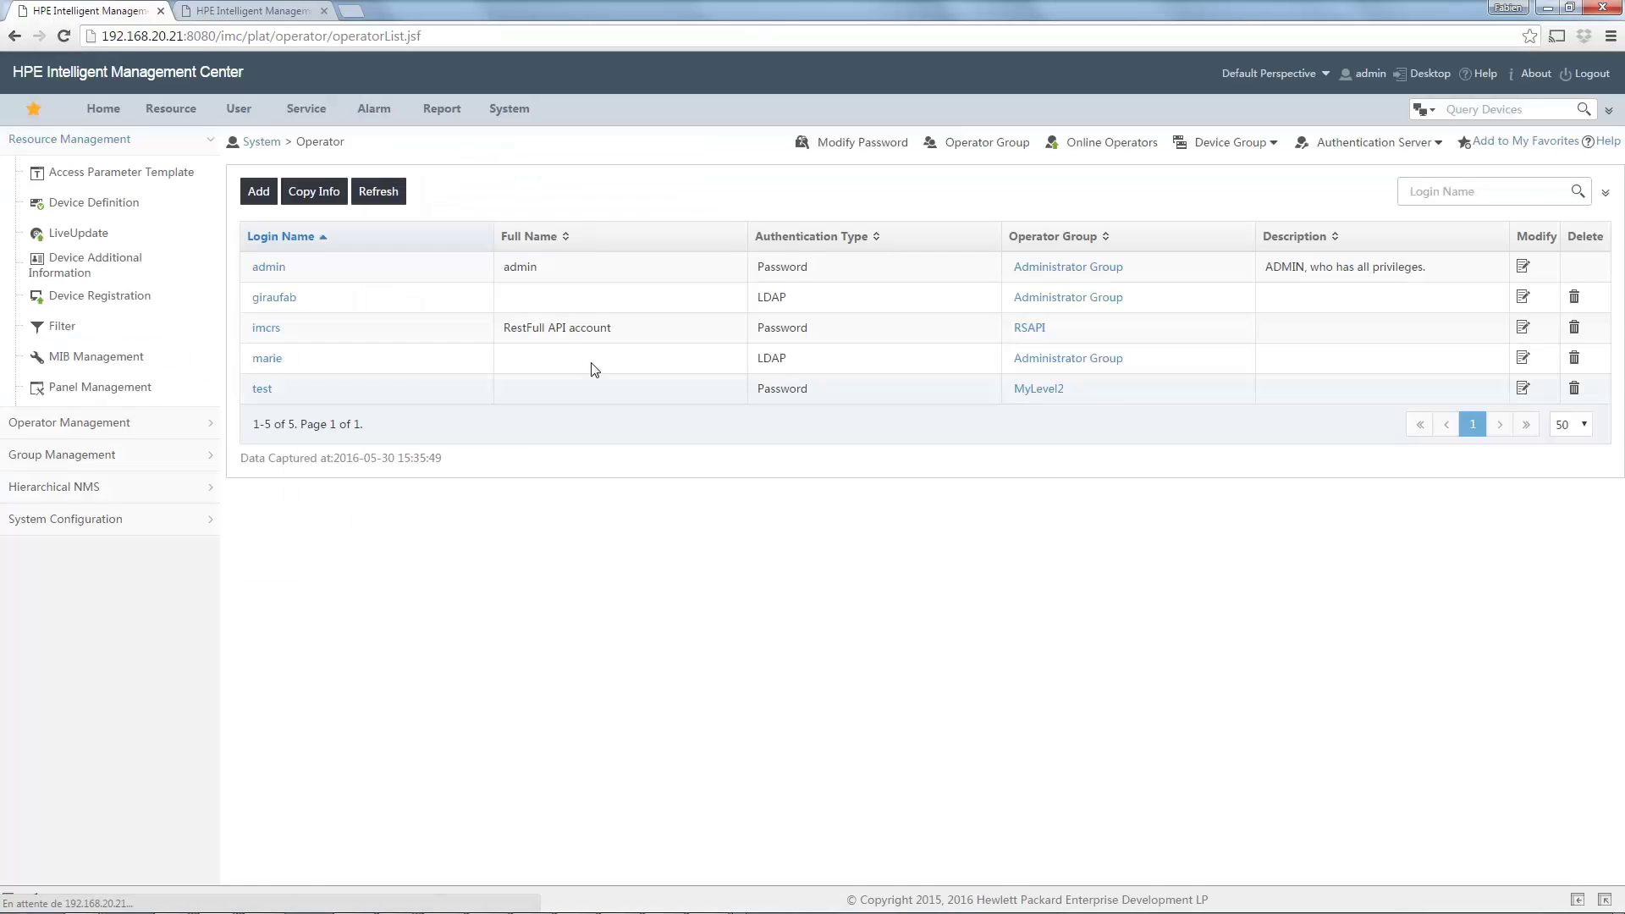
pyautogui.click(1575, 301)
pyautogui.click(869, 136)
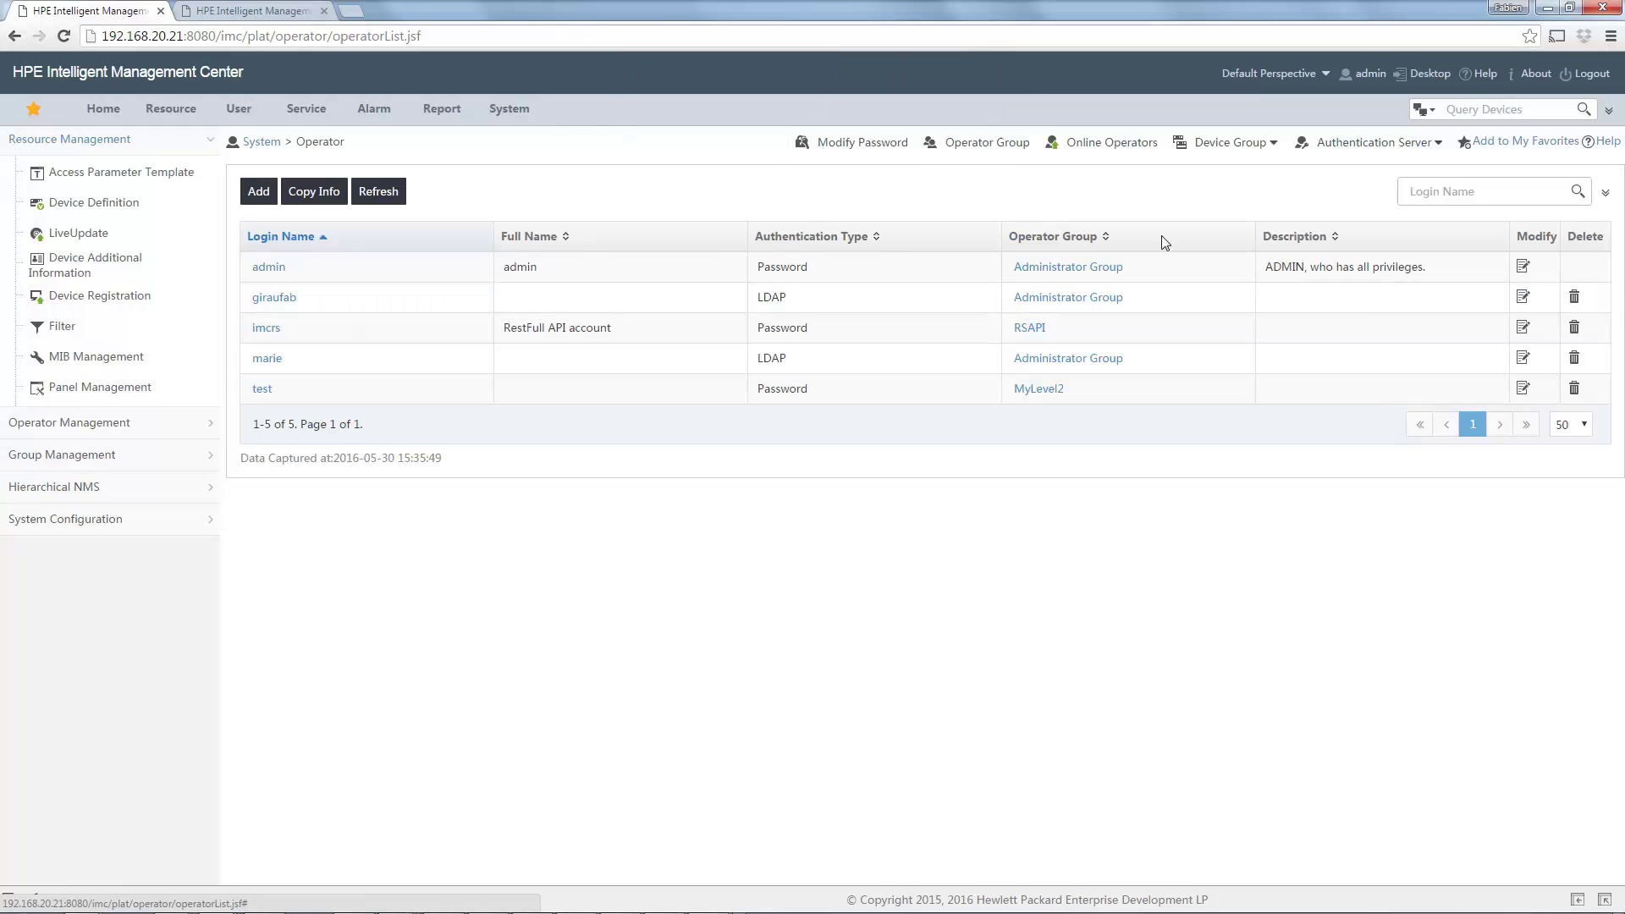
pyautogui.click(1575, 328)
pyautogui.click(891, 162)
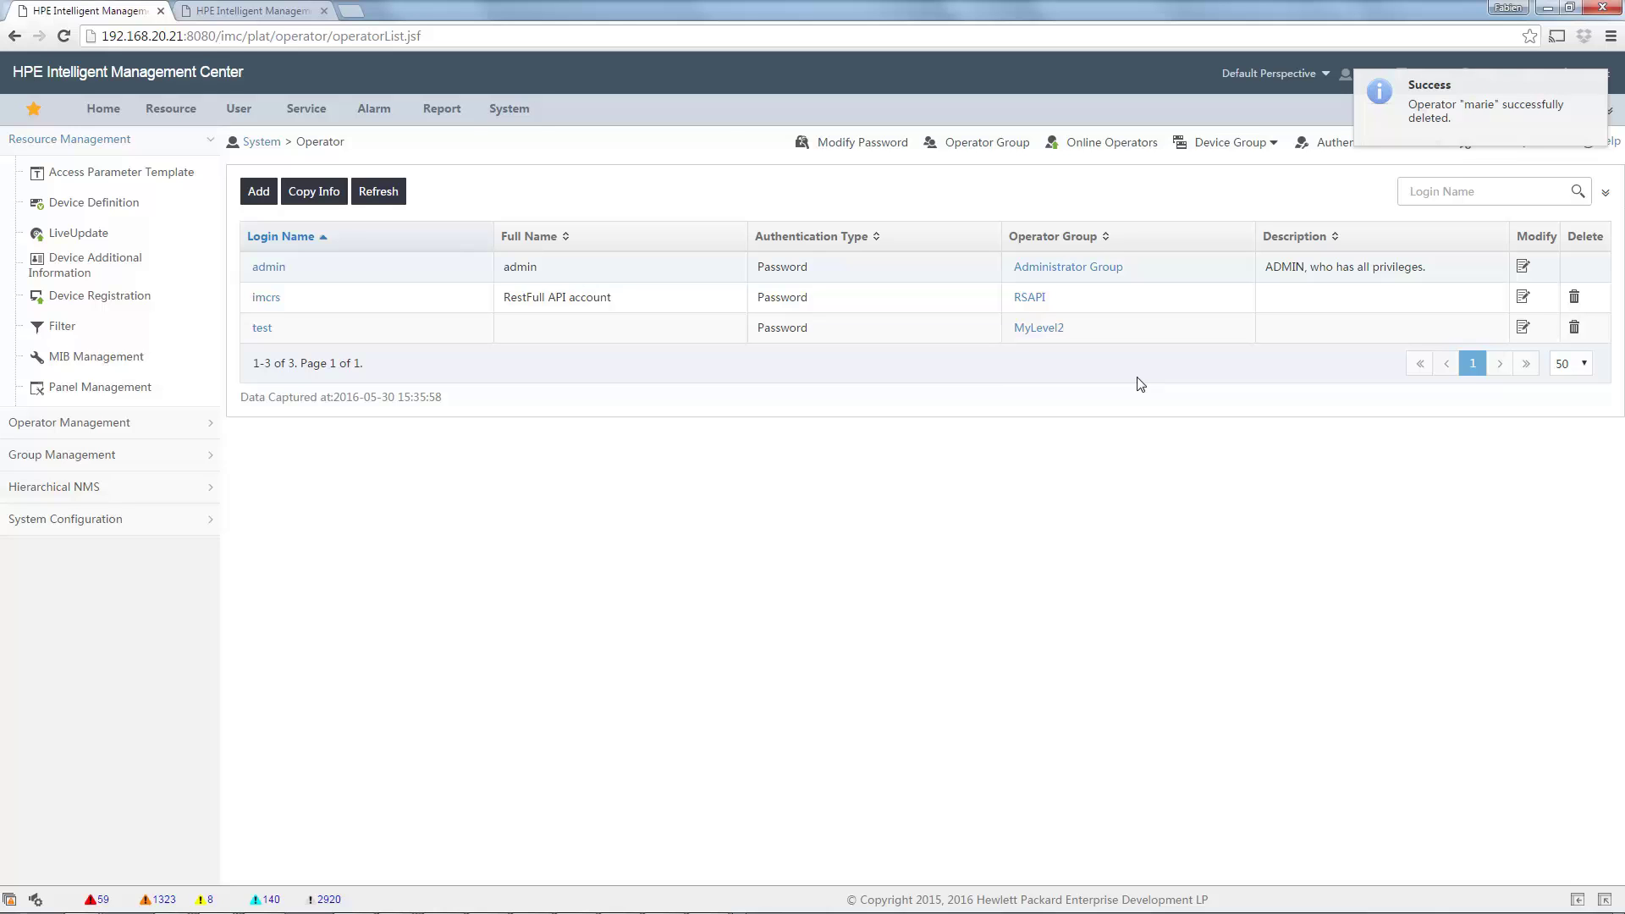
pyautogui.moveTo(515, 119)
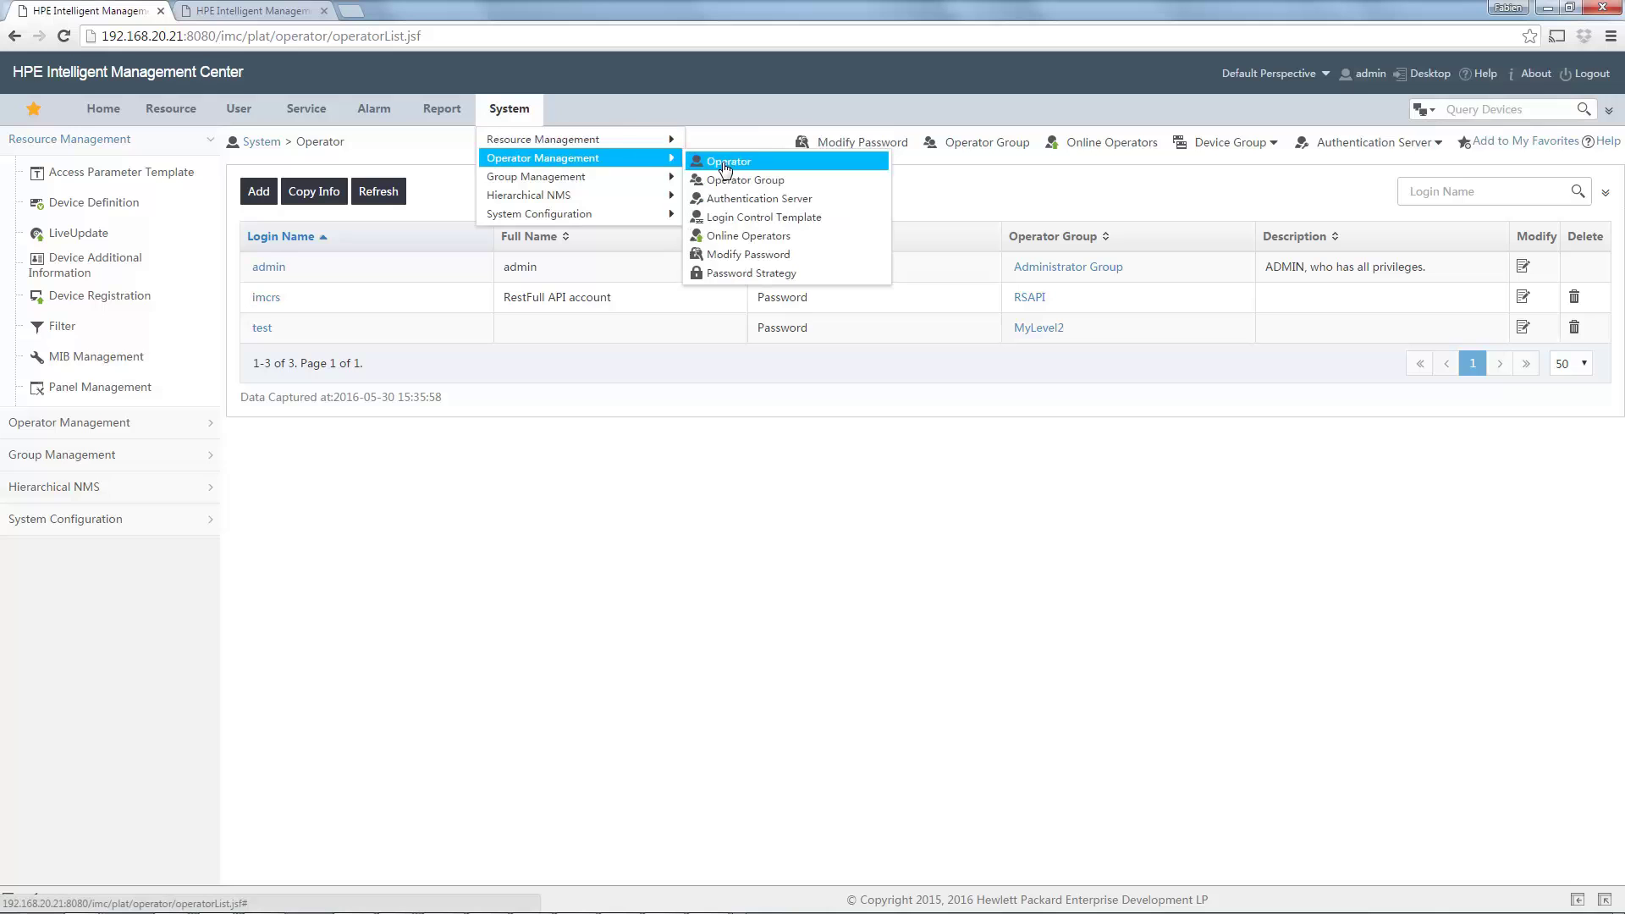
# Open the authentication server page and keep Microsoft Active Directory as the LDAP server type (192.168.20.10:389).
pyautogui.click(740, 201)
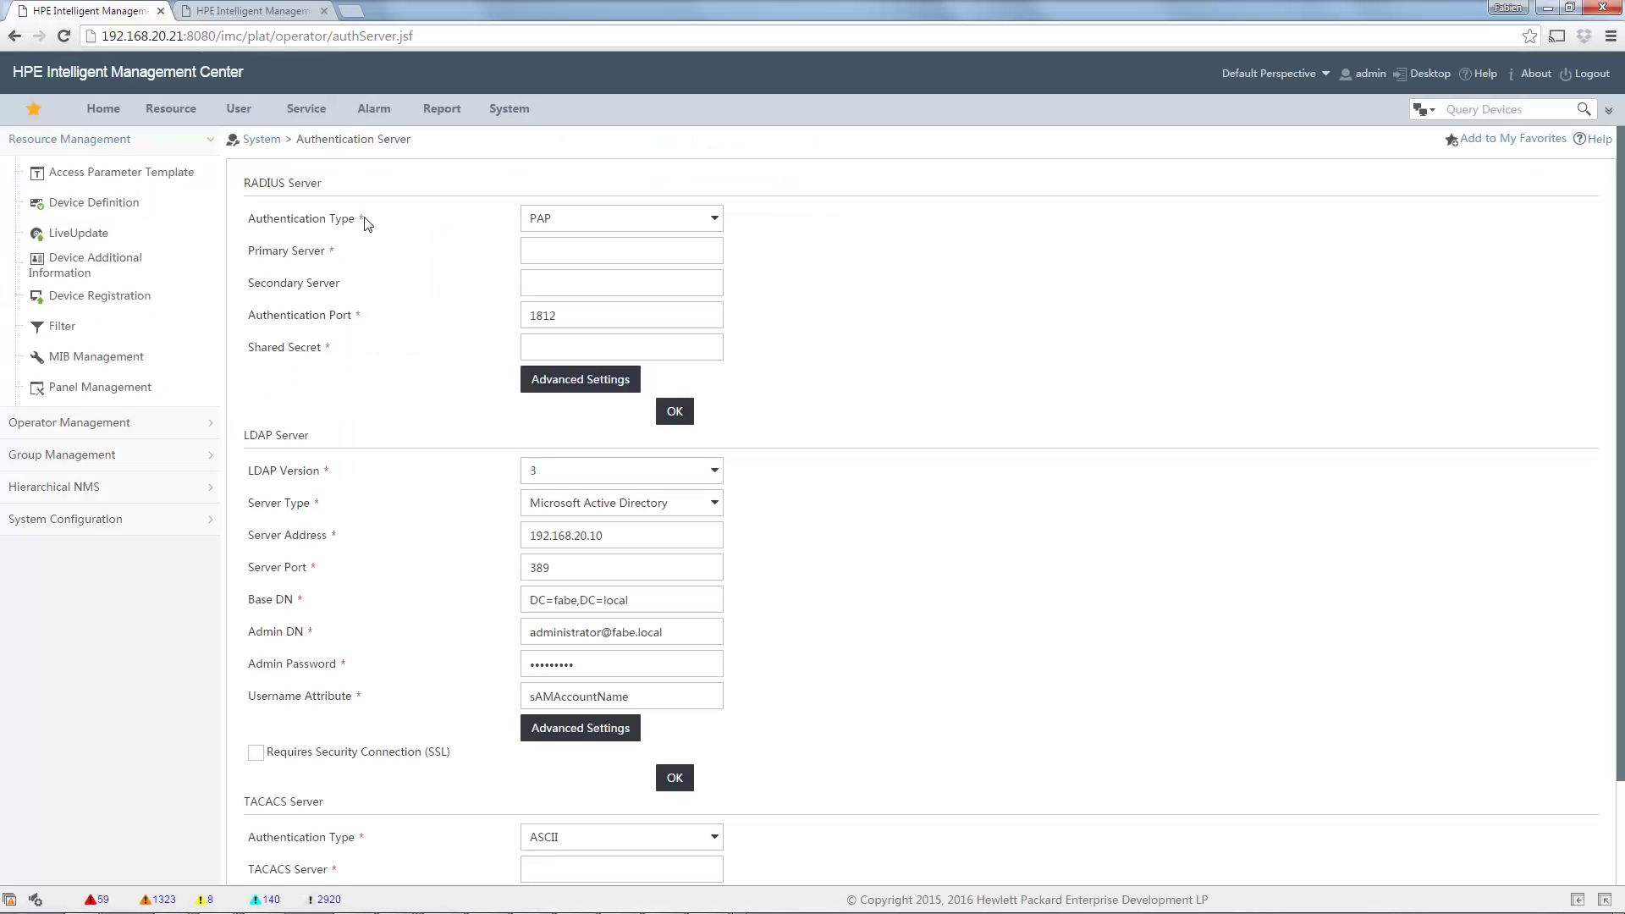
pyautogui.scroll(-3, 378, 409)
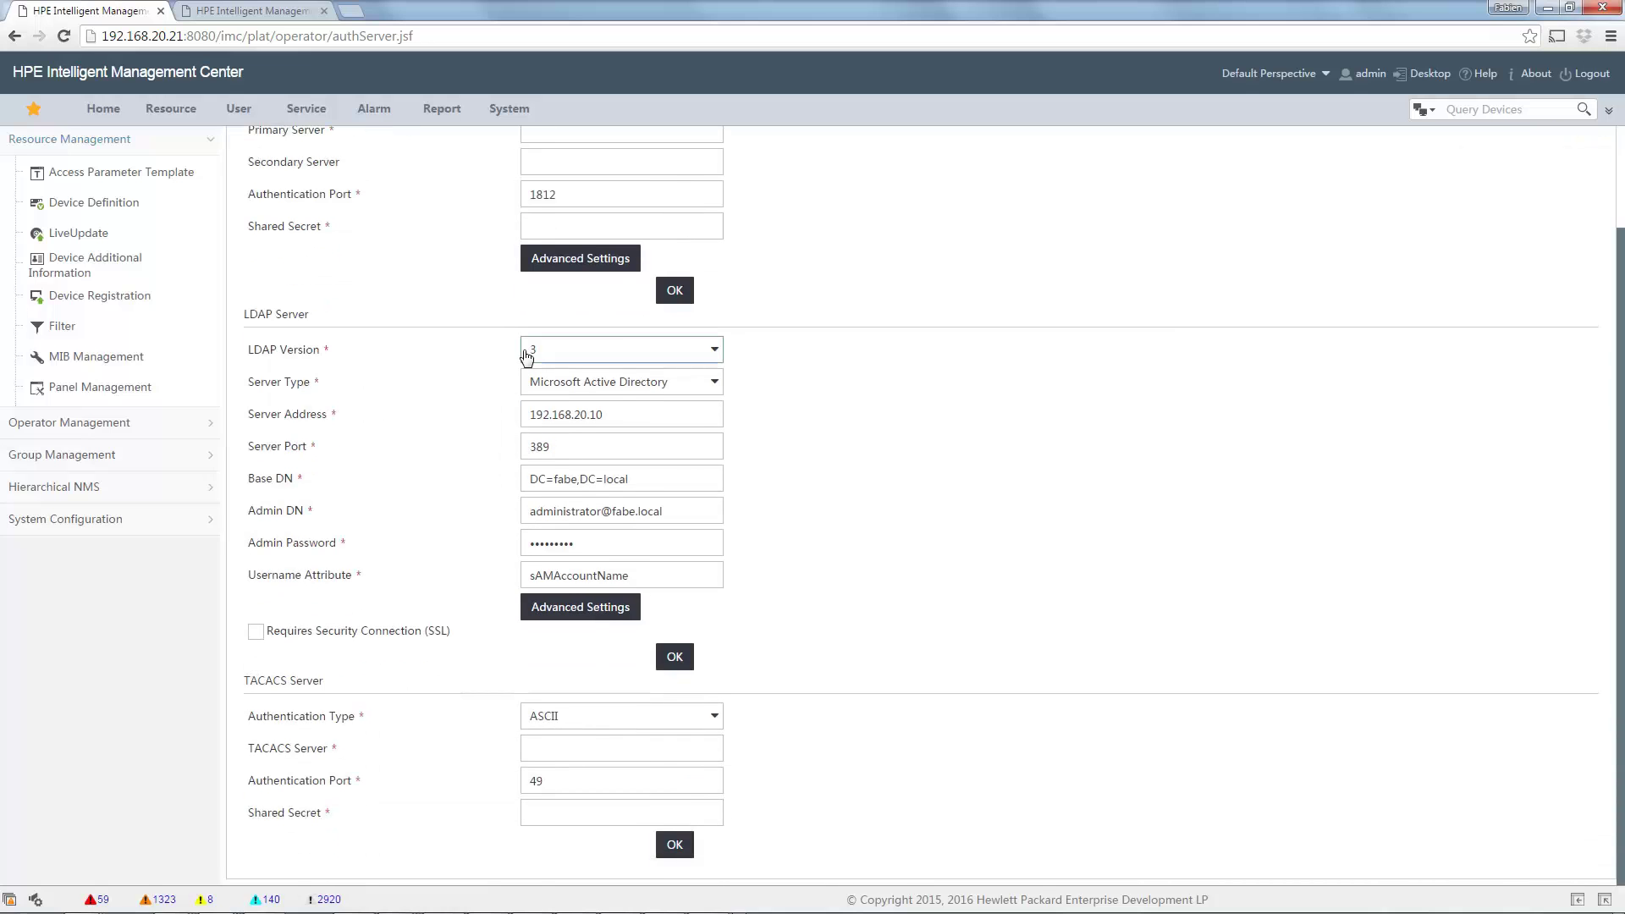
pyautogui.click(657, 383)
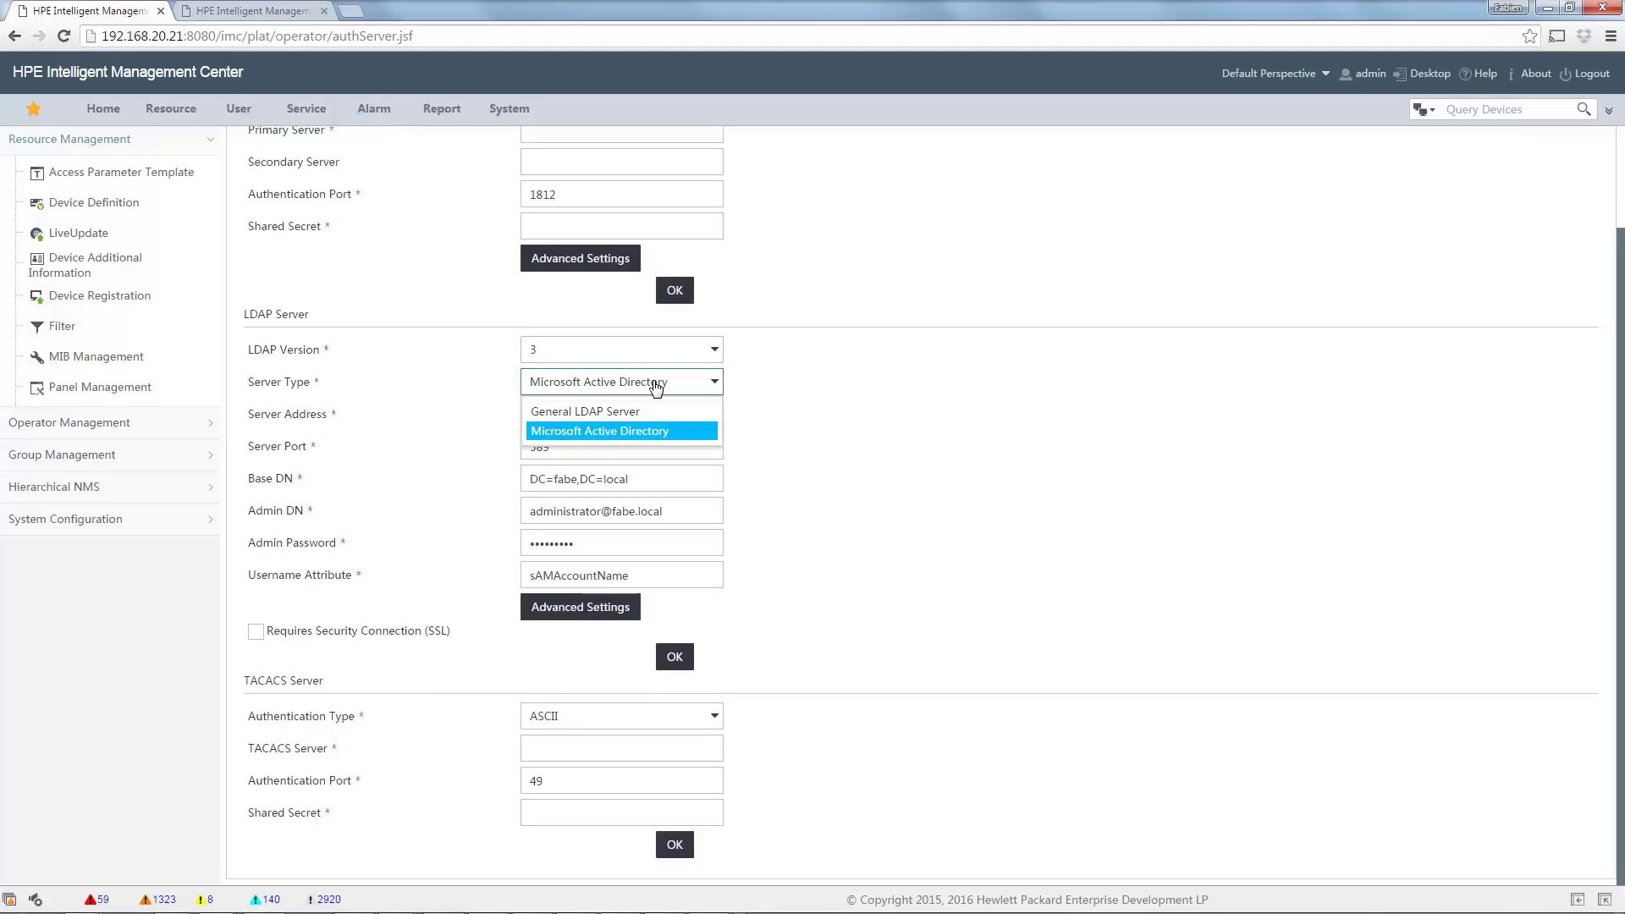
pyautogui.click(876, 418)
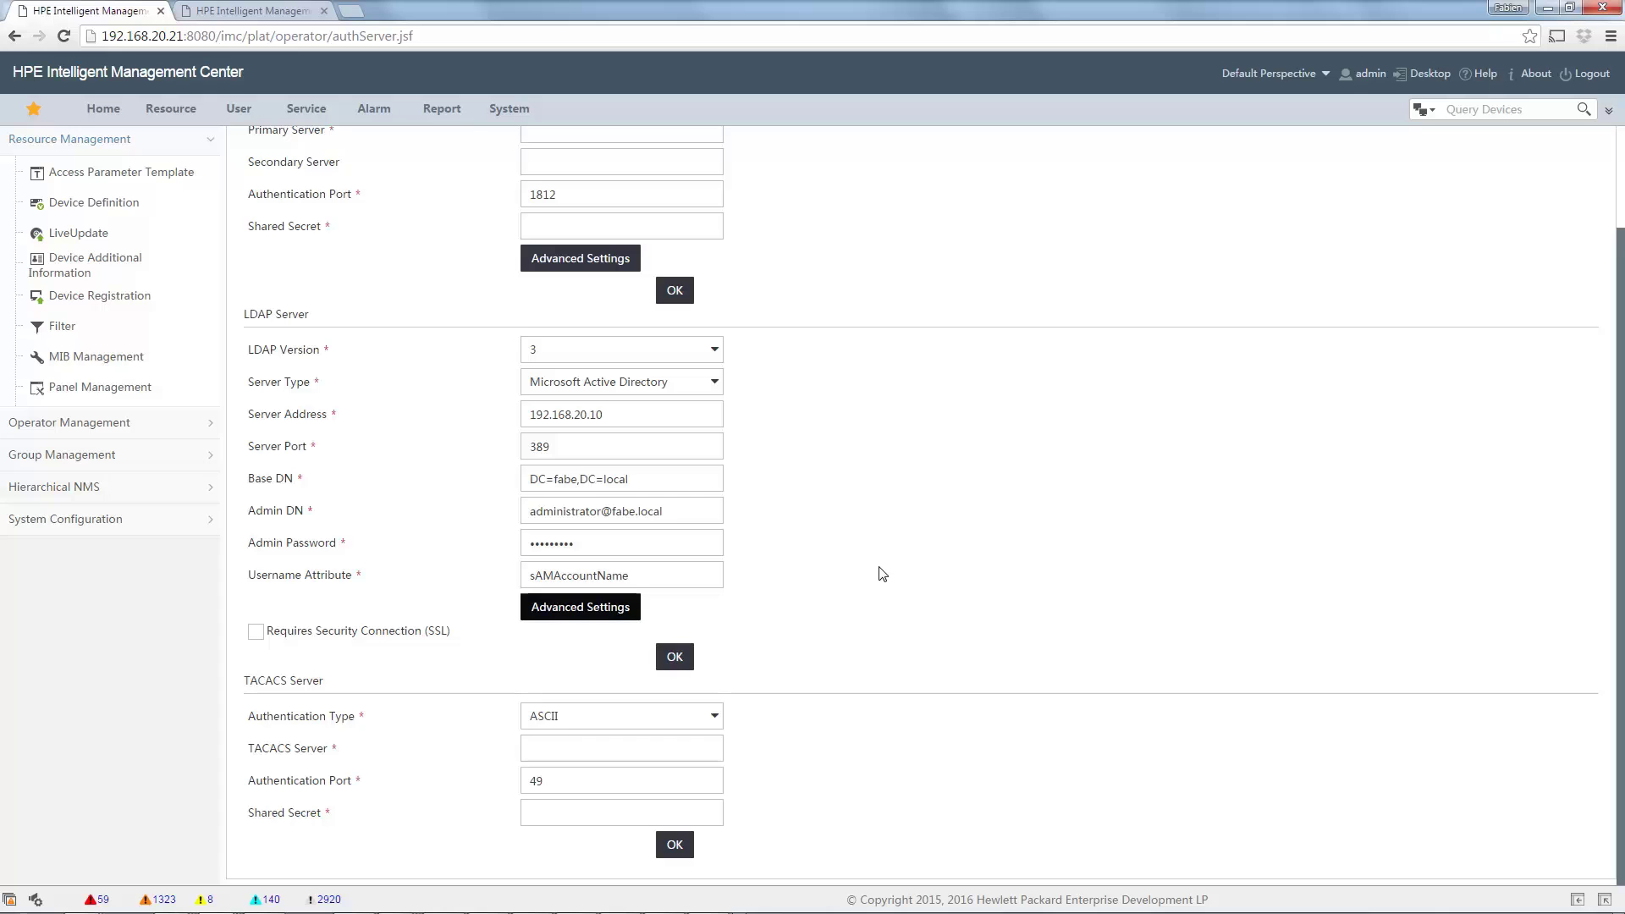
# In advanced LDAP settings, add a match rule mapping the pasted Family VIP OU to MyLevel2.
pyautogui.click(542, 613)
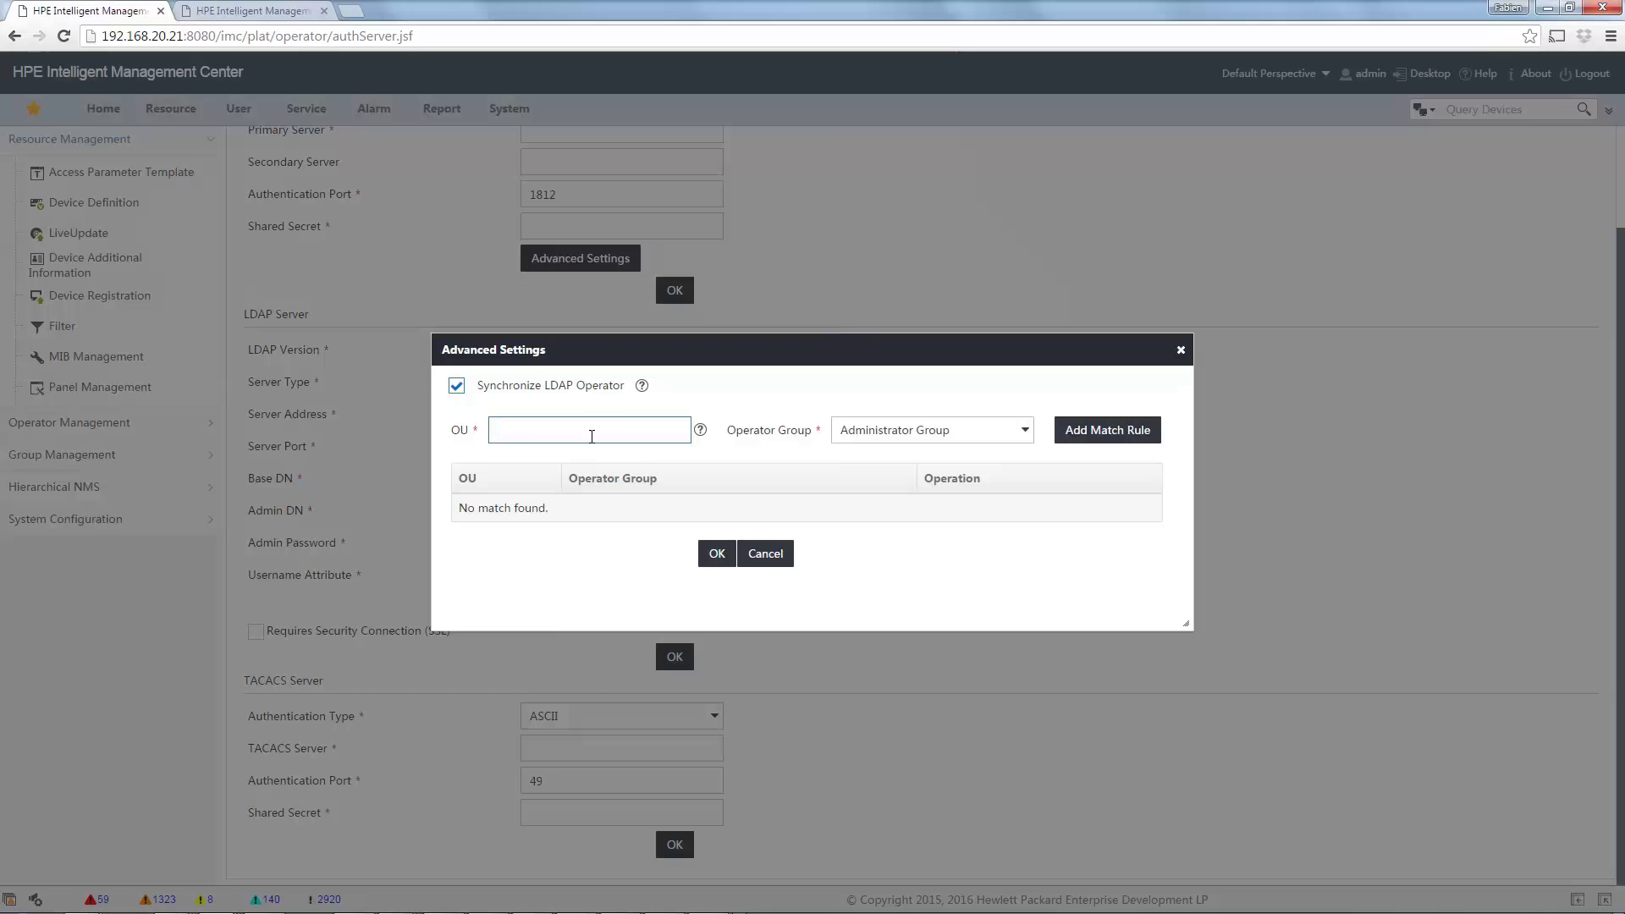
pyautogui.write('OU=Home-Users,DC=fabe,DC=local')
pyautogui.press('Home')
pyautogui.click(952, 439)
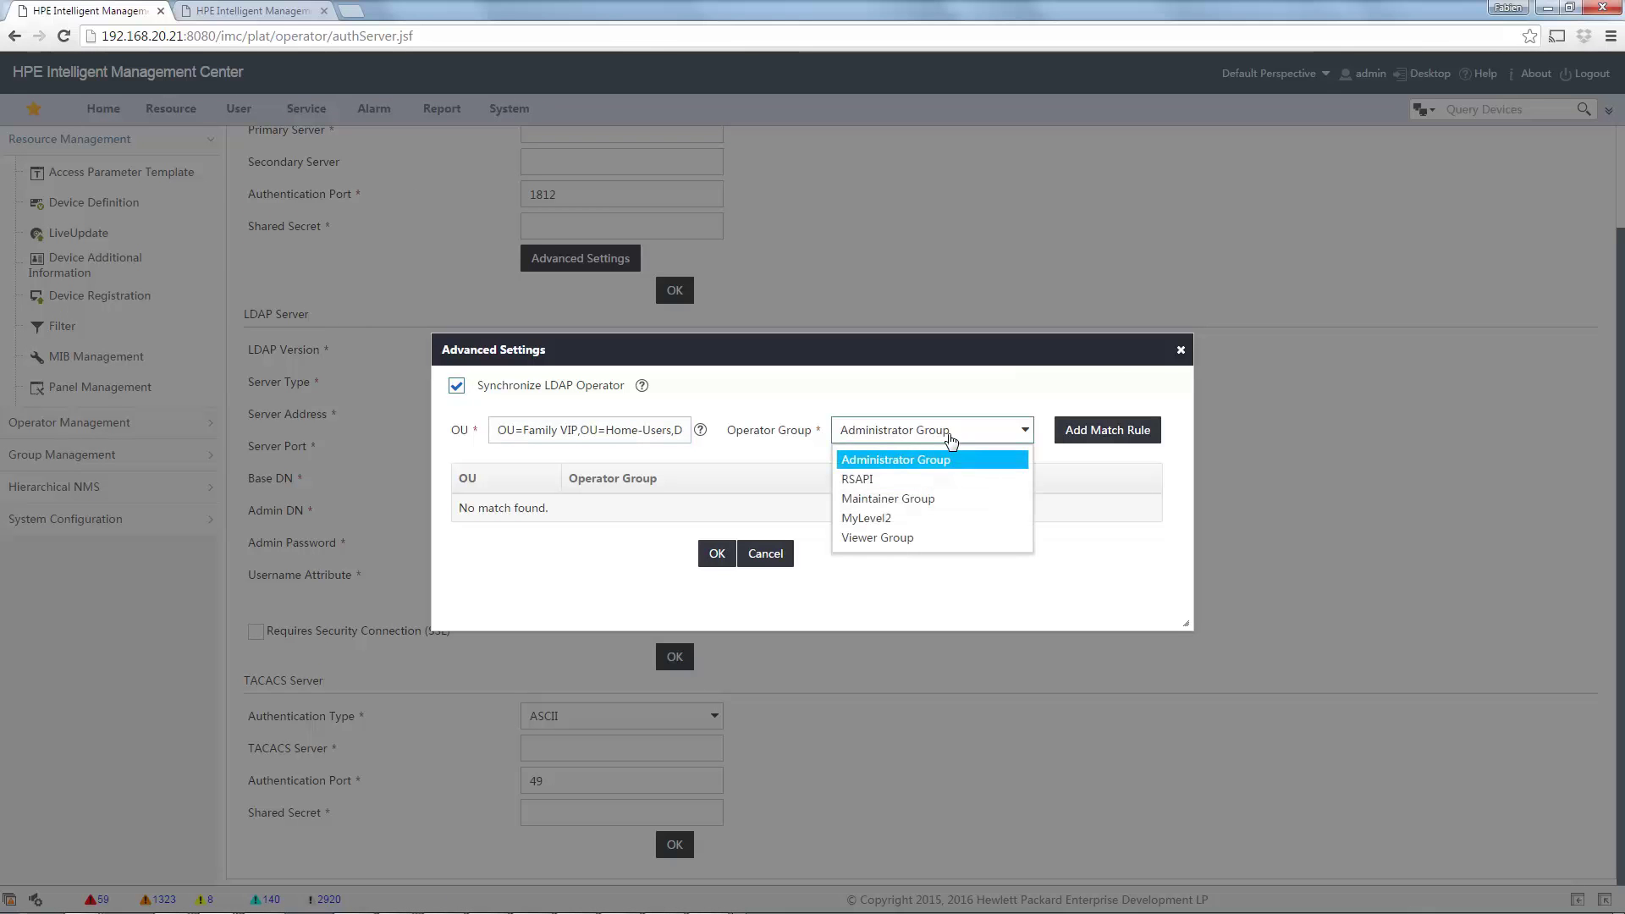
pyautogui.click(887, 520)
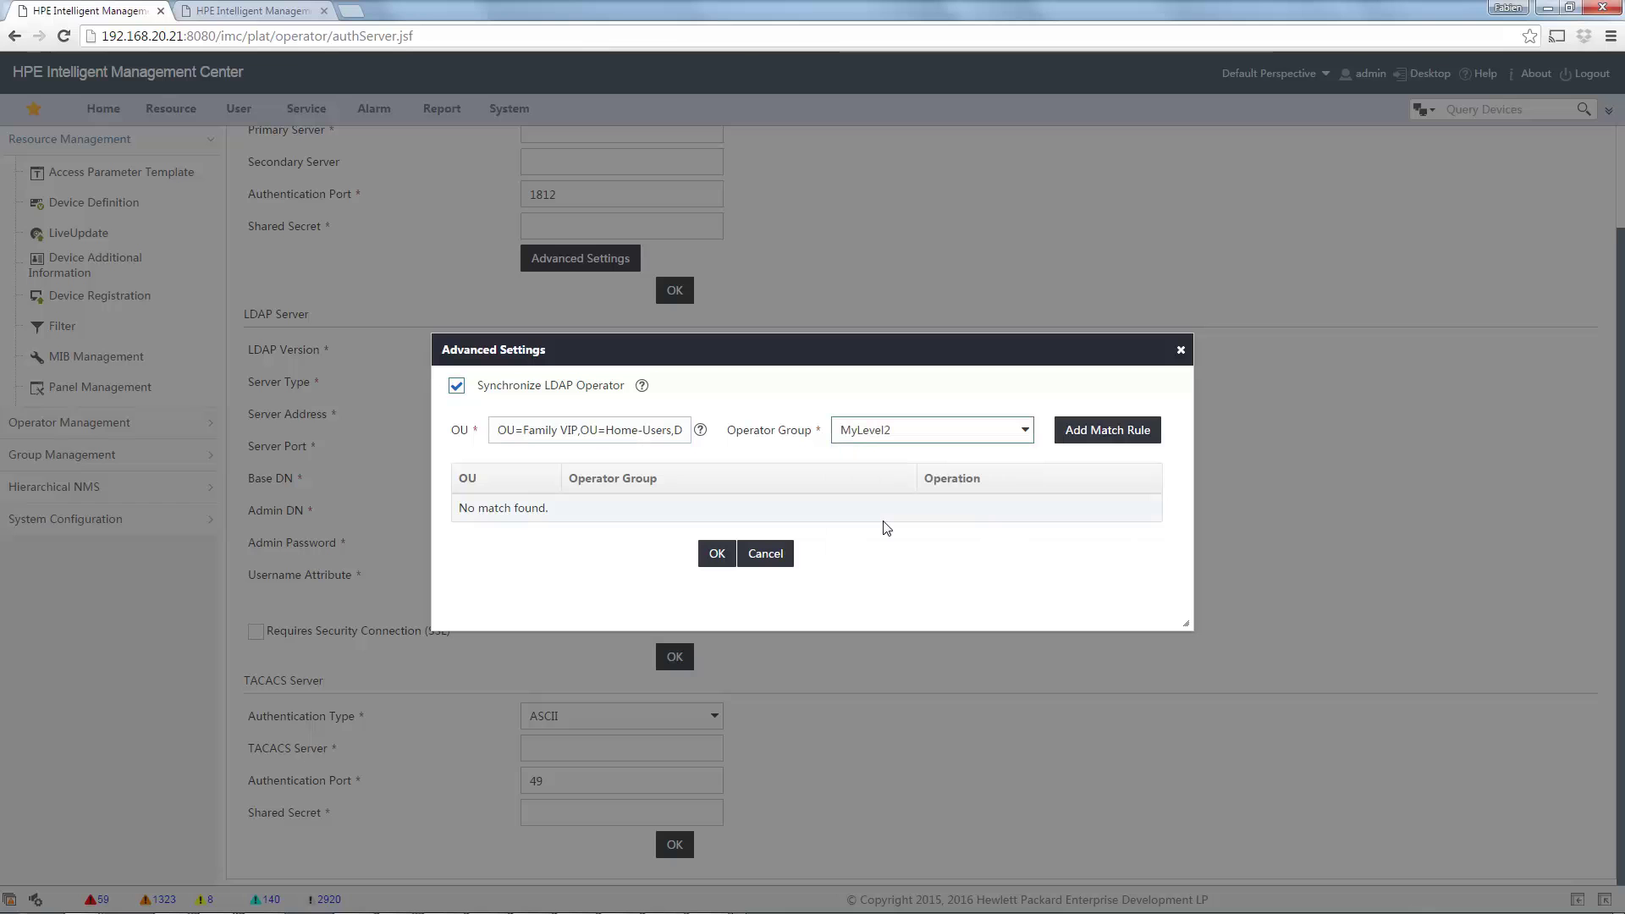
pyautogui.click(1099, 440)
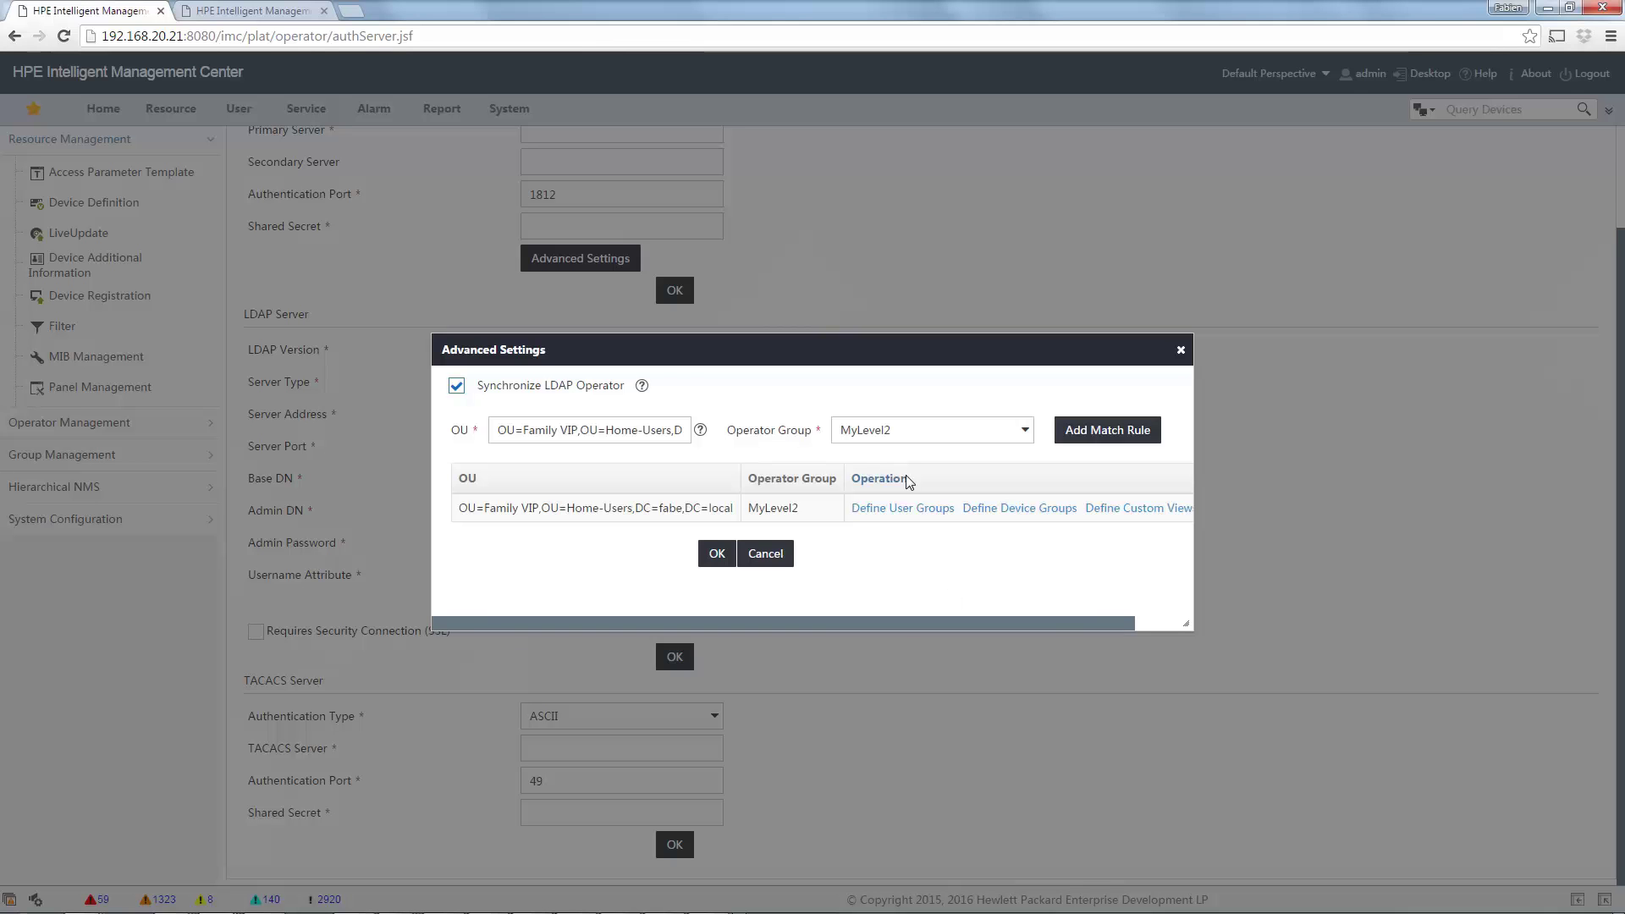
pyautogui.moveTo(882, 628); pyautogui.dragTo(941, 627)
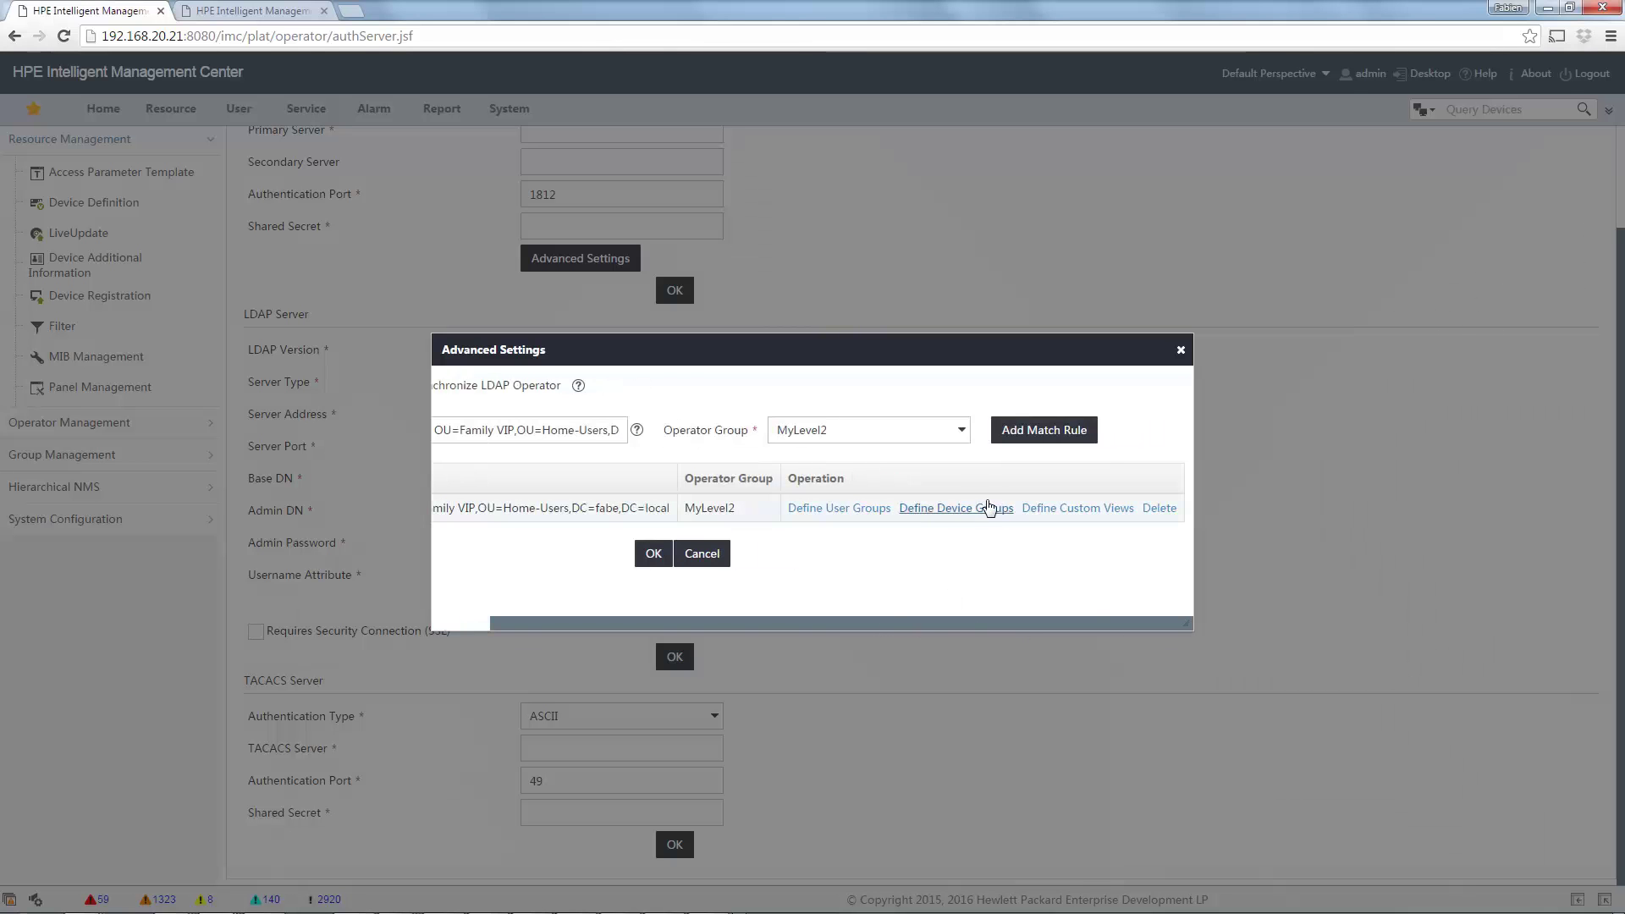
# Assign the Fabe Home custom view and OnlyOne device group to the rule, then save the advanced settings.
pyautogui.click(1066, 514)
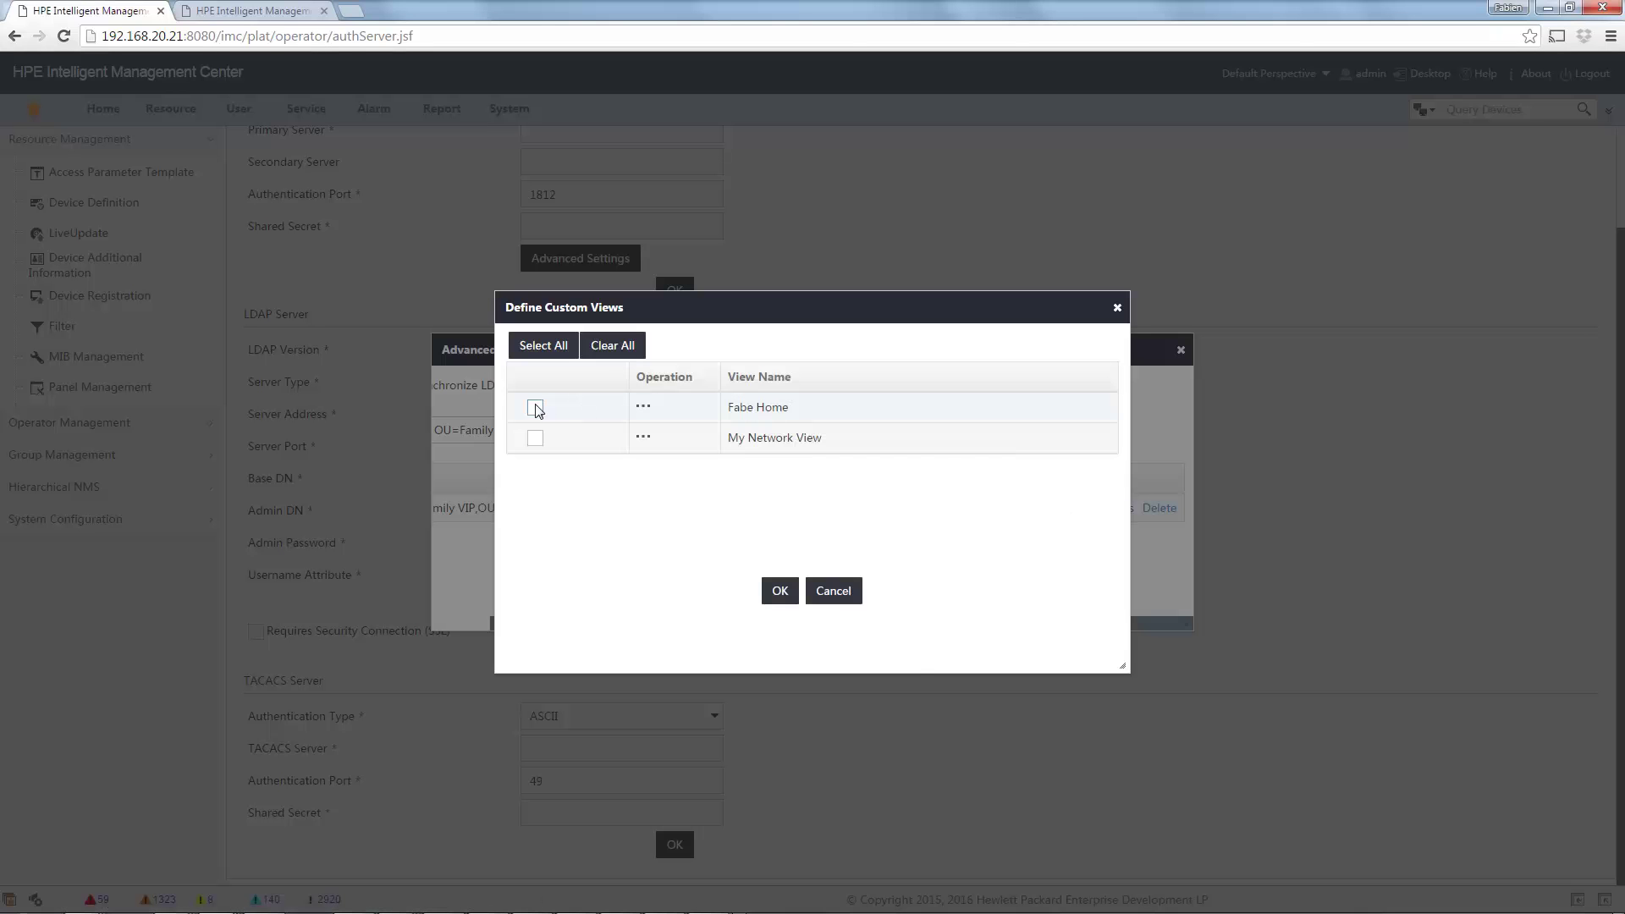
pyautogui.click(535, 407)
pyautogui.click(780, 591)
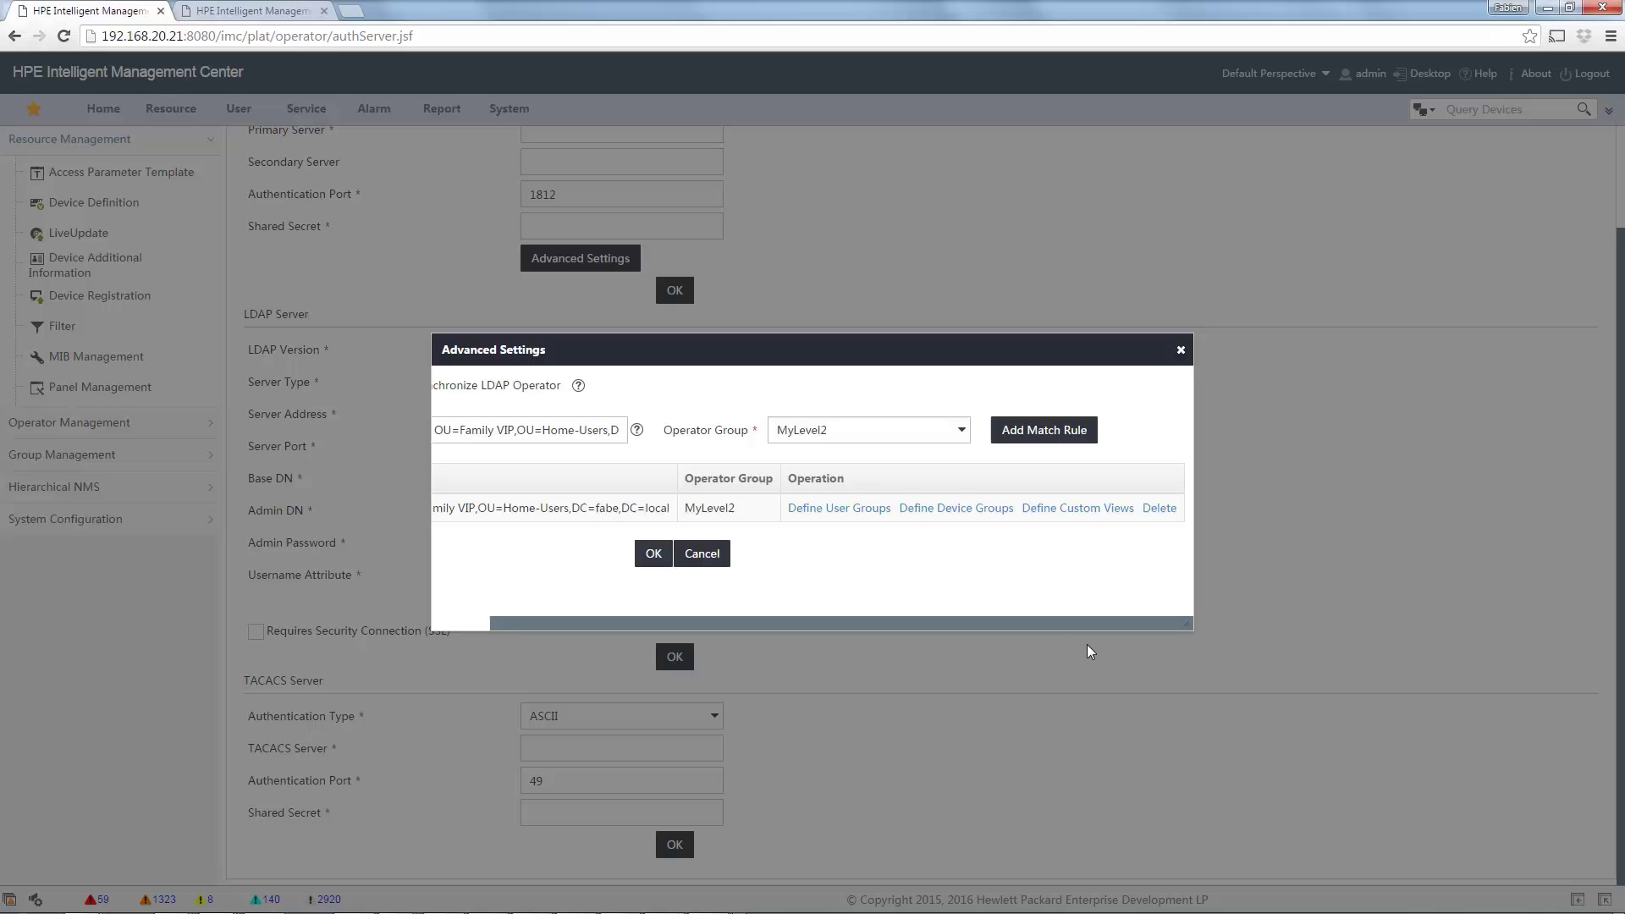
pyautogui.click(957, 511)
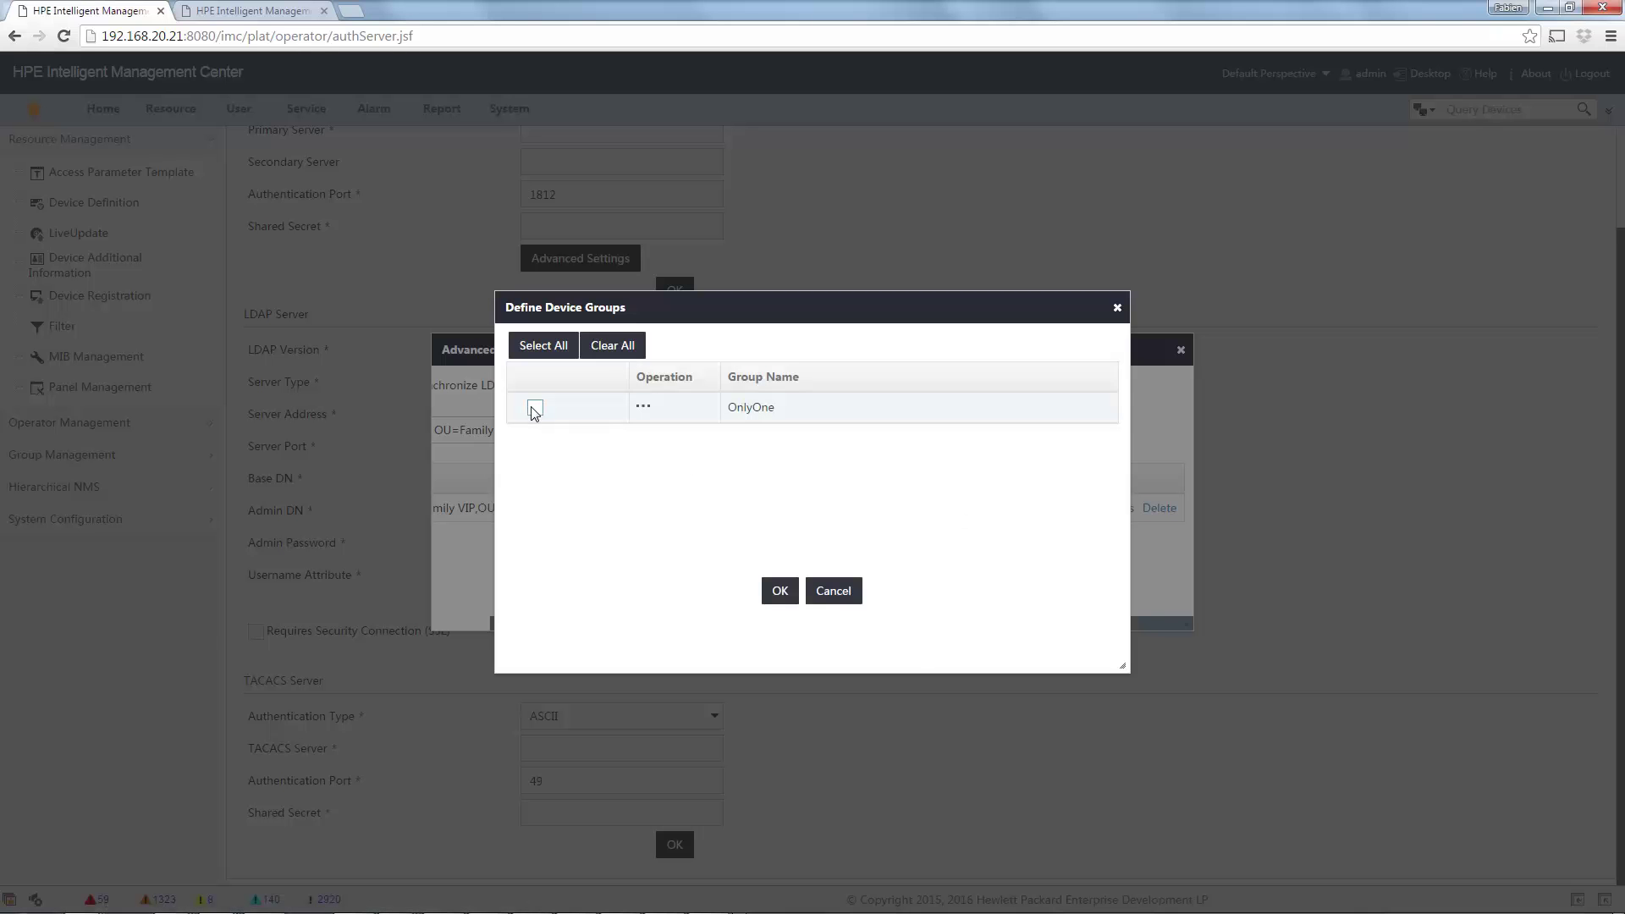
pyautogui.click(535, 409)
pyautogui.click(775, 591)
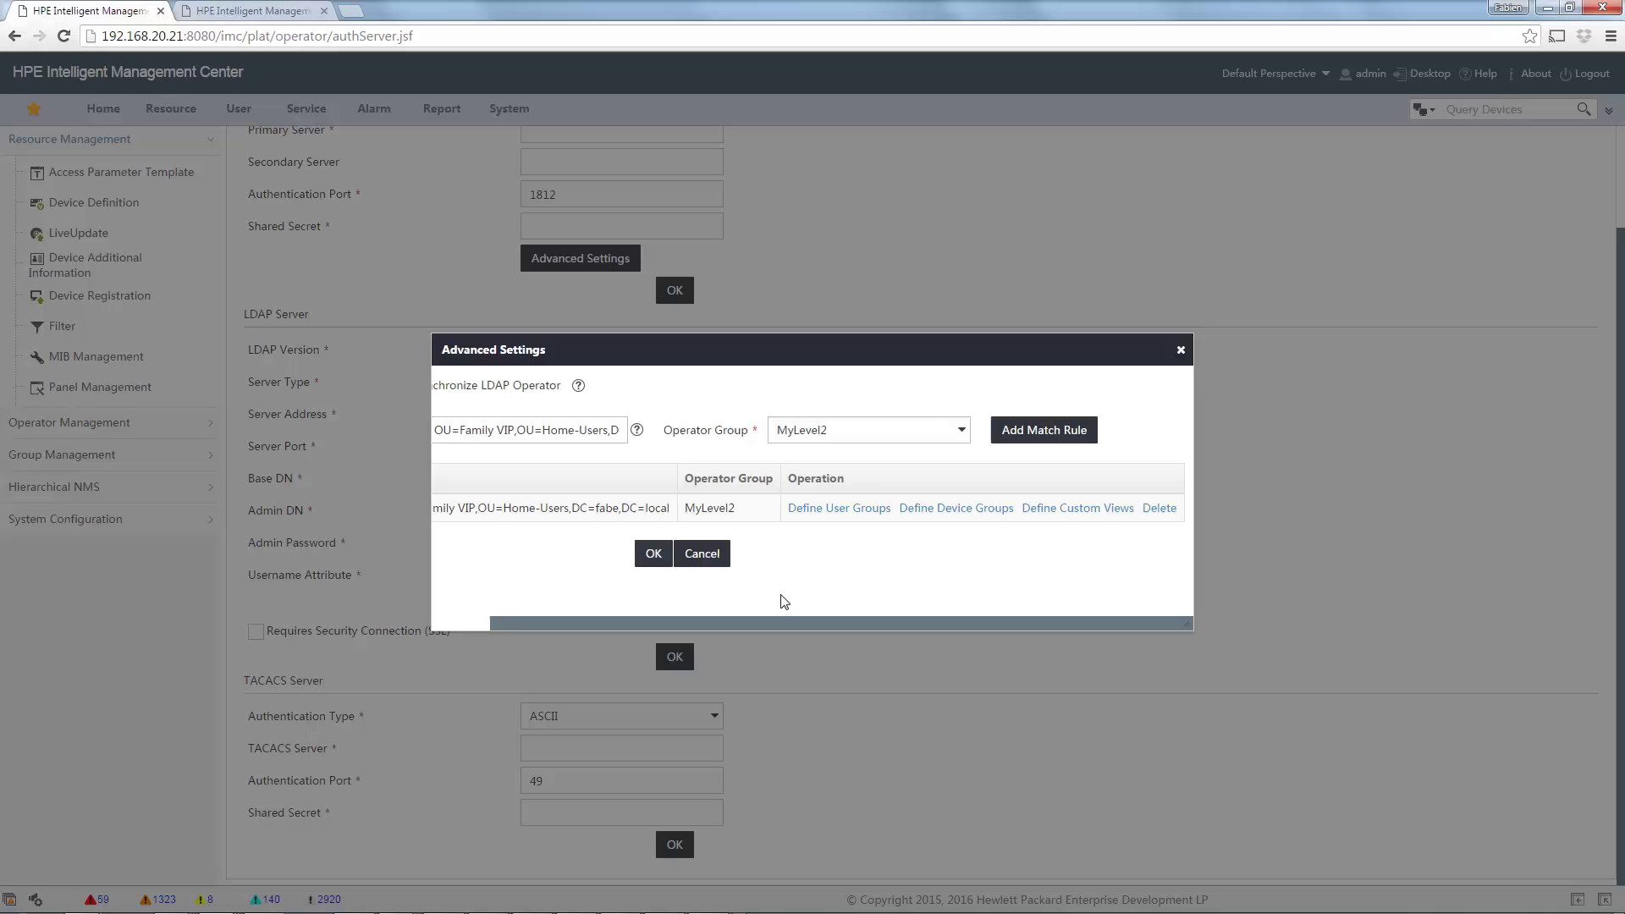
pyautogui.click(653, 555)
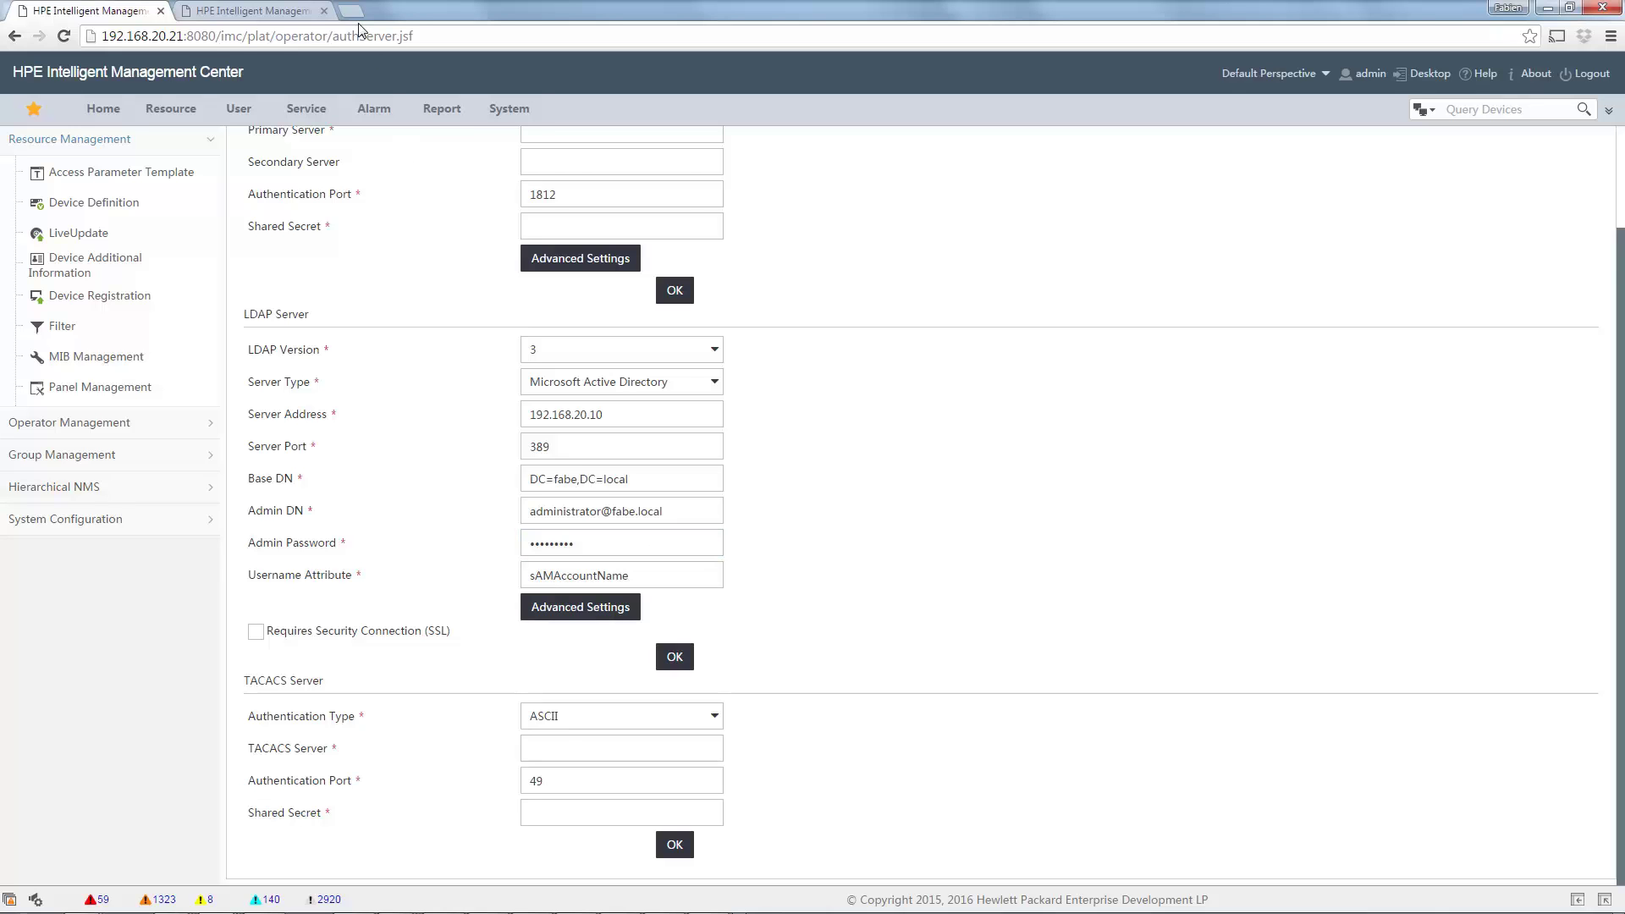
# Switch to the Firefox session and log out the test operator.
pyautogui.click(509, 108)
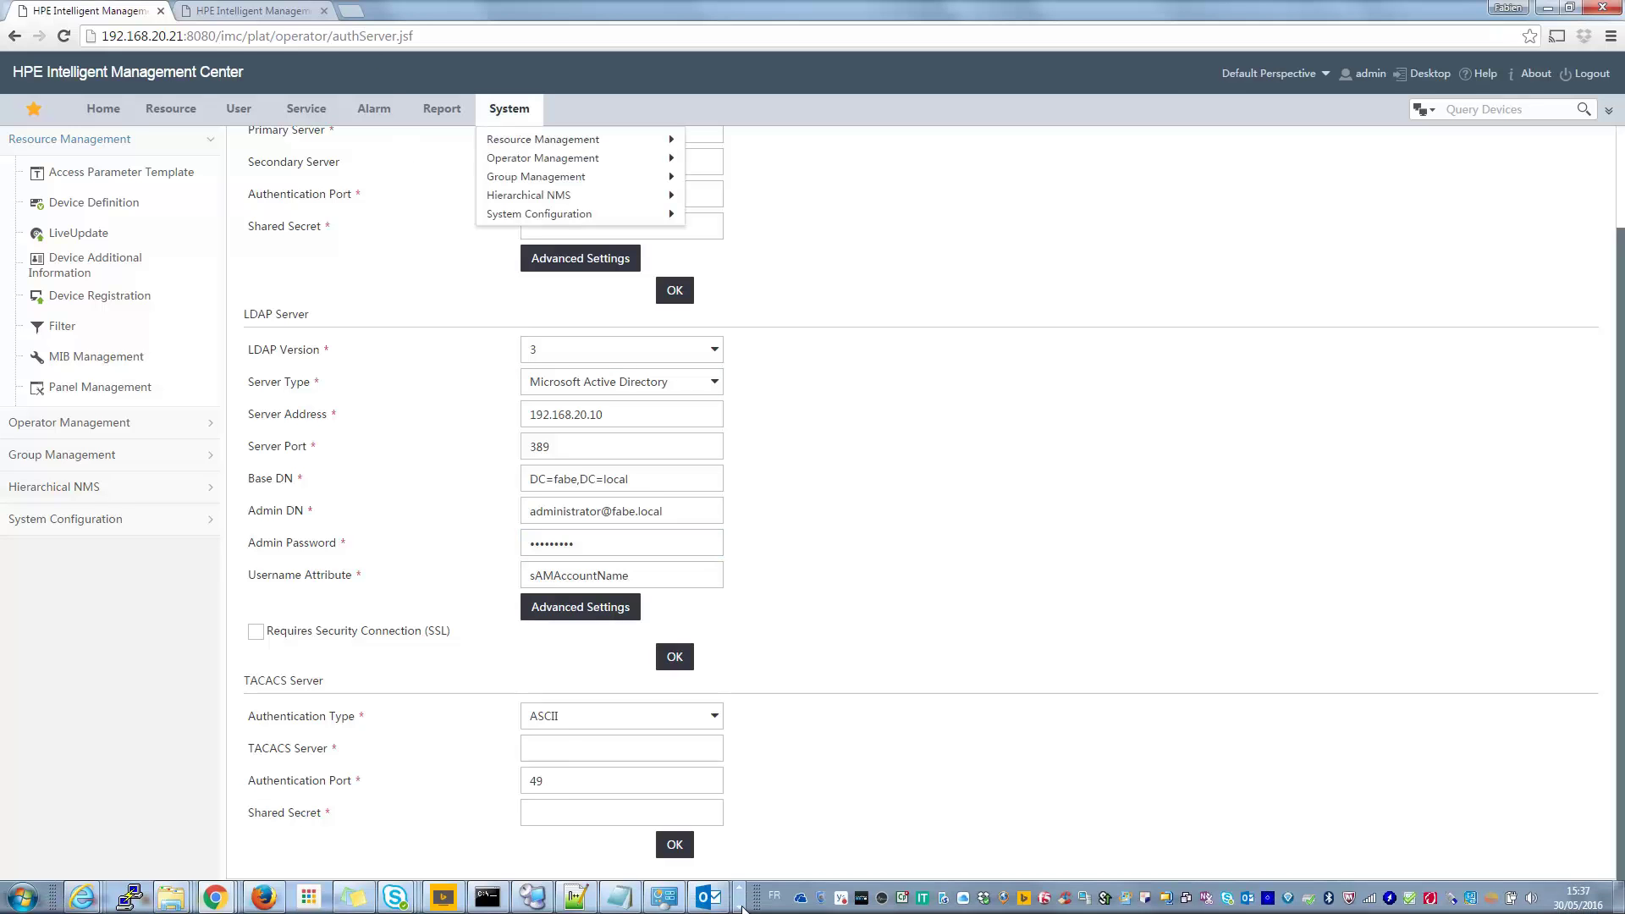
pyautogui.click(740, 896)
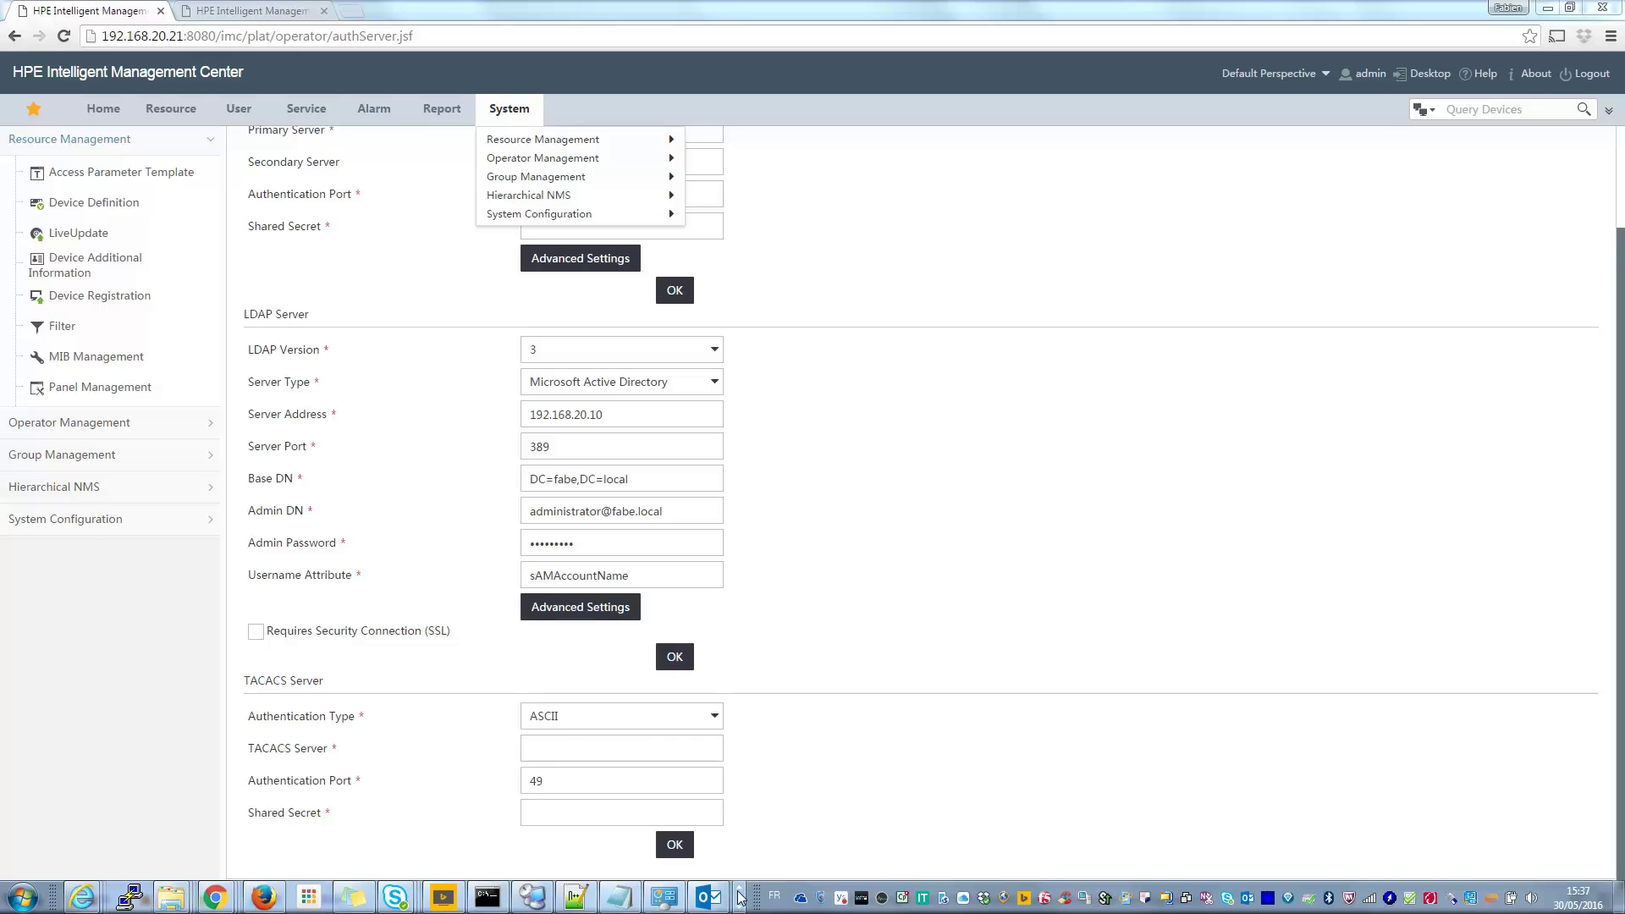
pyautogui.click(278, 897)
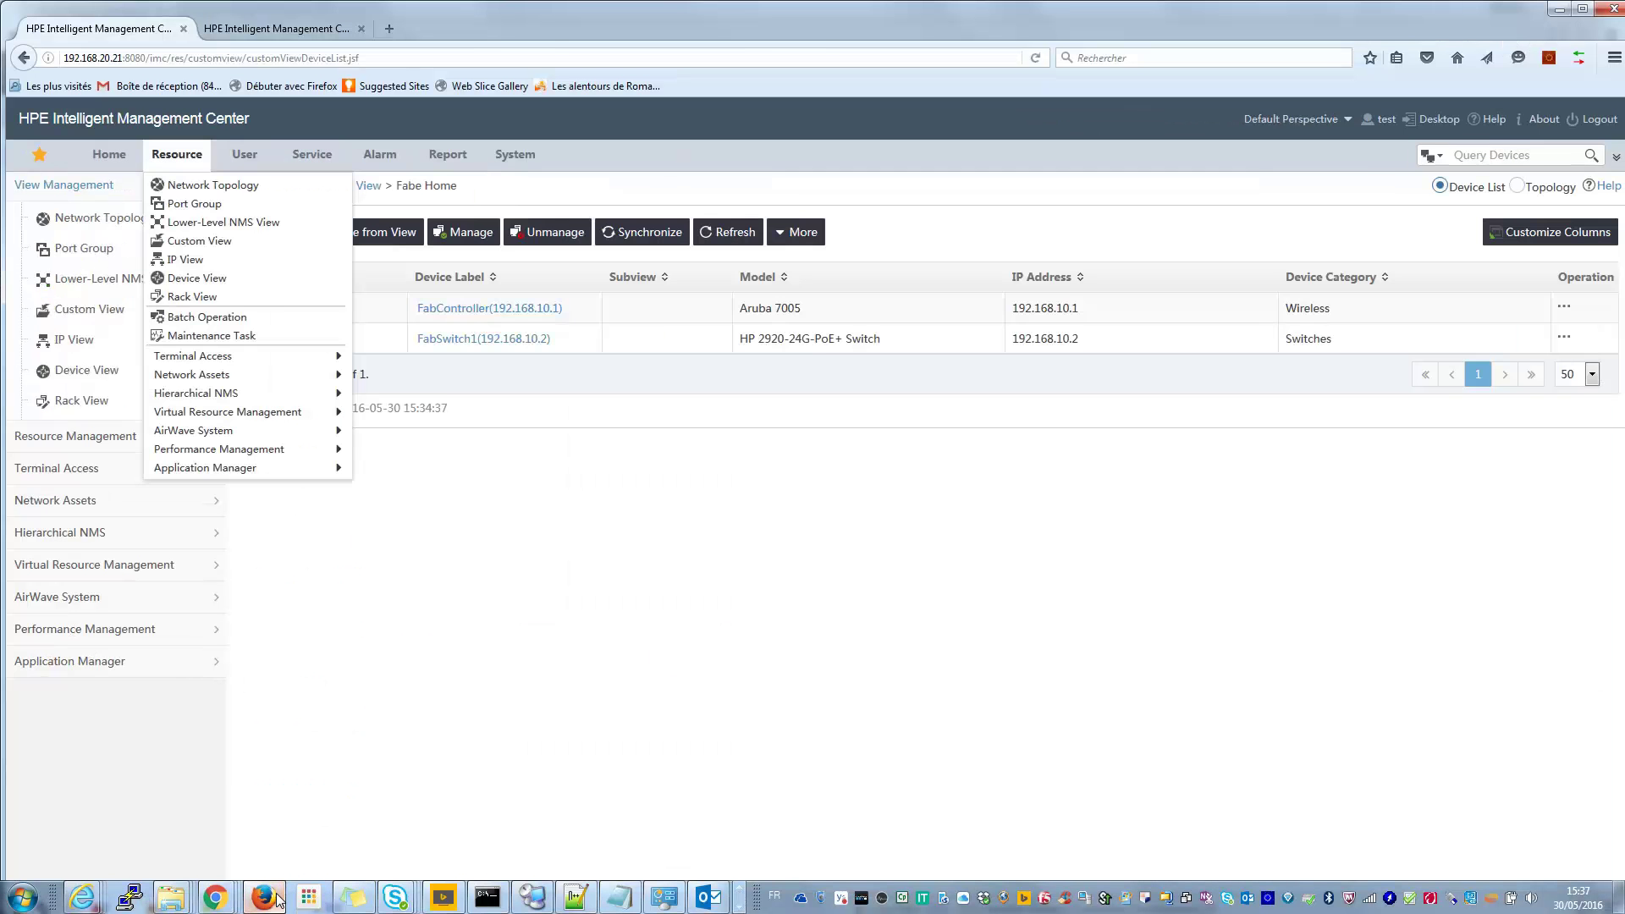
pyautogui.click(1597, 119)
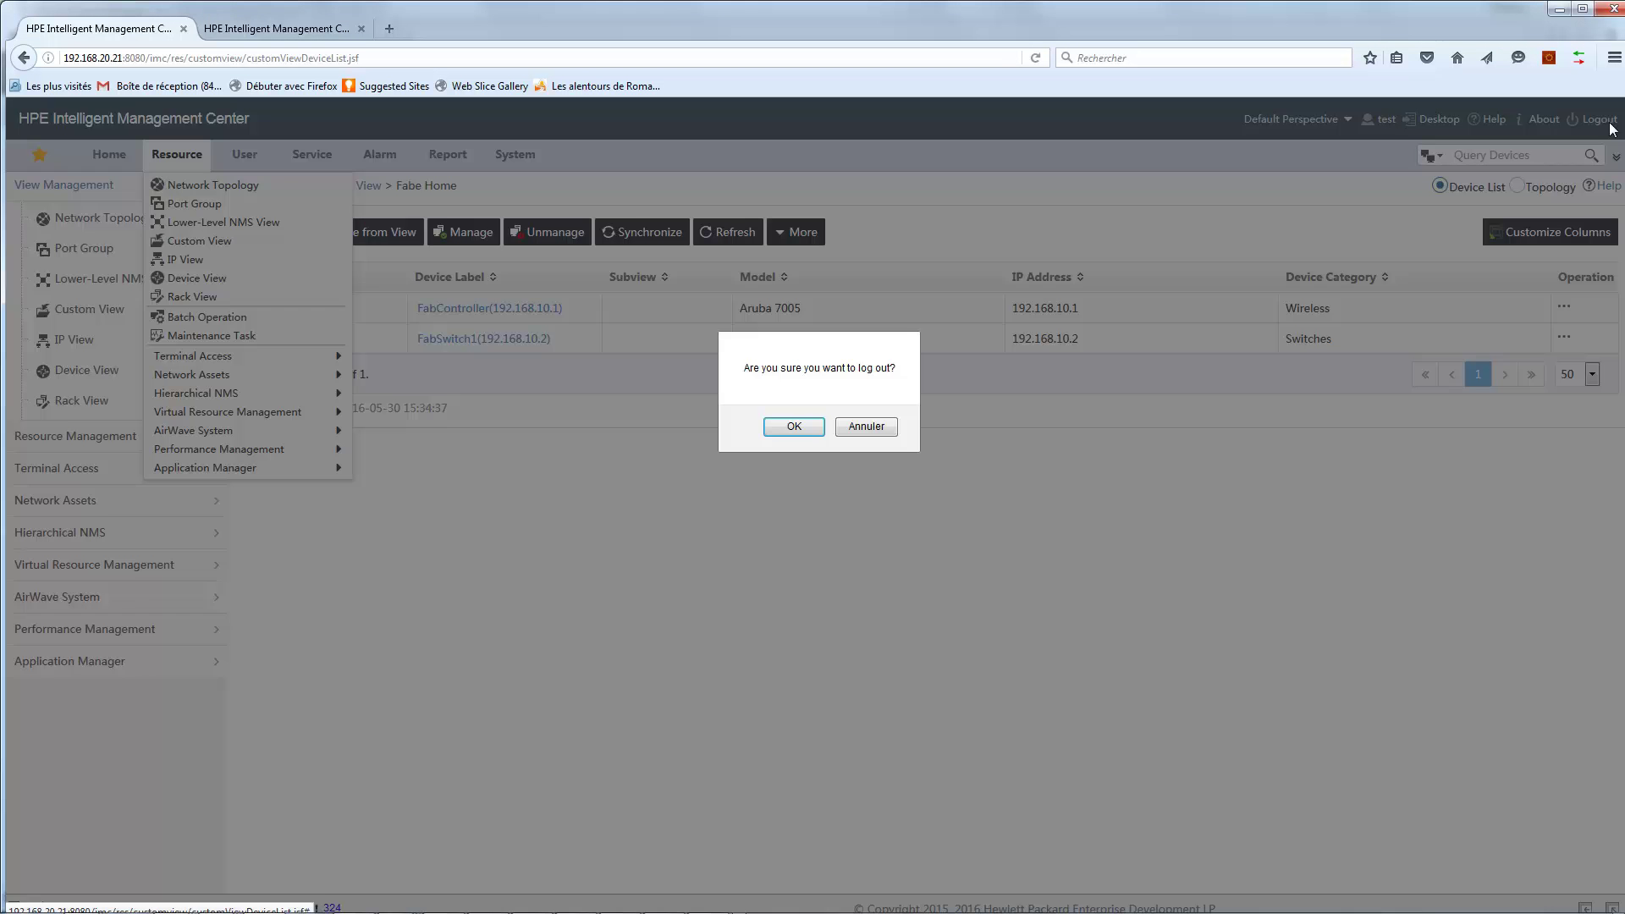
pyautogui.click(776, 432)
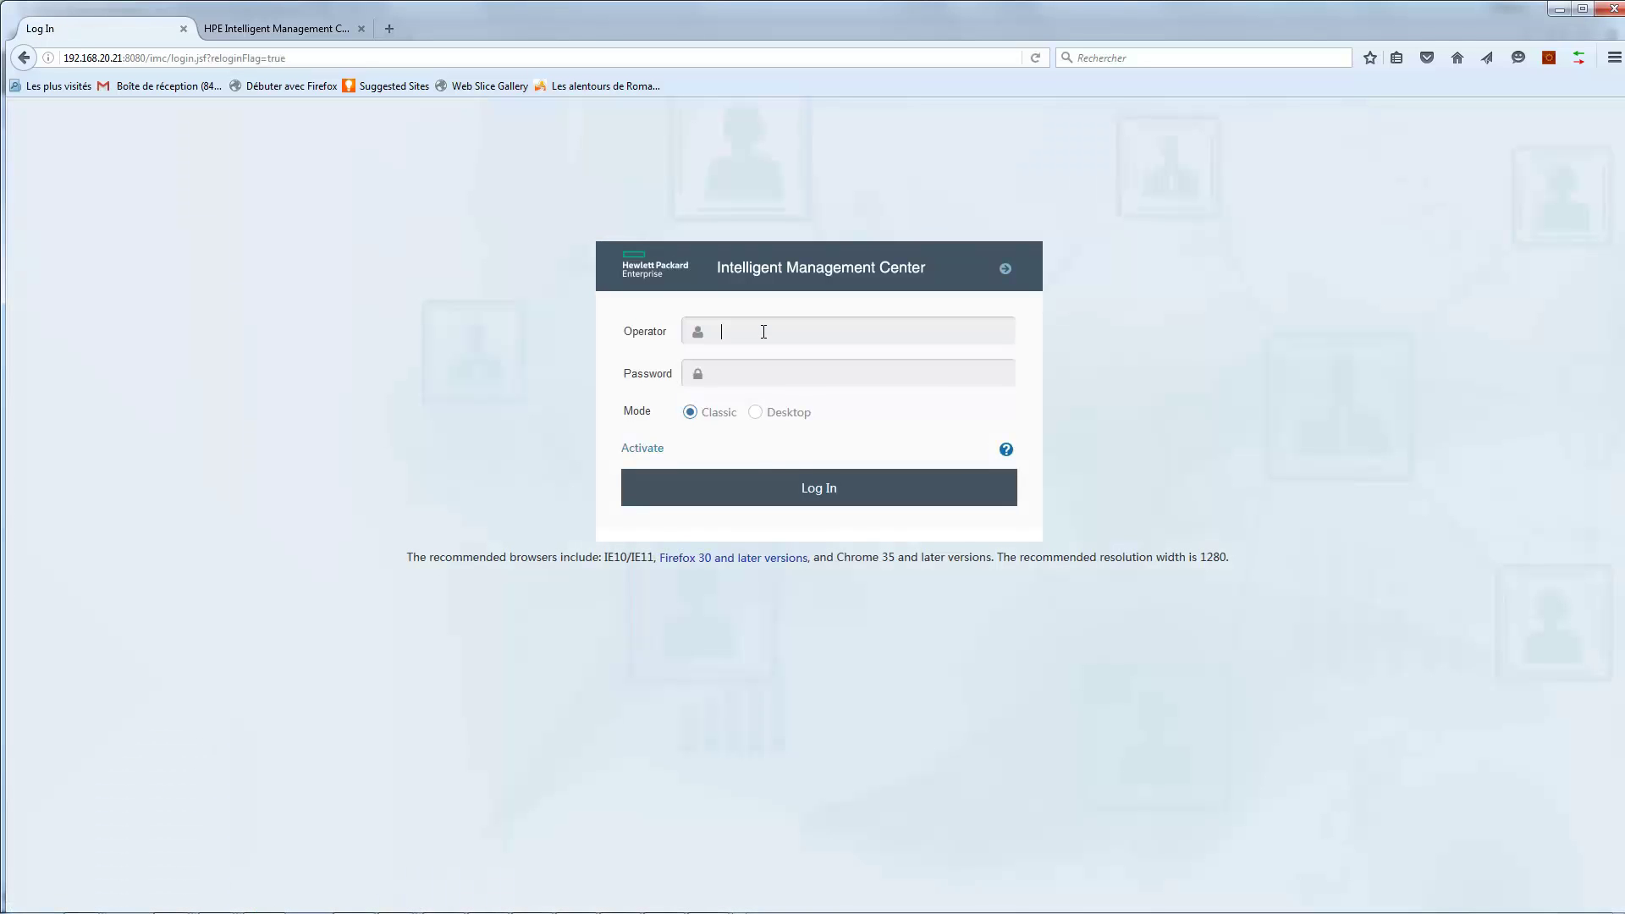
# Sign in with the synced Active Directory user's login name and password.
pyautogui.click(763, 332)
pyautogui.write('girau')
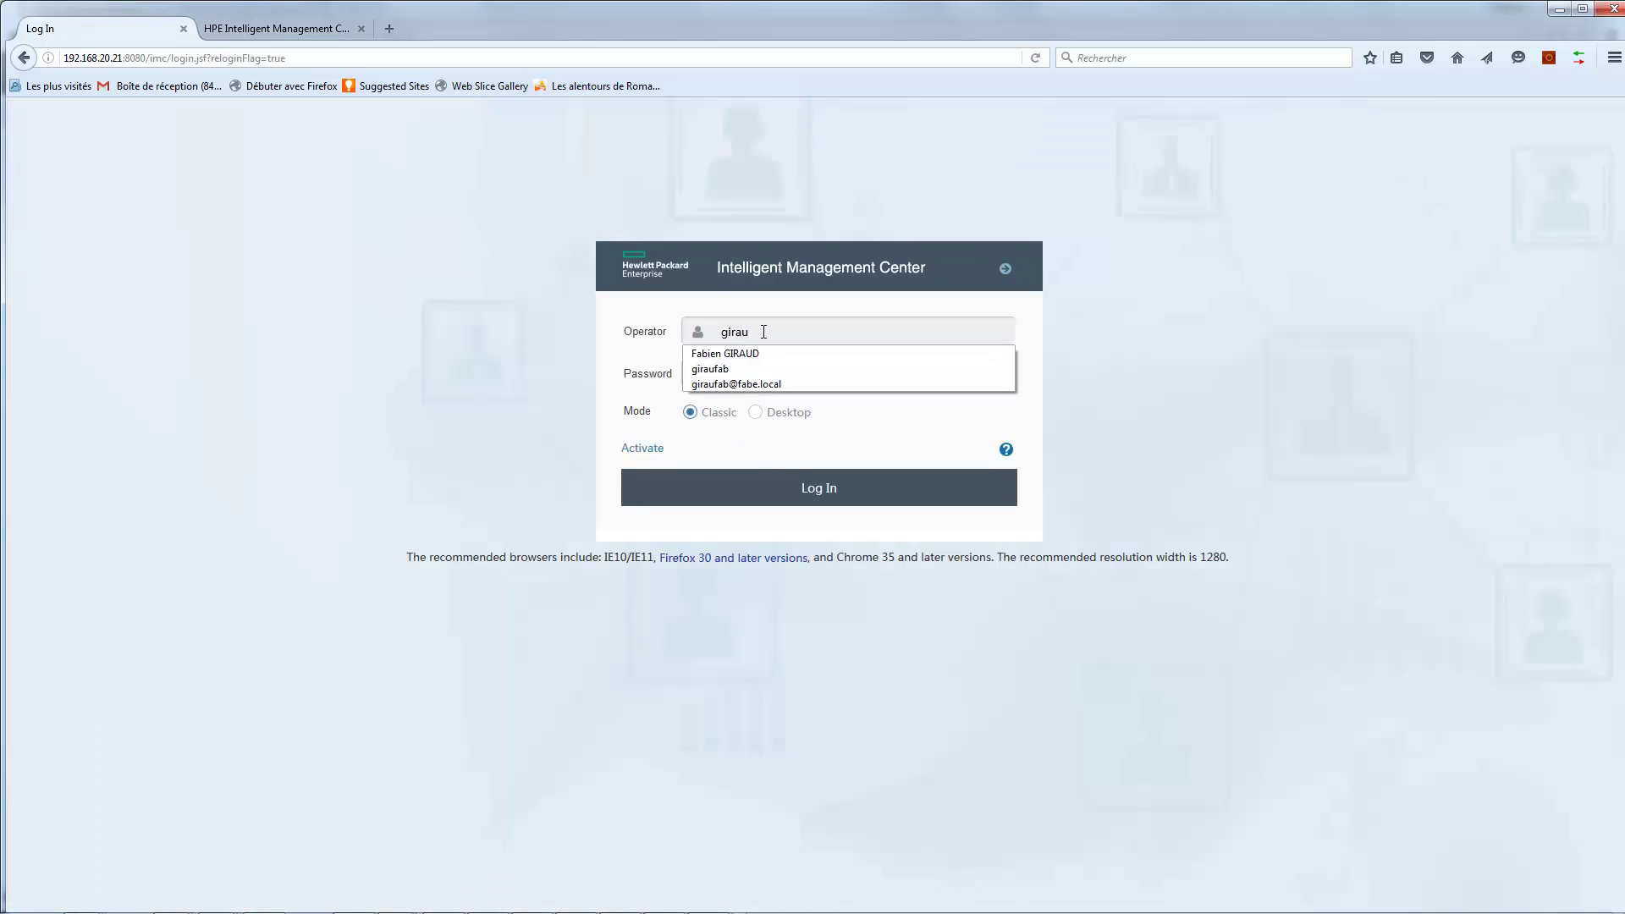
pyautogui.write('fab')
pyautogui.press('Down')
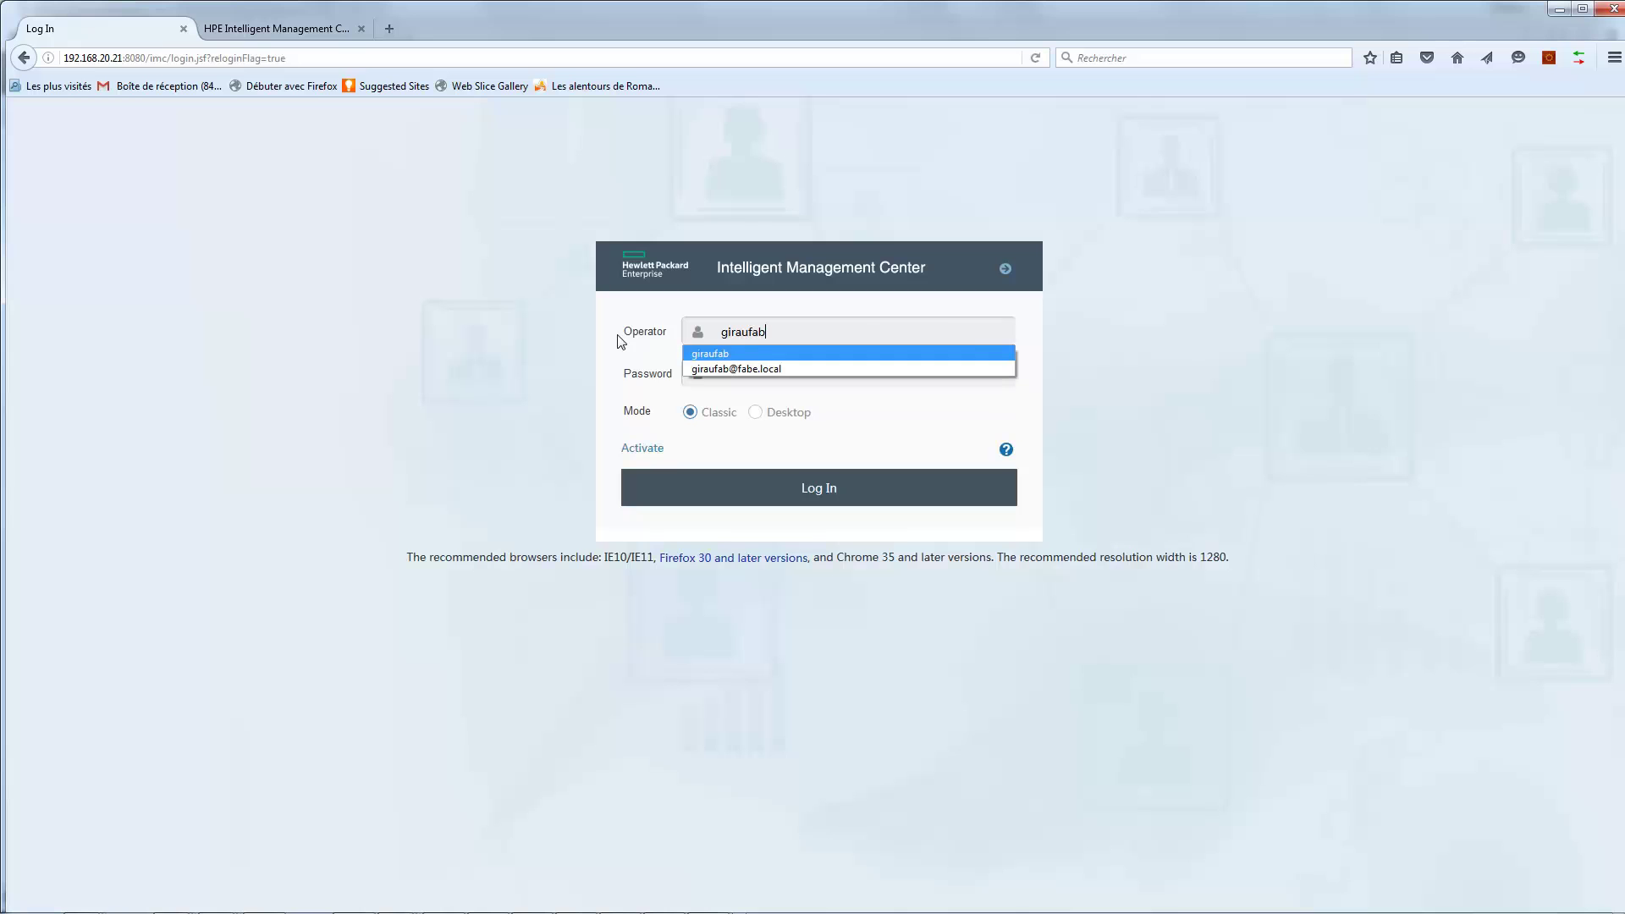
pyautogui.press('Return')
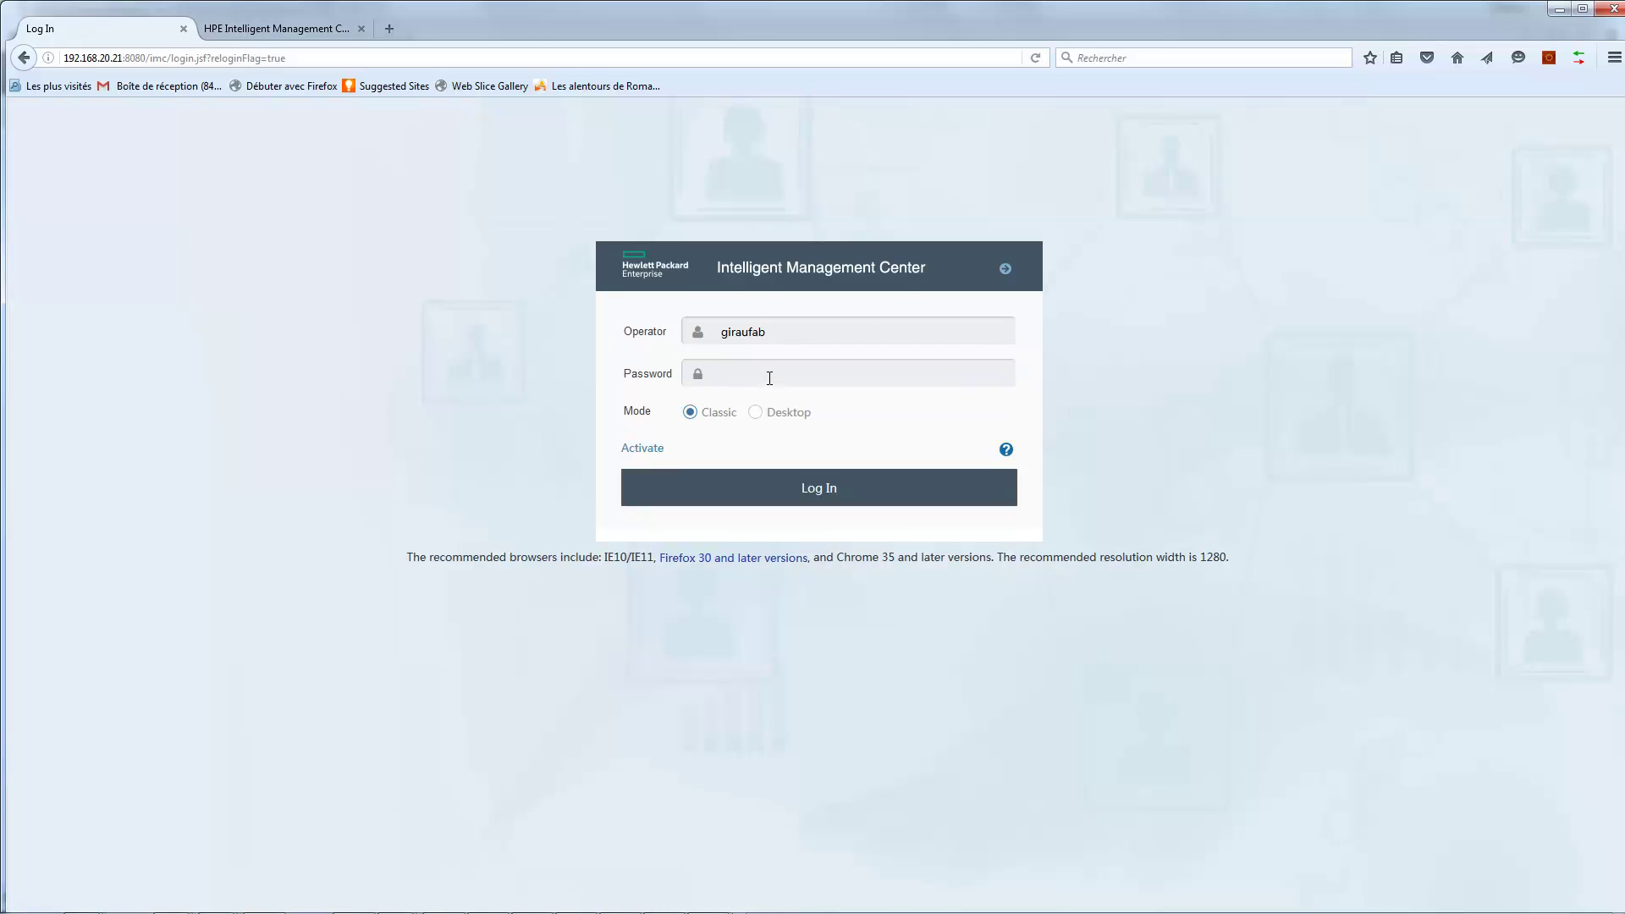
pyautogui.click(770, 377)
pyautogui.write('•••••••••')
pyautogui.click(815, 499)
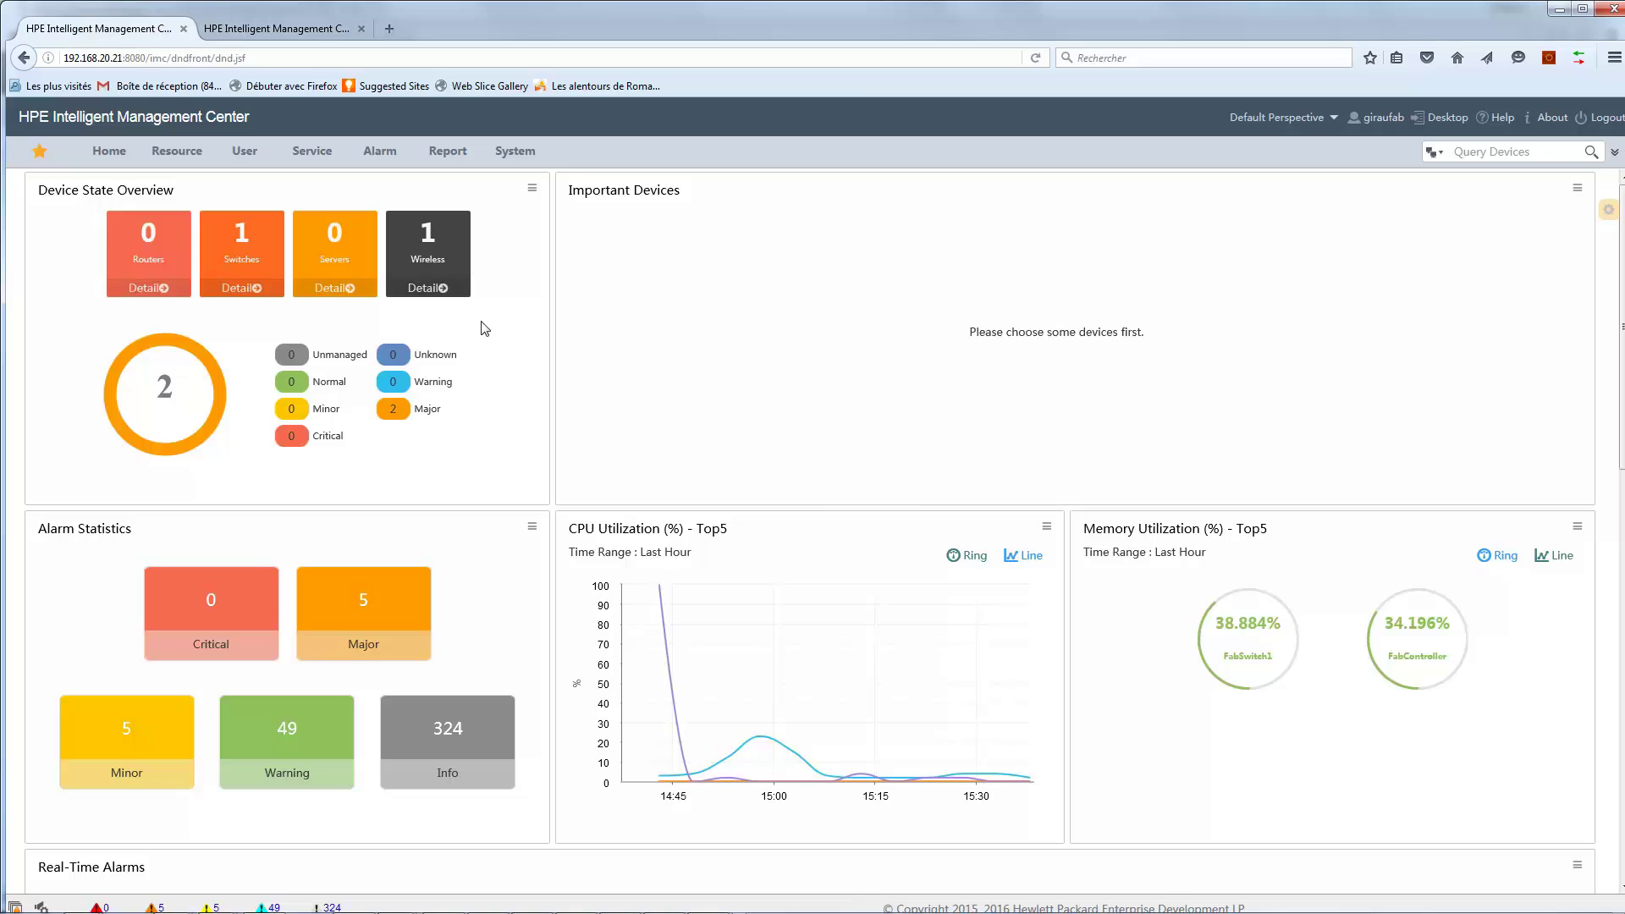
# As the LDAP user, open Network Topology and enter the Fabe Home view showing FabSwitch1 and FabController.
pyautogui.click(185, 161)
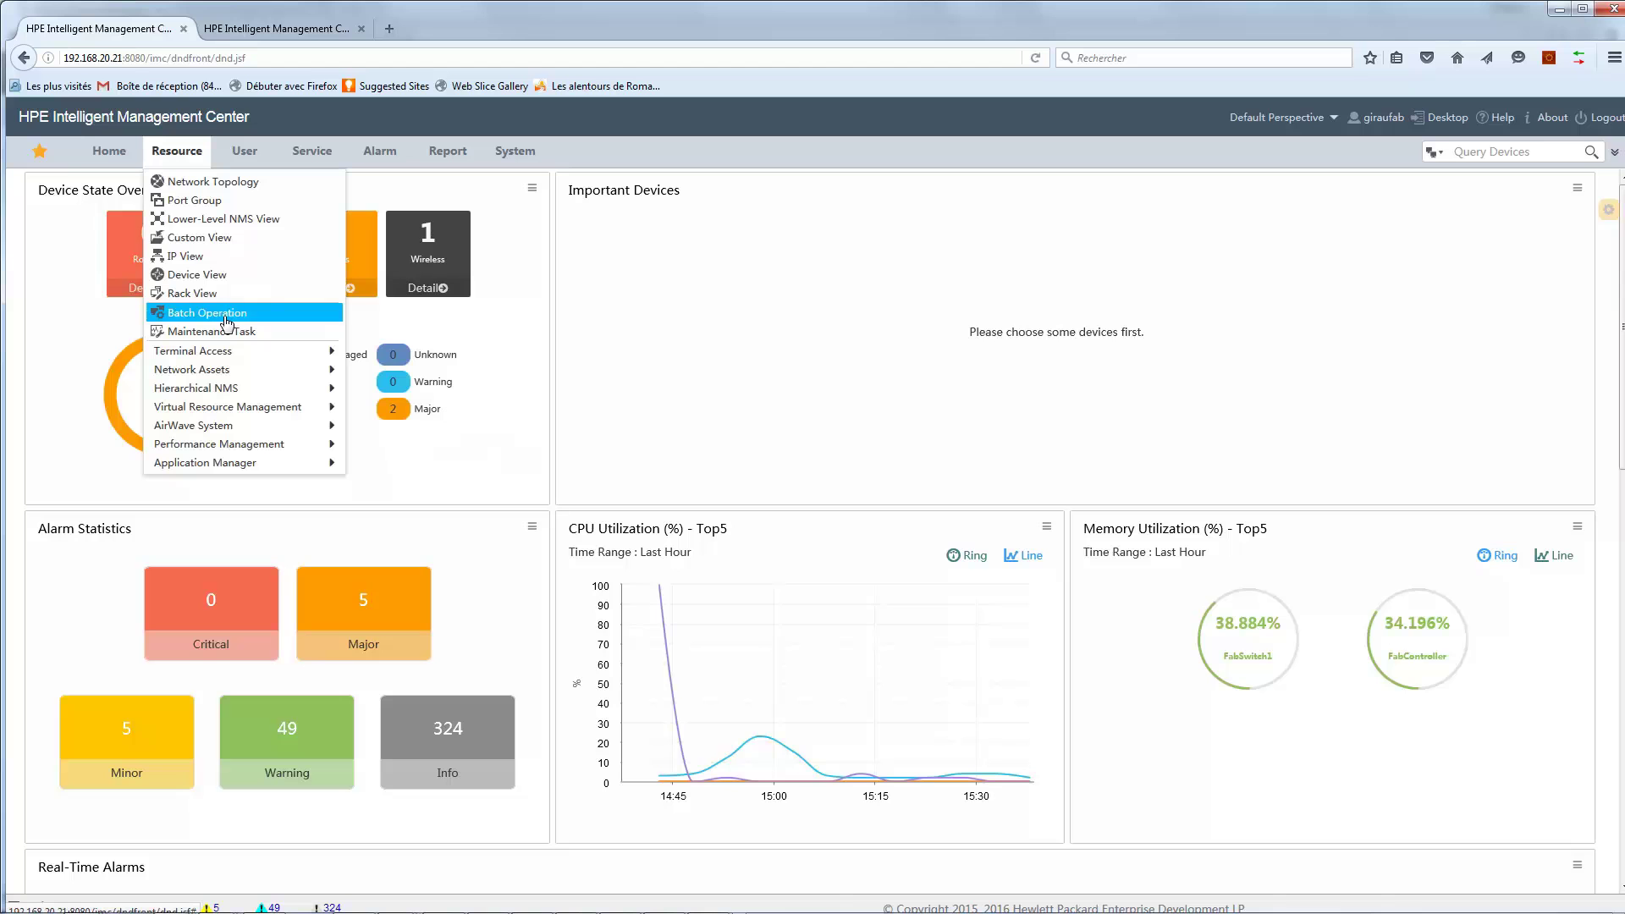
pyautogui.click(194, 182)
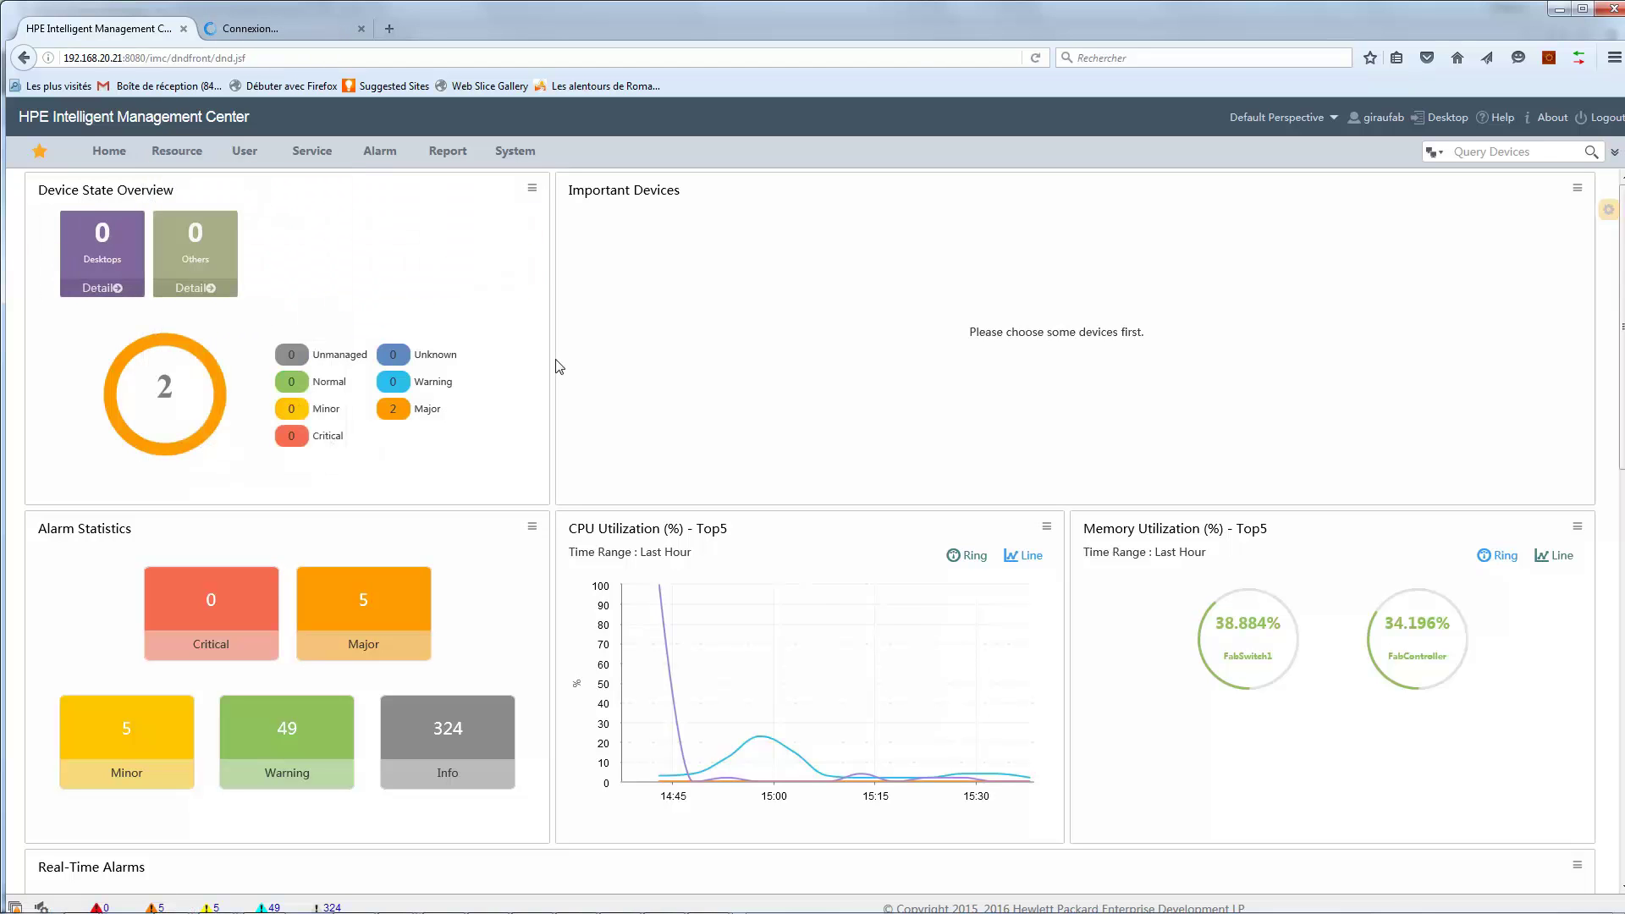
pyautogui.click(280, 30)
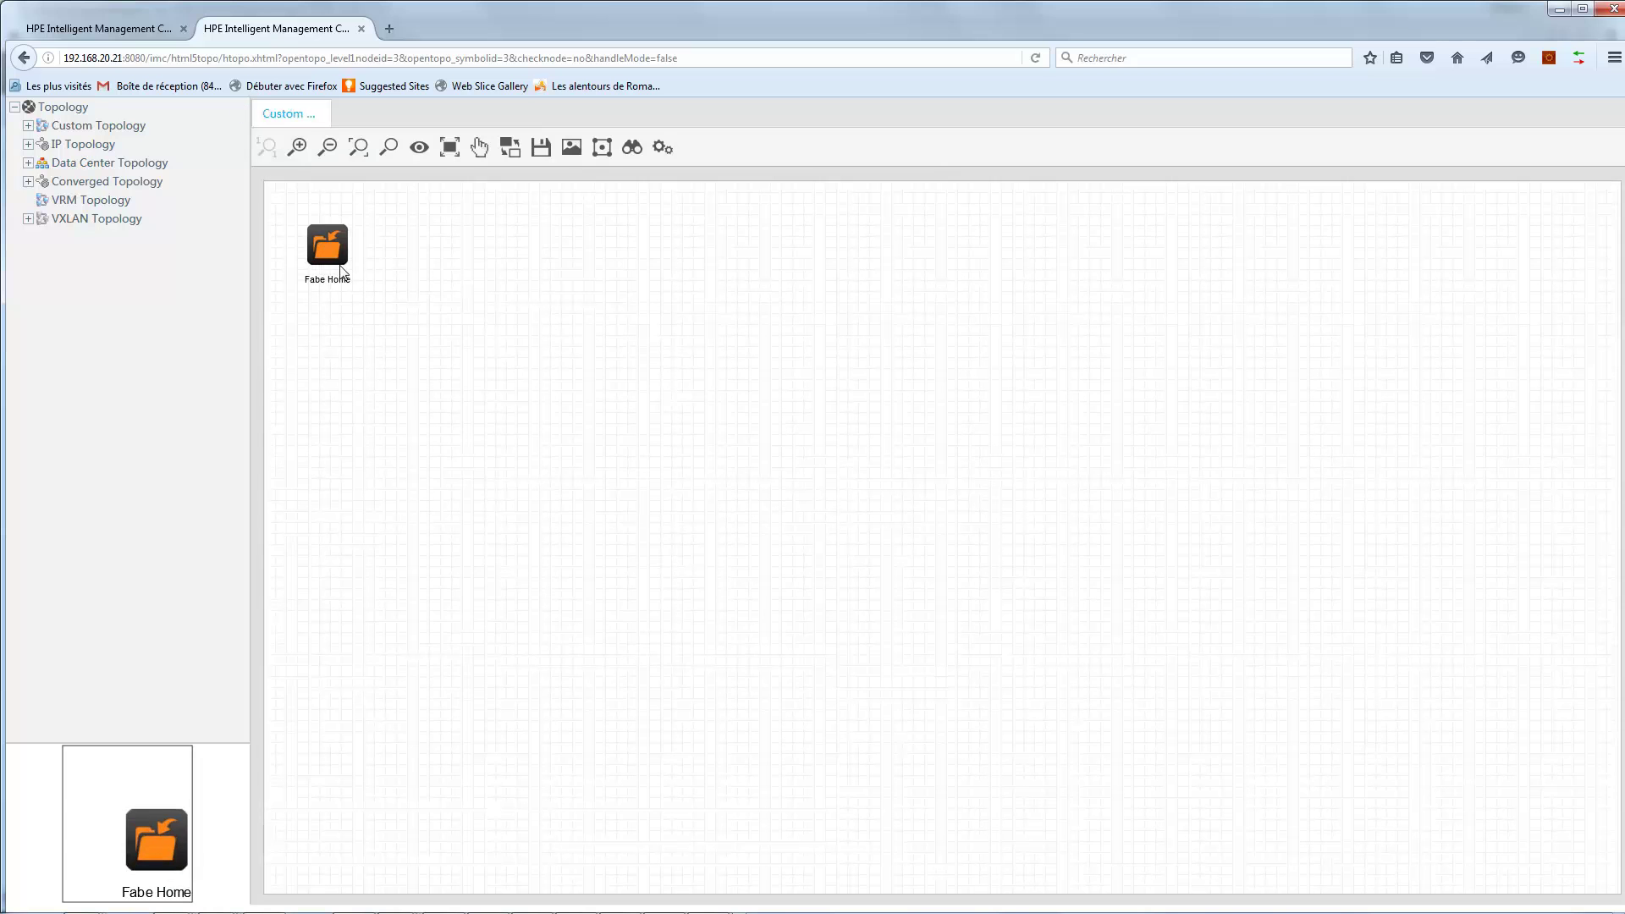
pyautogui.doubleClick(326, 252)
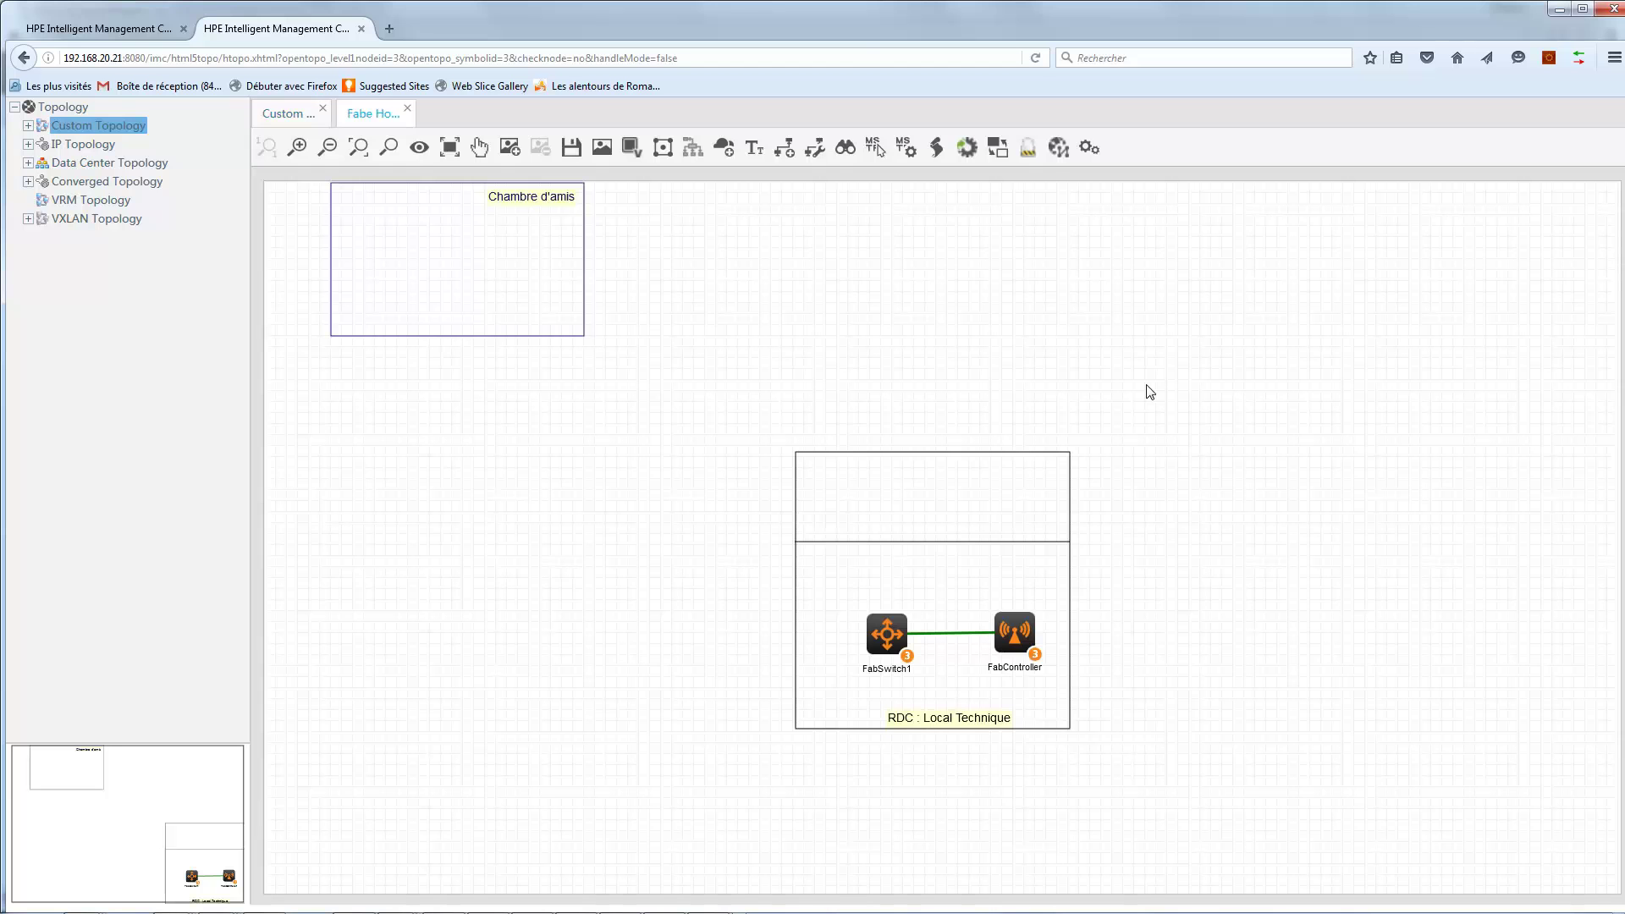
# In the admin window's operator list, highlight the synced user's LDAP authentication, confirming membership in MyLevel2.
pyautogui.hotkey('alt', 'Tab')
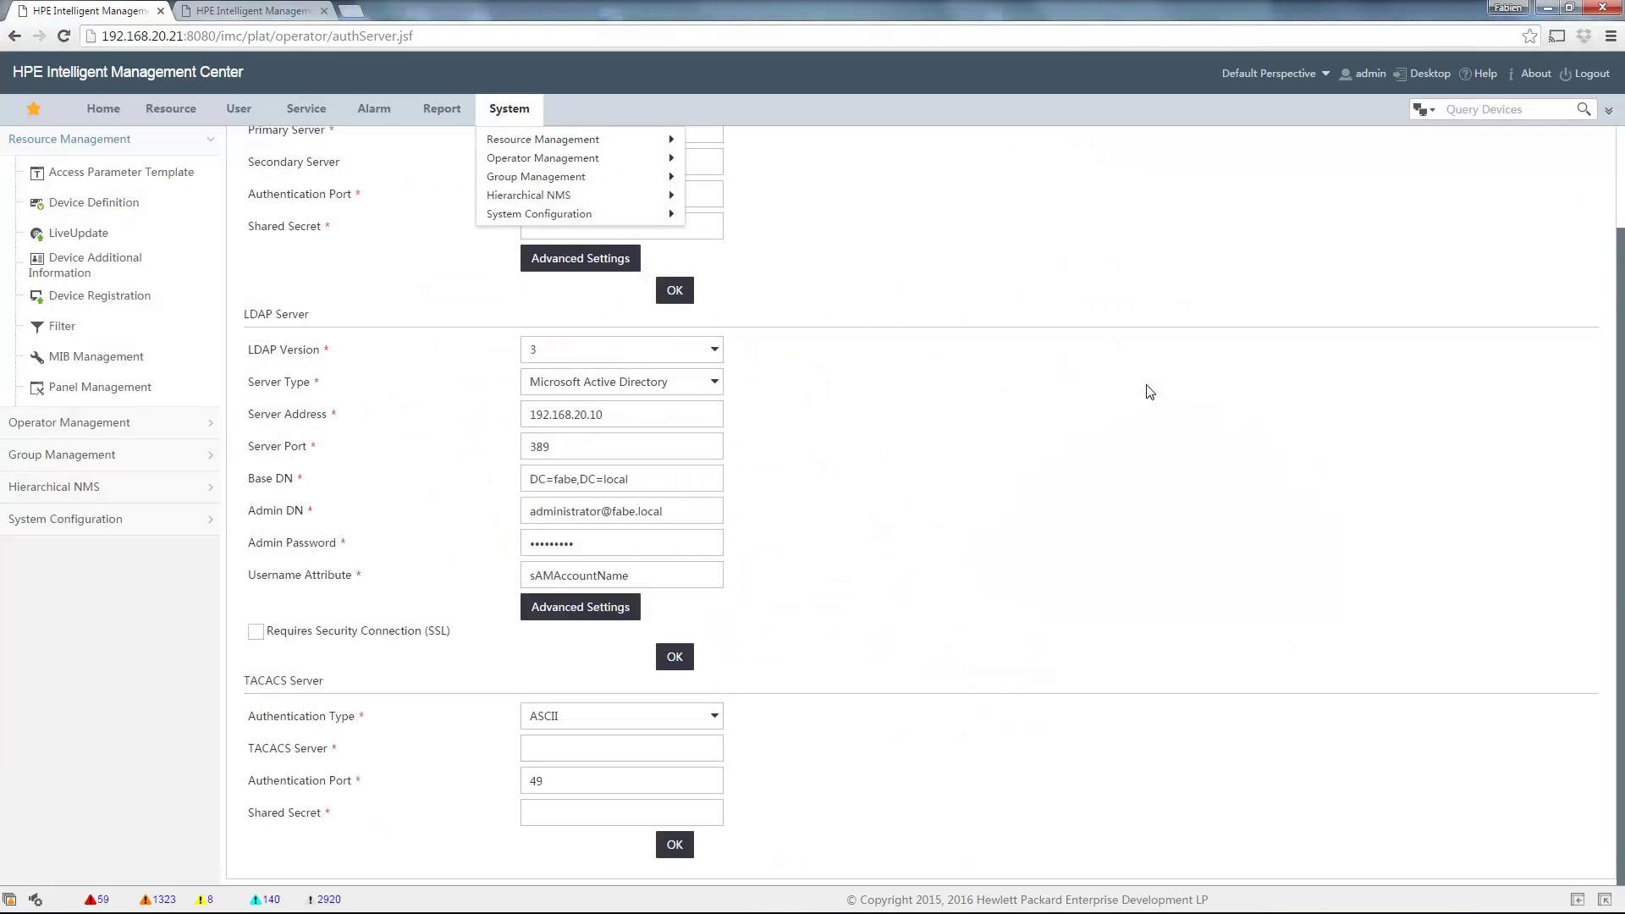
pyautogui.moveTo(609, 203)
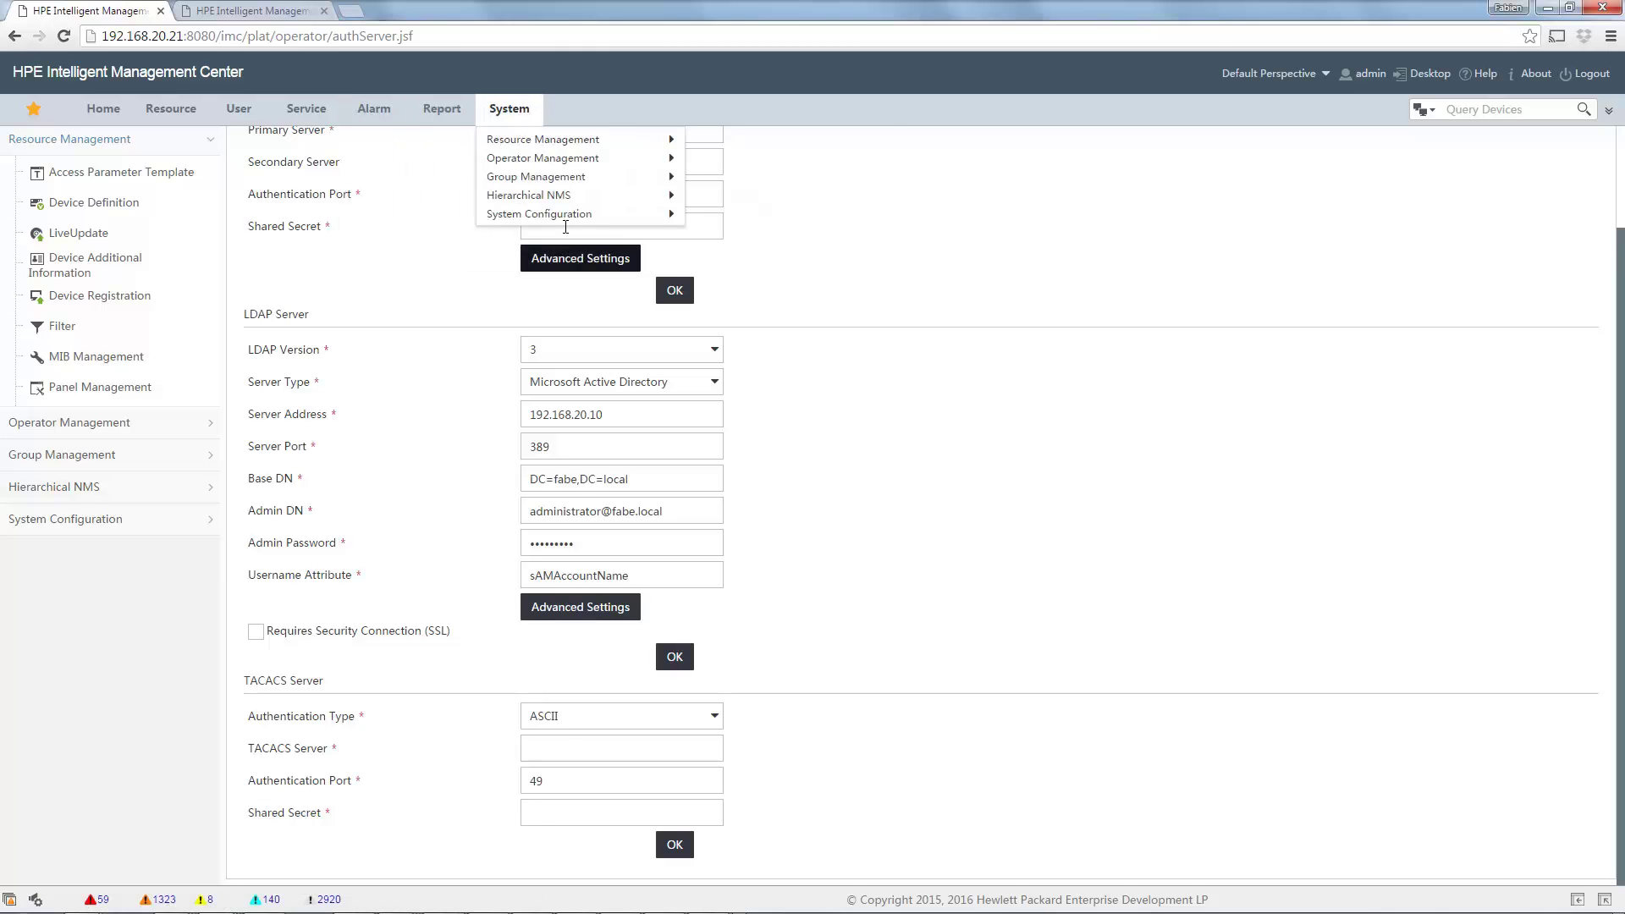
pyautogui.moveTo(543, 145)
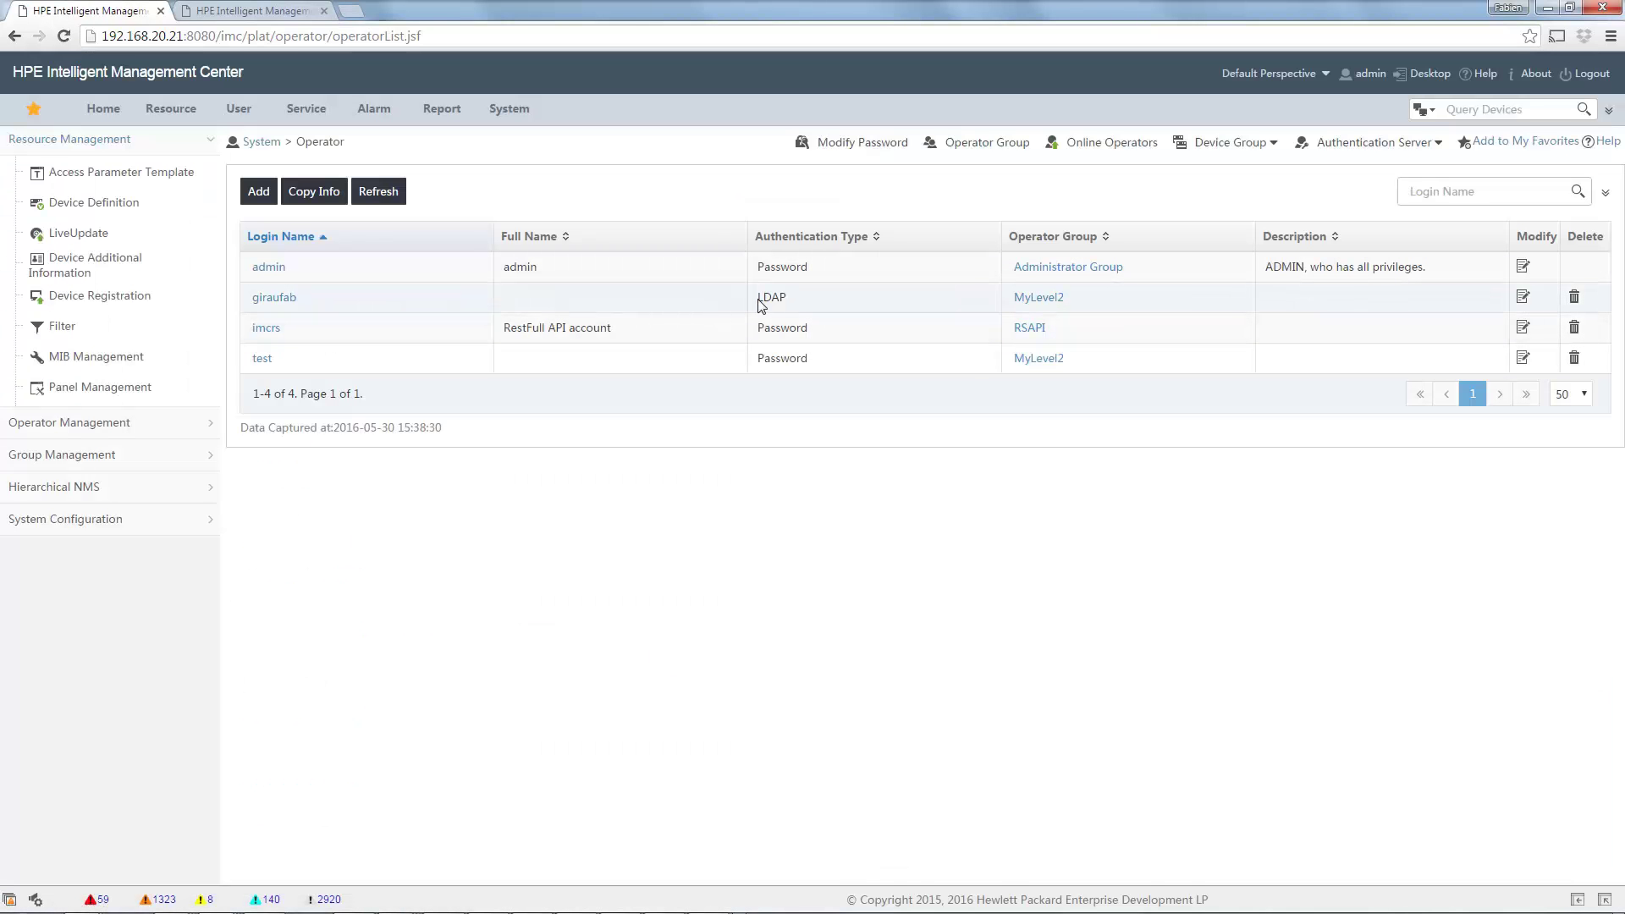
pyautogui.moveTo(756, 298); pyautogui.dragTo(802, 299)
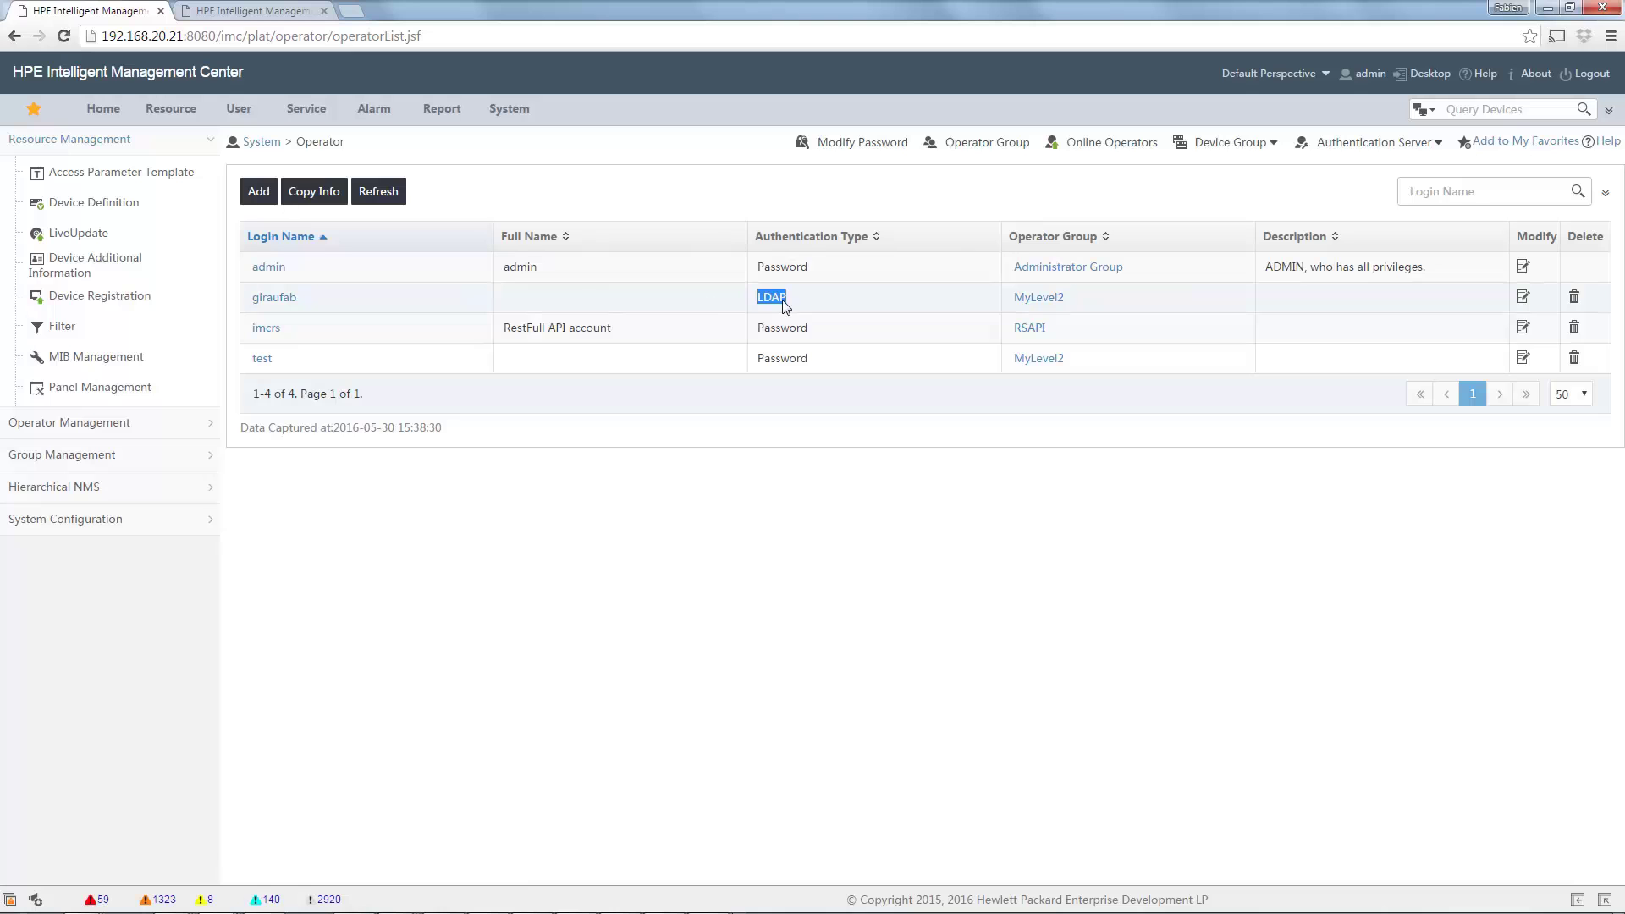